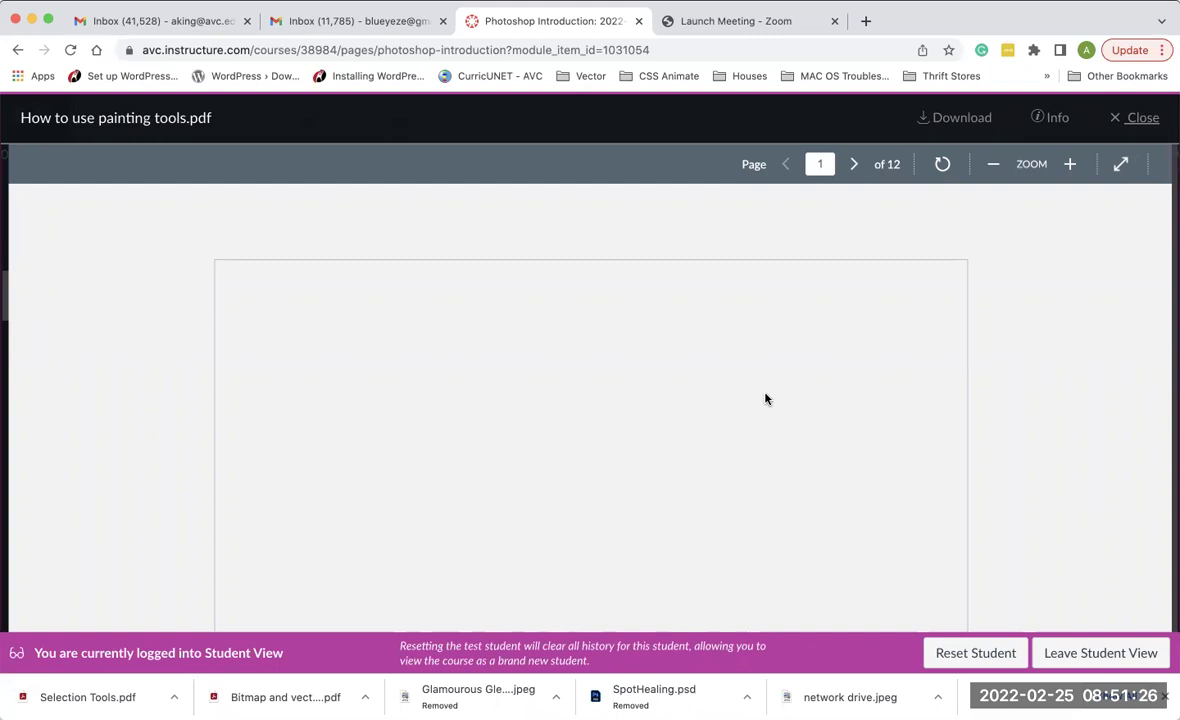
Read the painting tools guide's introduction and its descriptions of the brush, pencil and Mixer Brush options on pages 1 to 3.
scroll(766, 397, "down", 2)
scroll(766, 397, "down", 2)
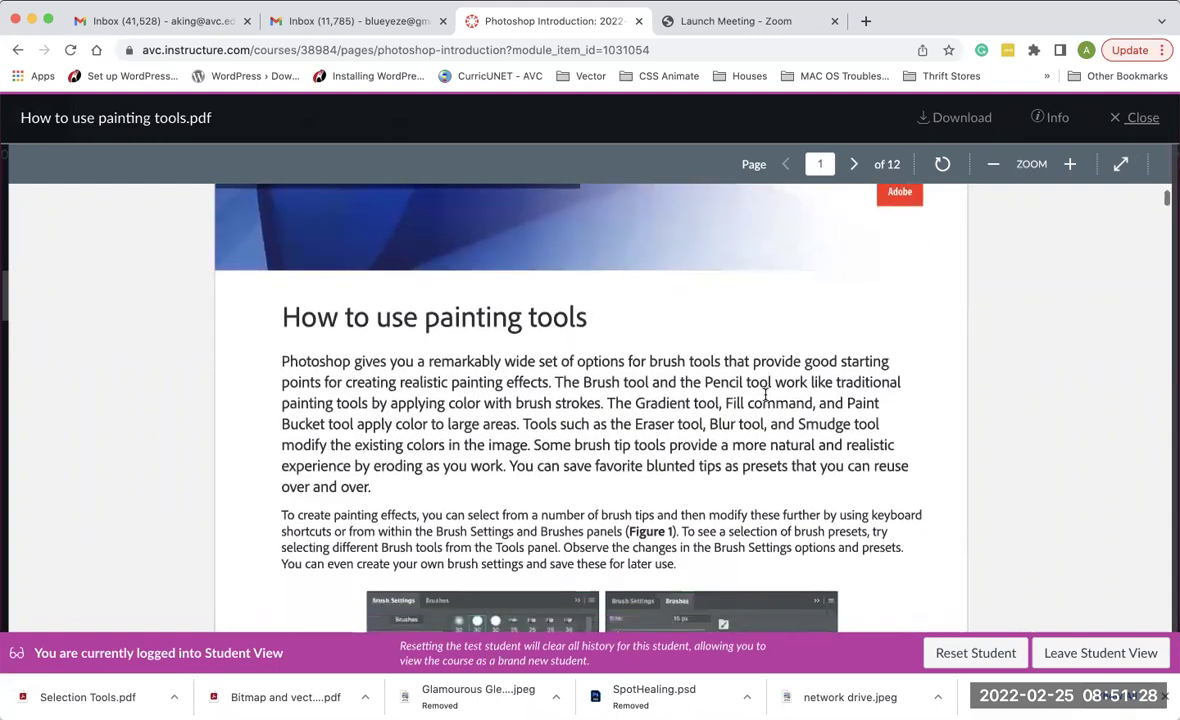
scroll(766, 397, "down", 5)
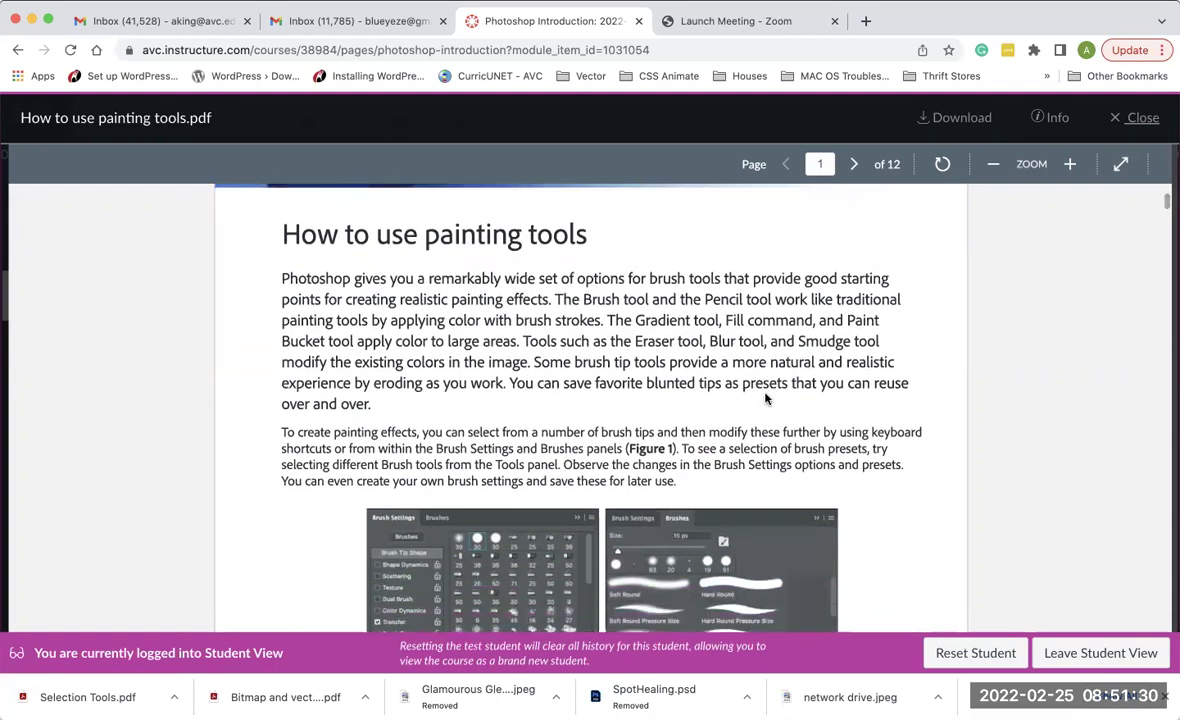
scroll(766, 398, "down", 8)
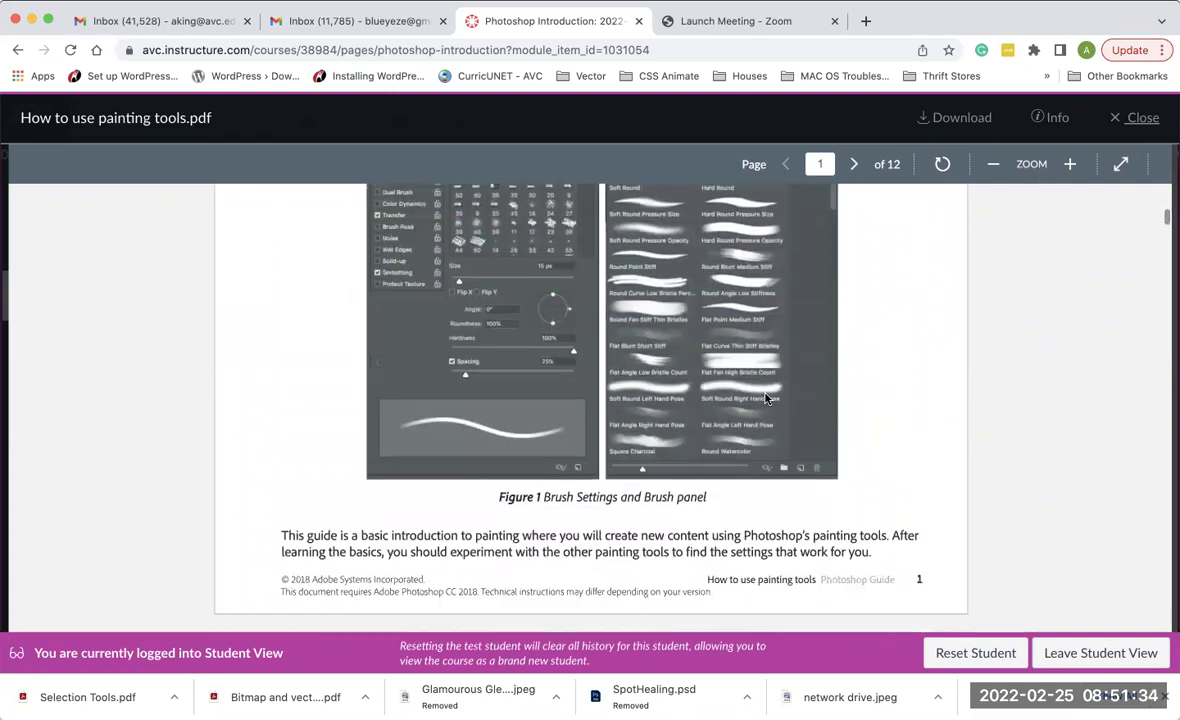
scroll(766, 398, "down", 13)
scroll(766, 399, "down", 7)
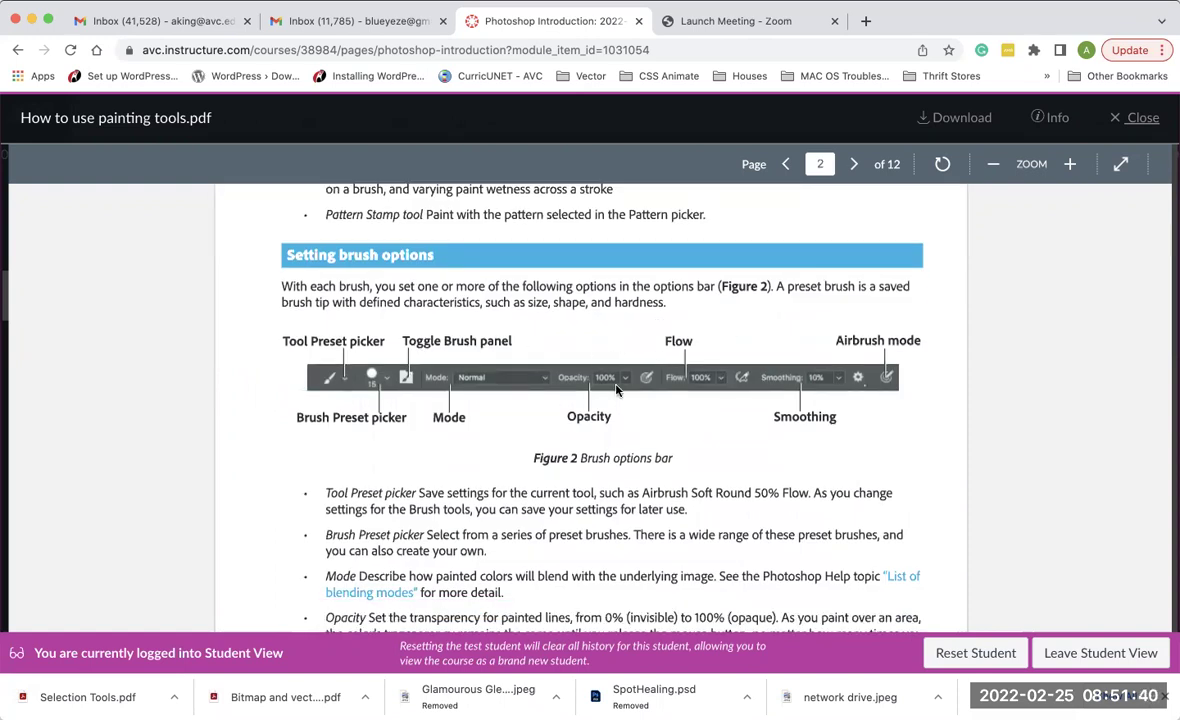
scroll(620, 421, "down", 2)
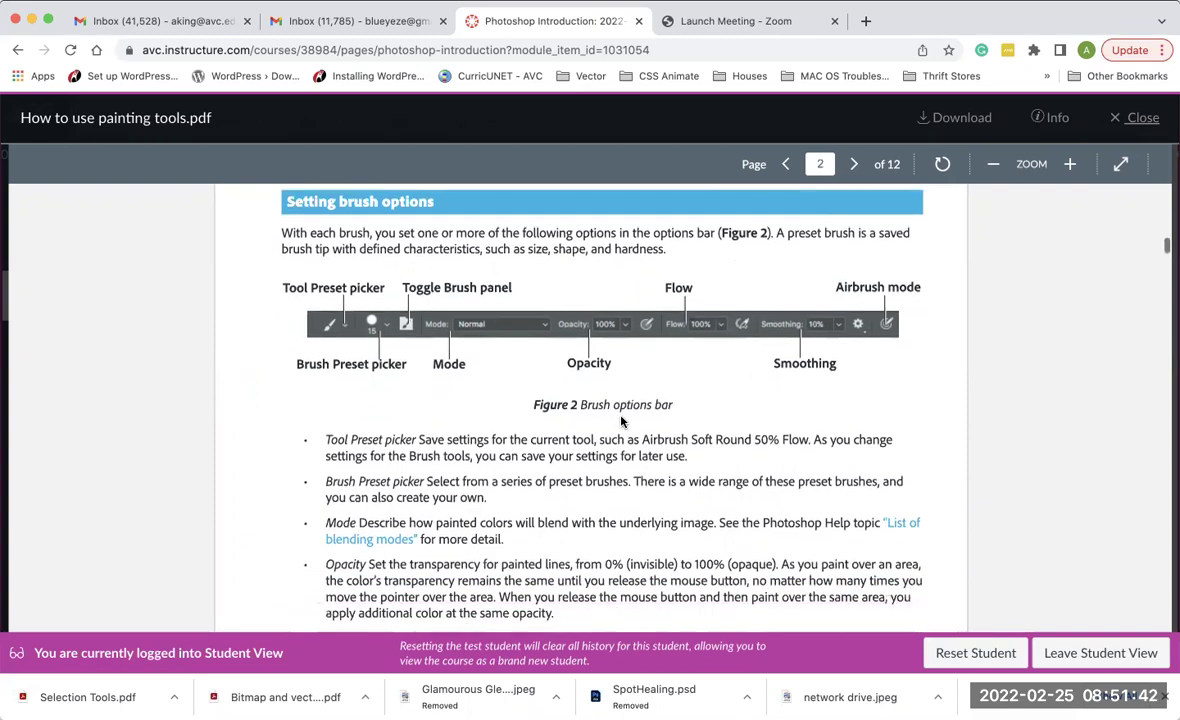
scroll(620, 421, "down", 5)
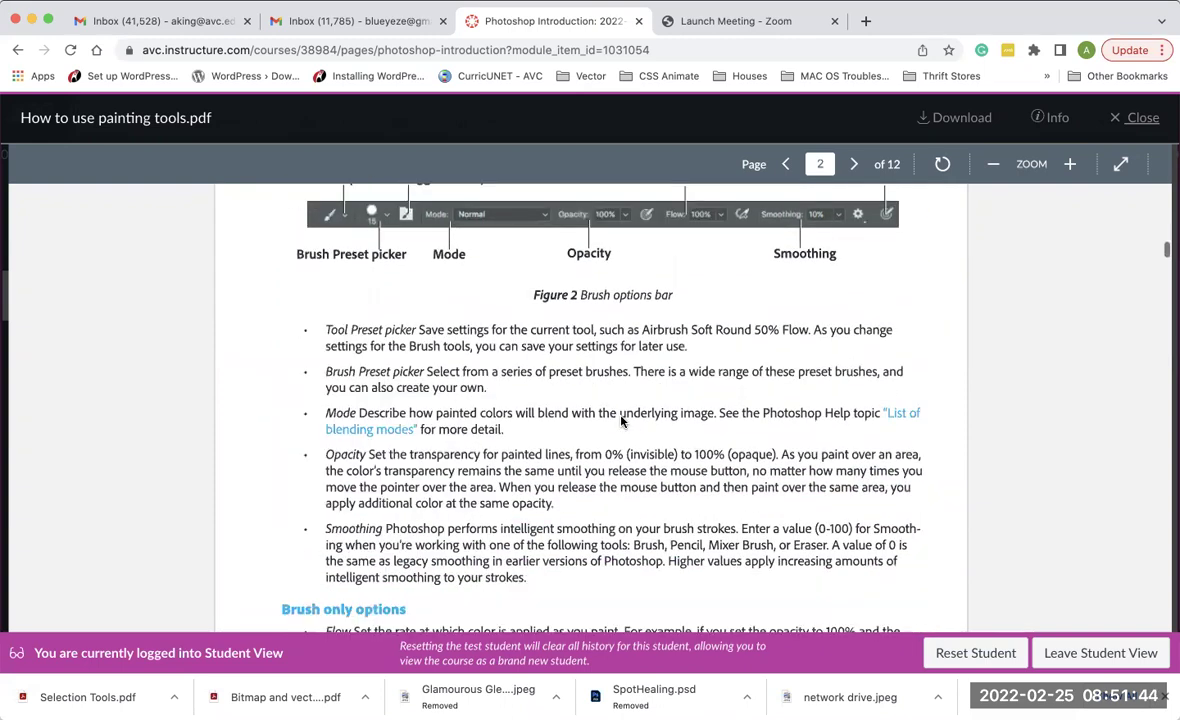
scroll(620, 421, "down", 4)
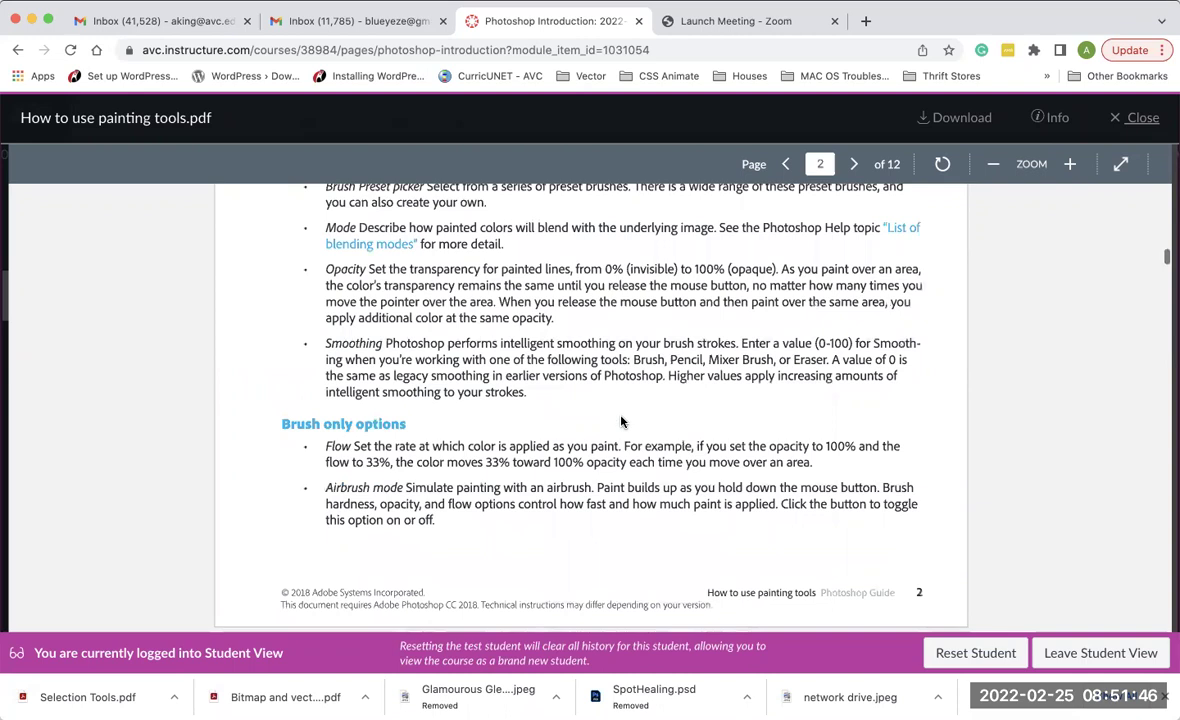
scroll(620, 421, "down", 10)
scroll(620, 421, "down", 2)
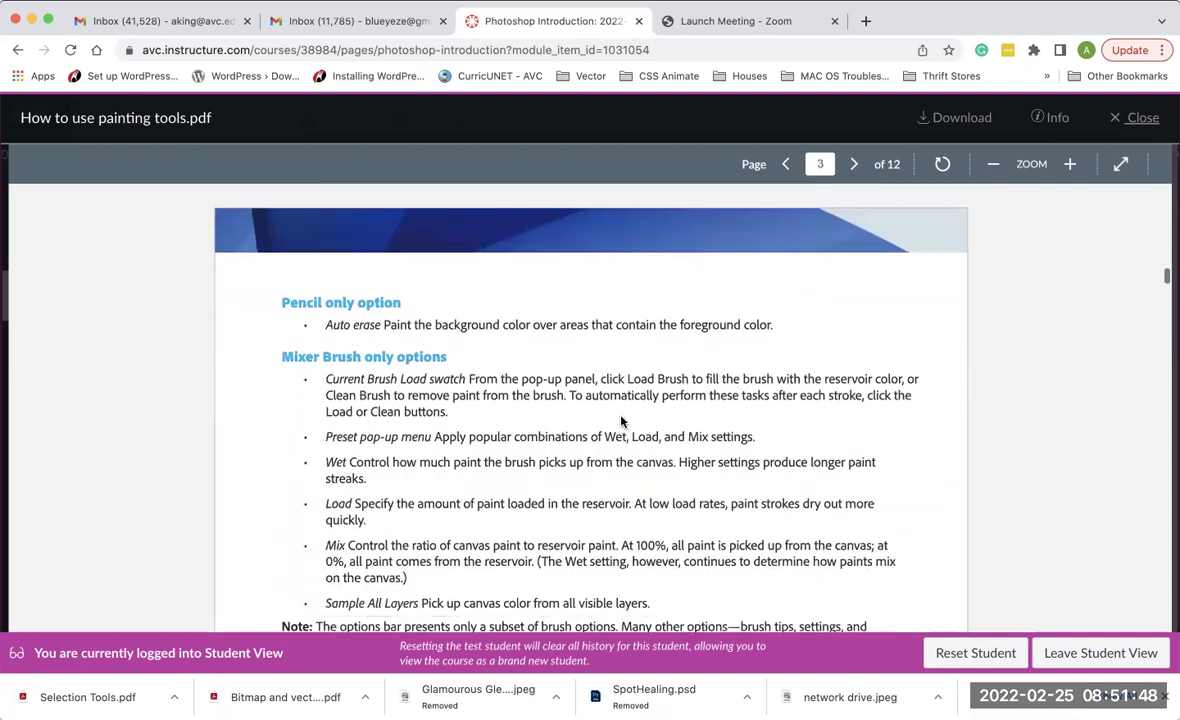
Review the guide's instructions and figures for painting with the Brush tool and the Pencil tool on pages 3 to 5.
scroll(620, 421, "down", 13)
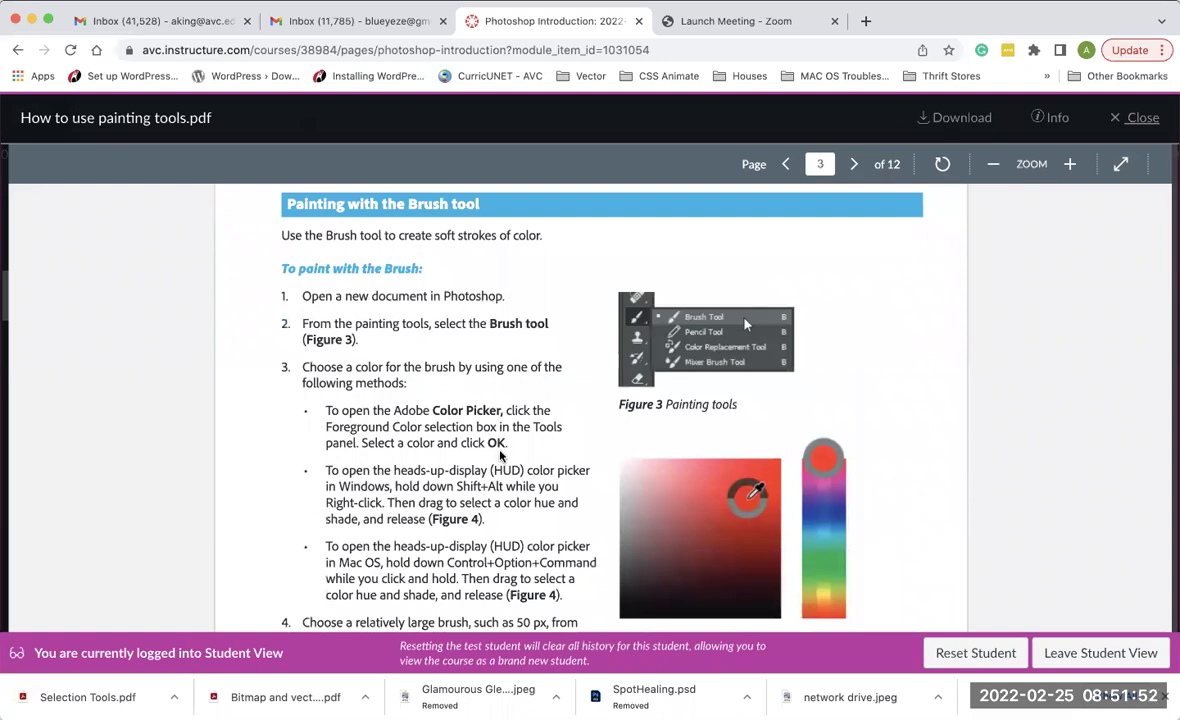
scroll(502, 455, "down", 2)
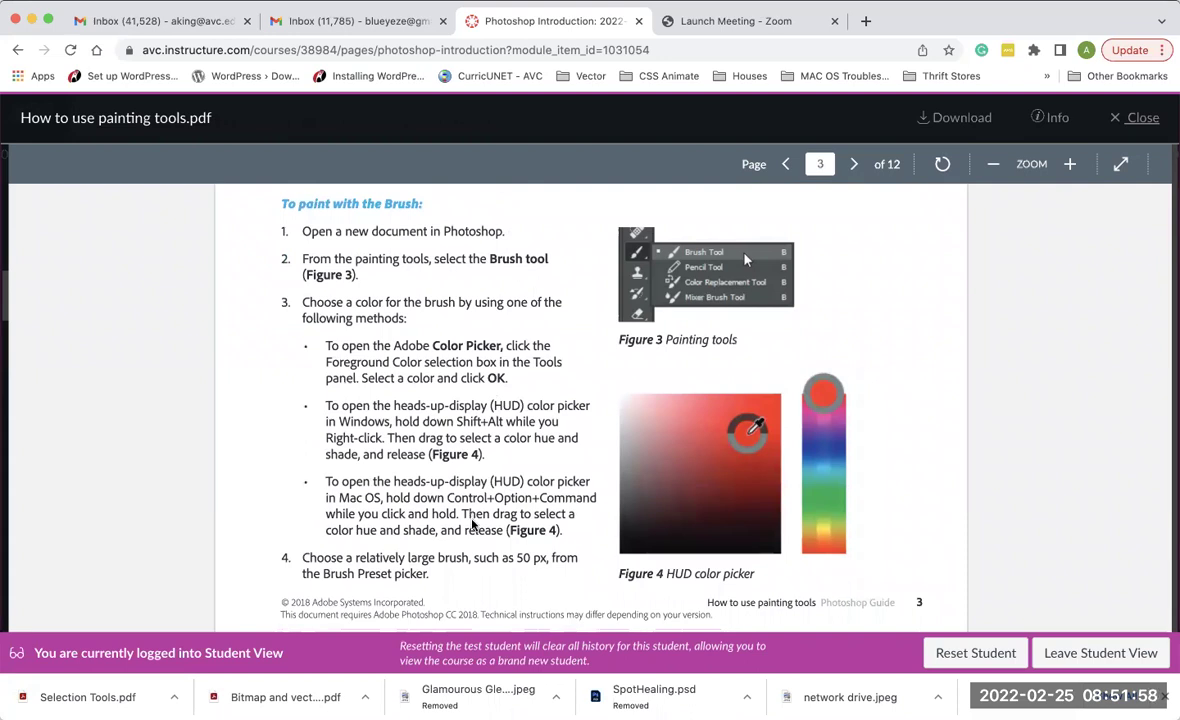
scroll(472, 520, "down", 2)
scroll(472, 523, "down", 10)
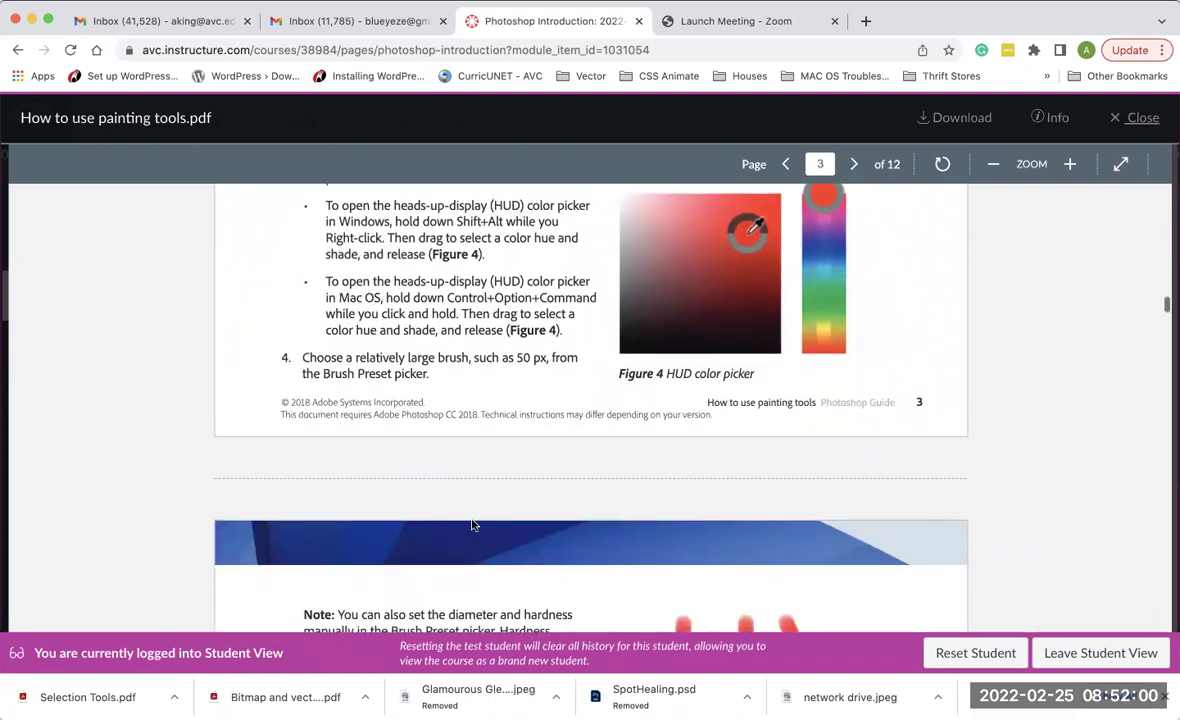
scroll(472, 516, "down", 4)
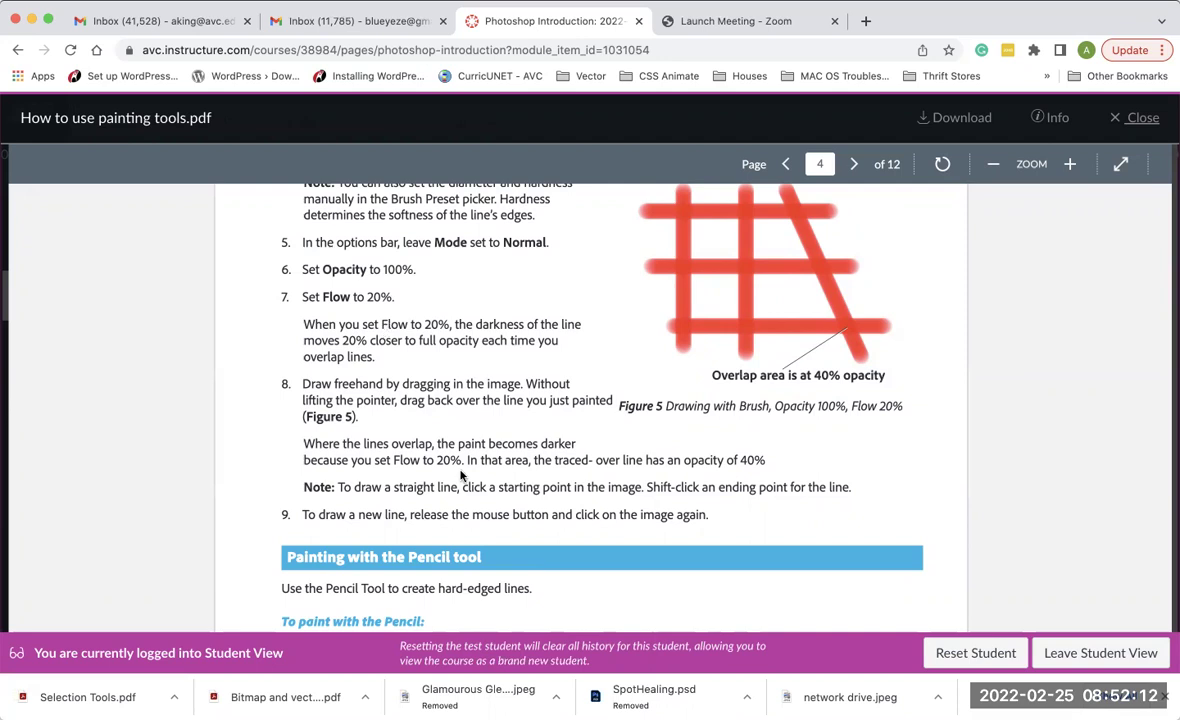
scroll(440, 430, "down", 5)
scroll(455, 460, "down", 3)
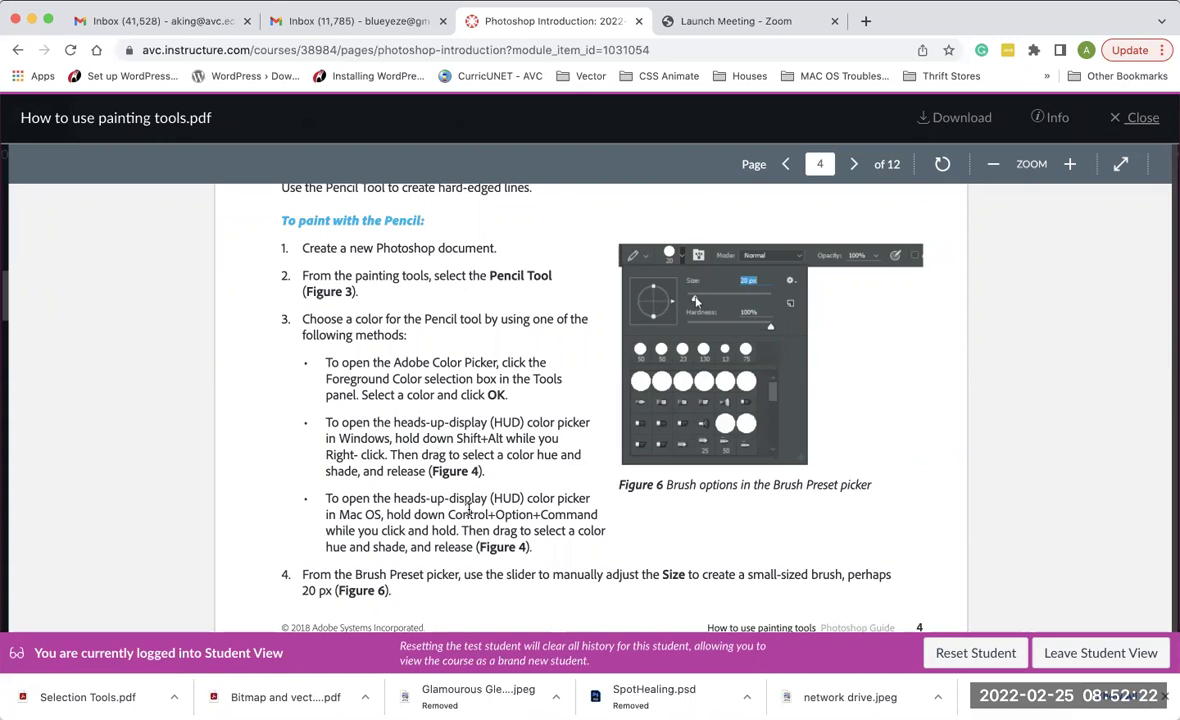
scroll(468, 510, "down", 5)
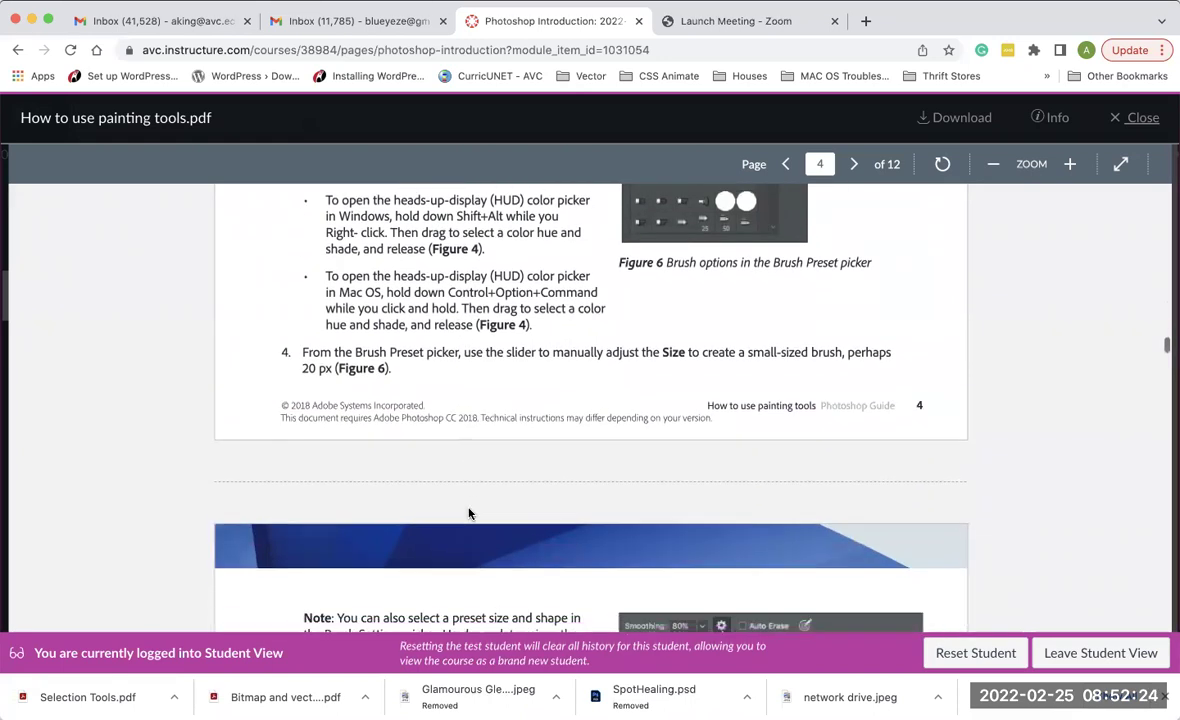
scroll(469, 513, "down", 7)
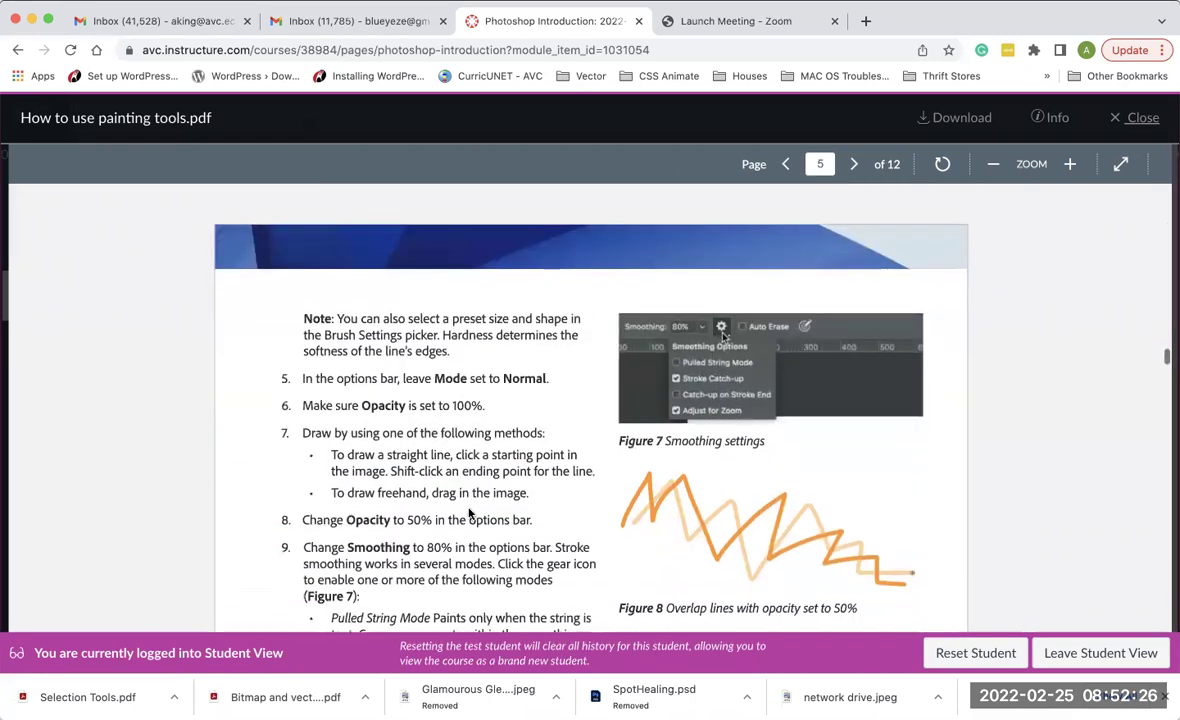
scroll(469, 513, "down", 4)
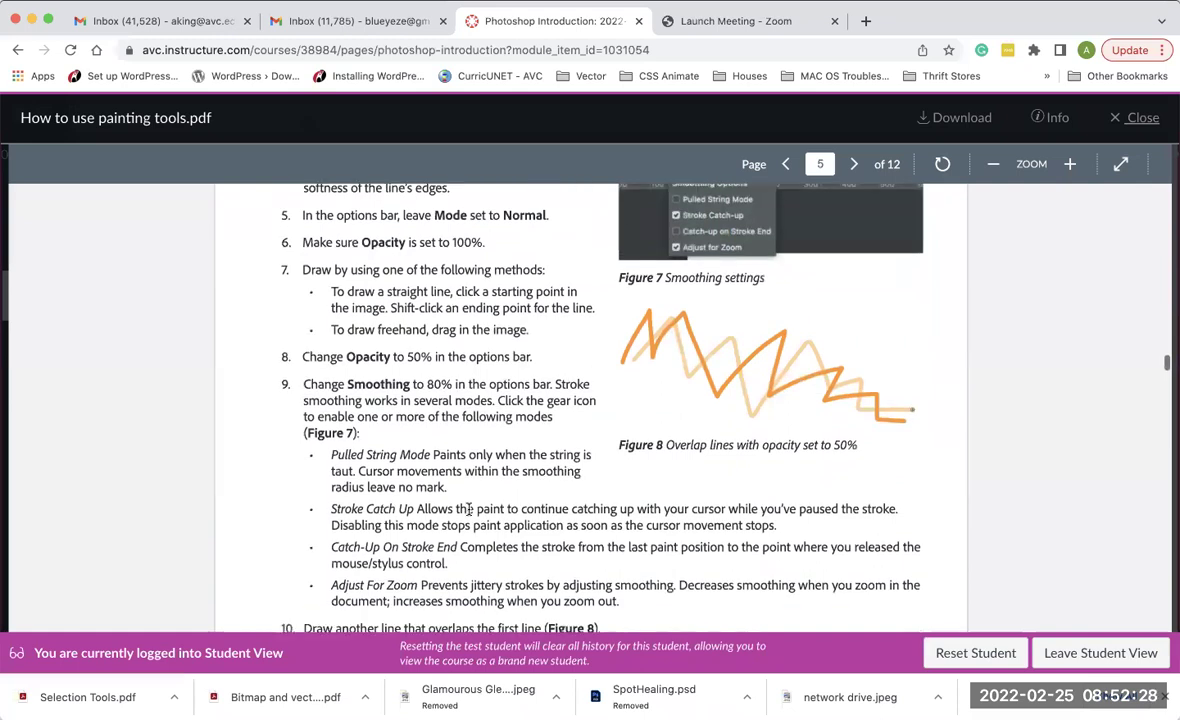
scroll(468, 510, "down", 4)
scroll(469, 512, "down", 4)
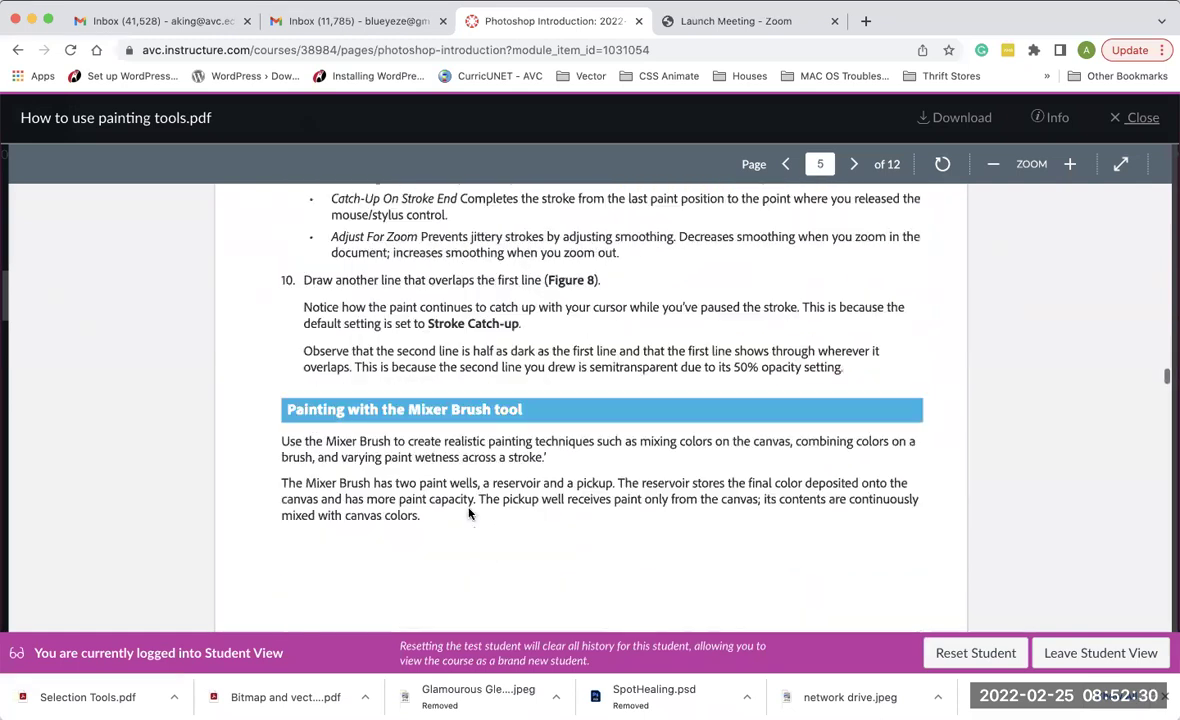
Examine the Mixer Brush section on pages 5 and 6, including its numbered steps and the example strokes in Figures 9 to 12.
scroll(469, 513, "down", 1)
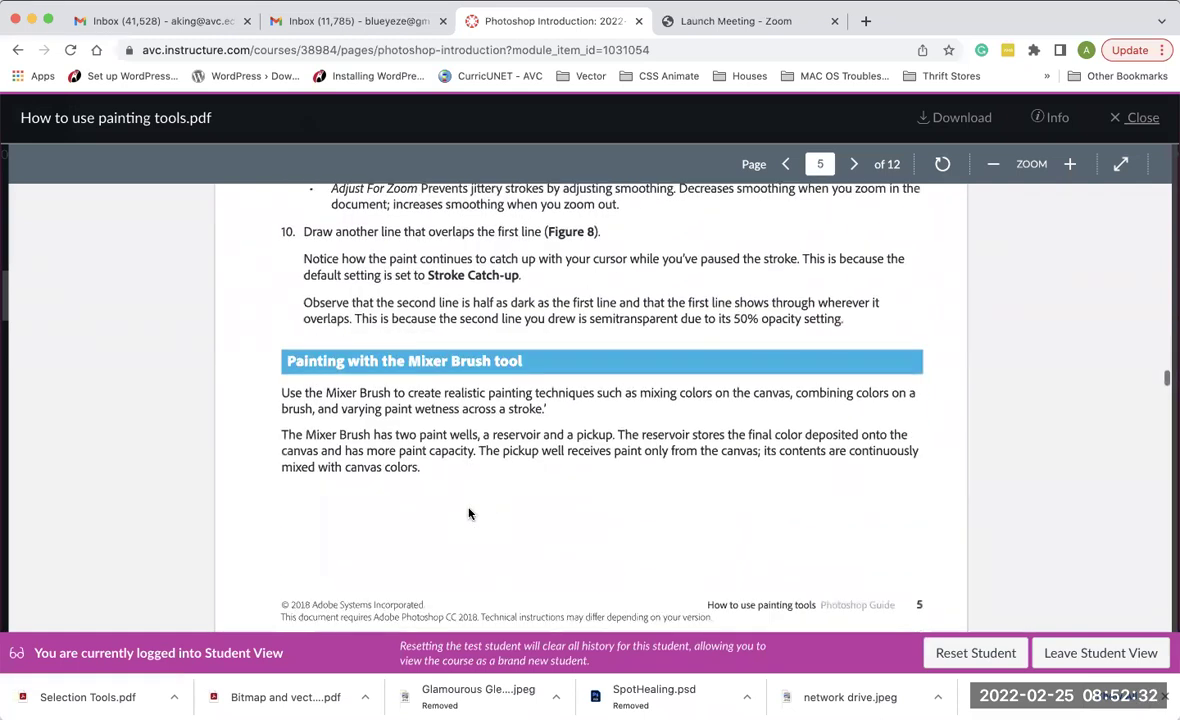
scroll(469, 513, "down", 10)
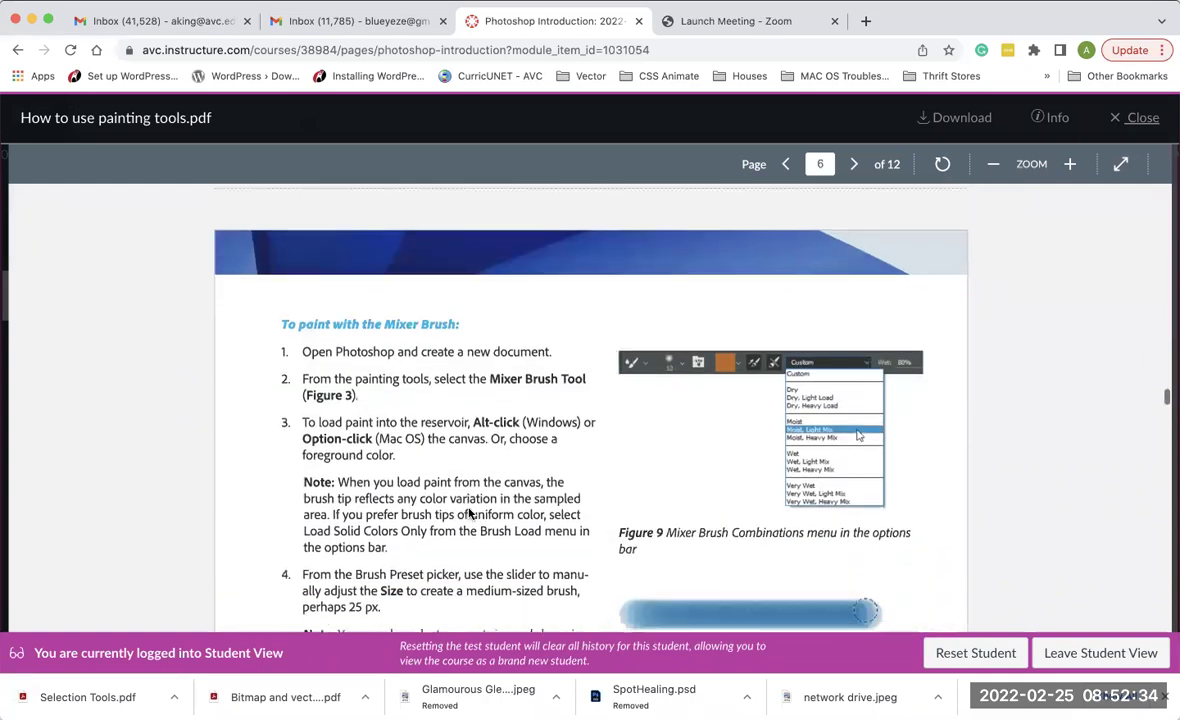
scroll(469, 513, "down", 1)
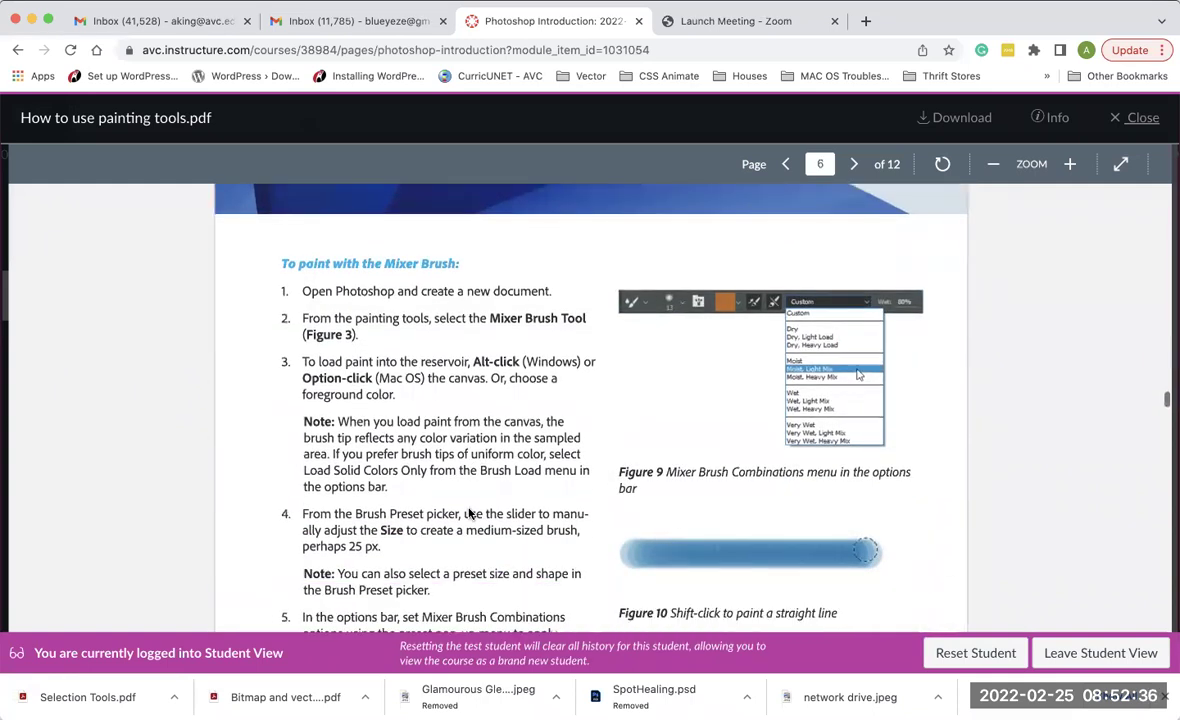
scroll(469, 513, "down", 1)
scroll(634, 512, "down", 7)
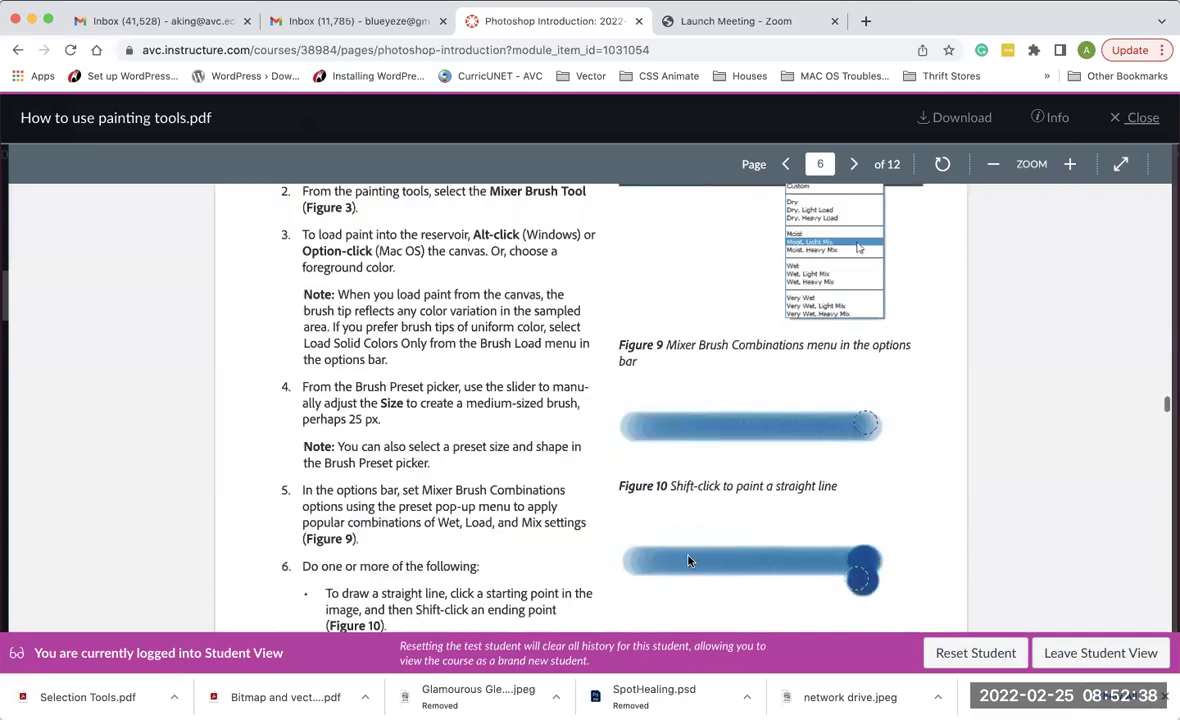
scroll(790, 458, "down", 3)
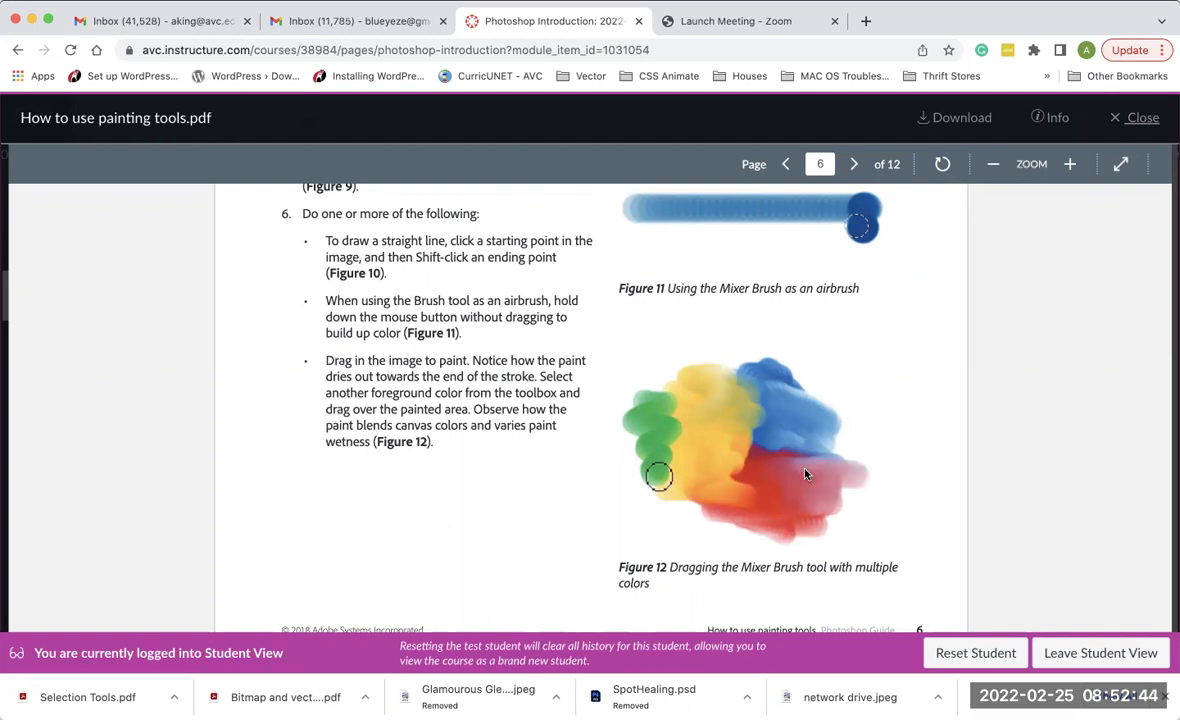
scroll(806, 474, "down", 1)
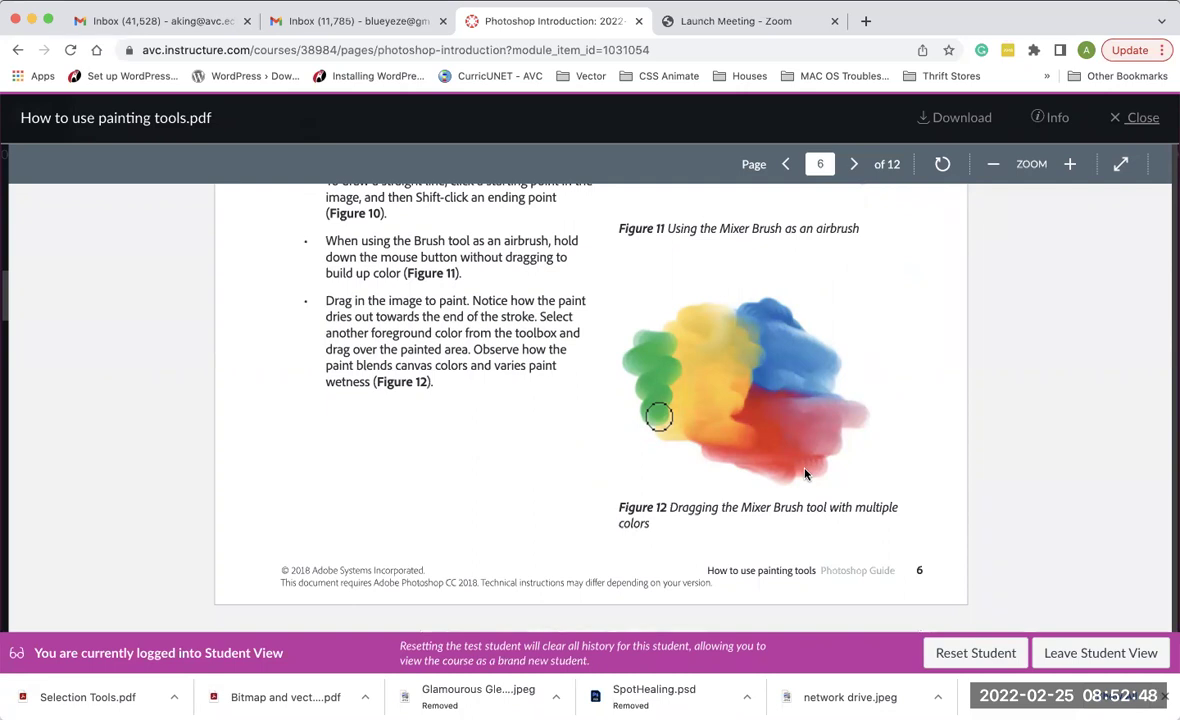
Review the specialty brush tips section on pages 7 to 9, covering Brush Pose settings, standard tip options and bristle tip options.
scroll(806, 474, "down", 7)
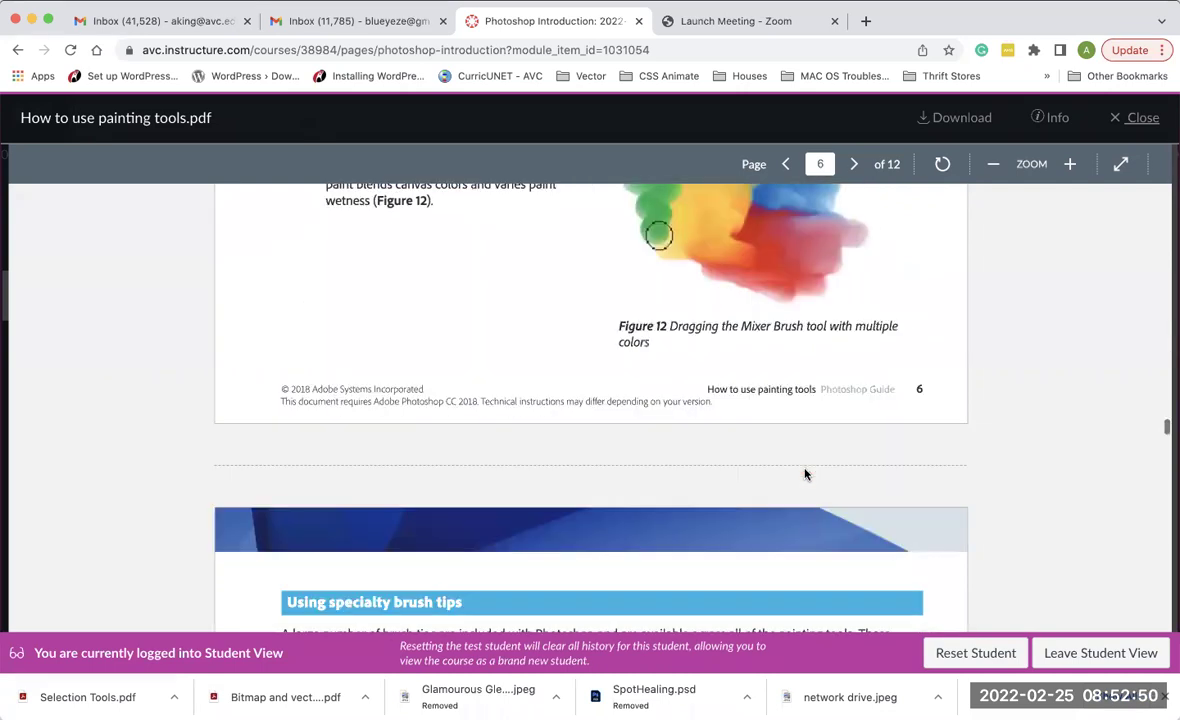
scroll(806, 474, "down", 5)
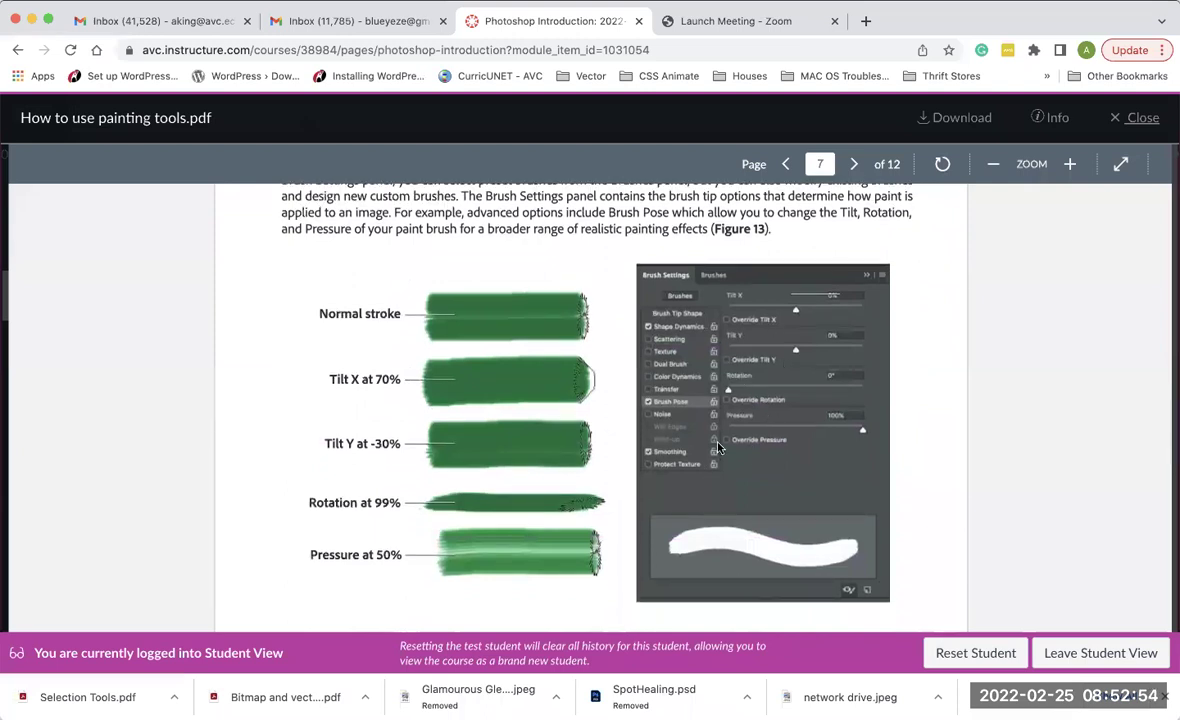
scroll(718, 447, "down", 5)
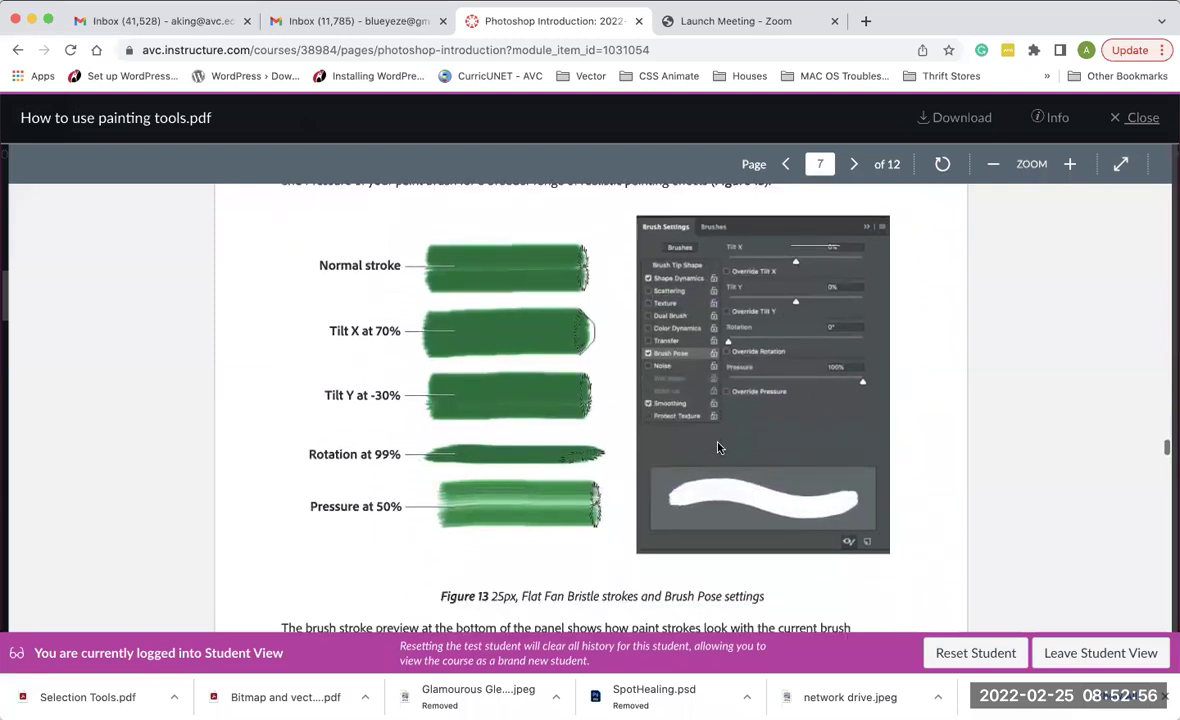
scroll(718, 447, "down", 2)
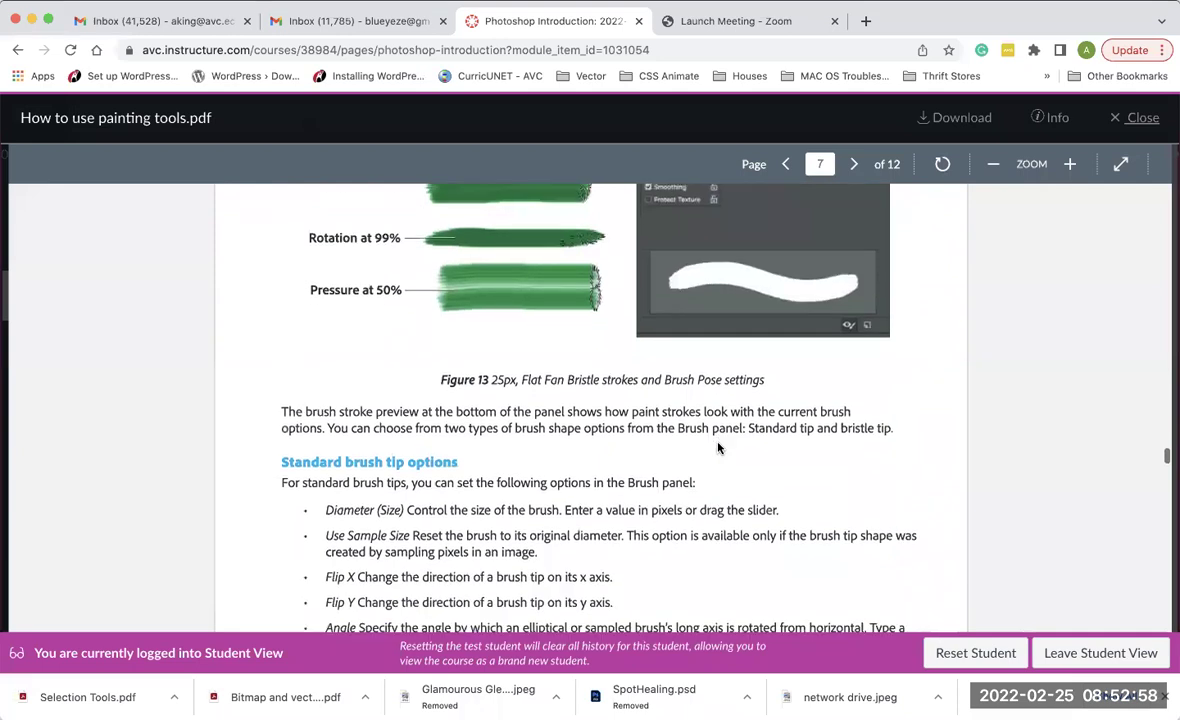
scroll(718, 447, "down", 4)
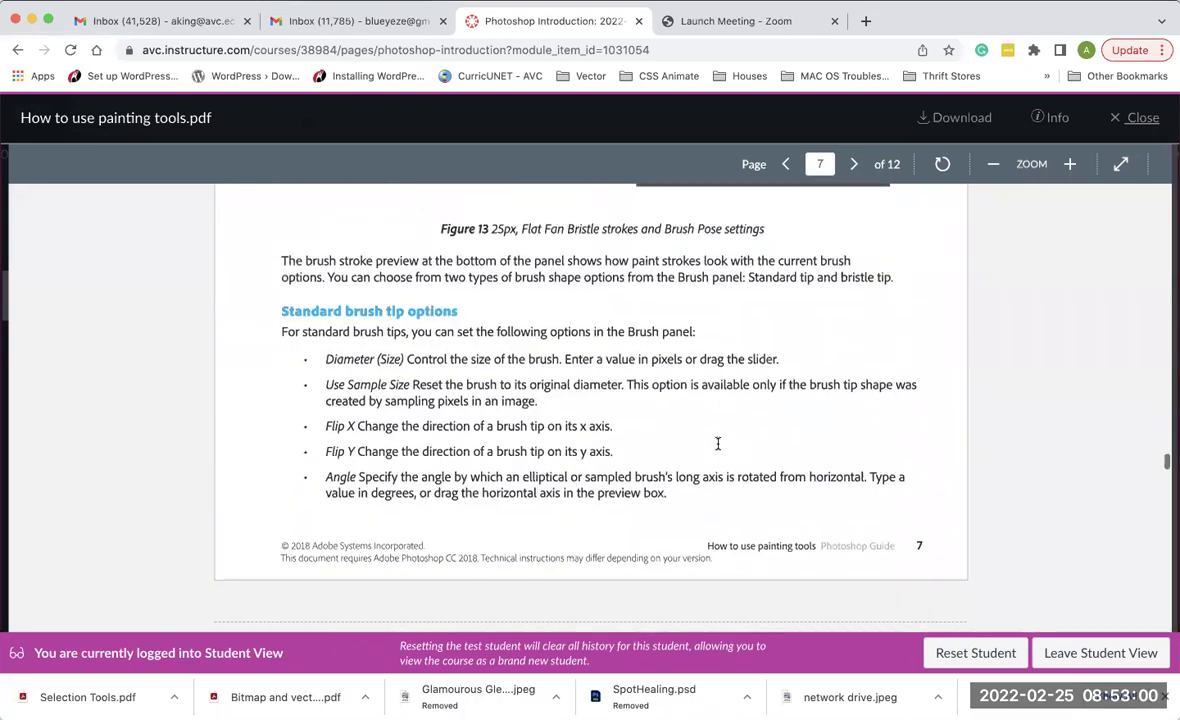
scroll(718, 447, "down", 9)
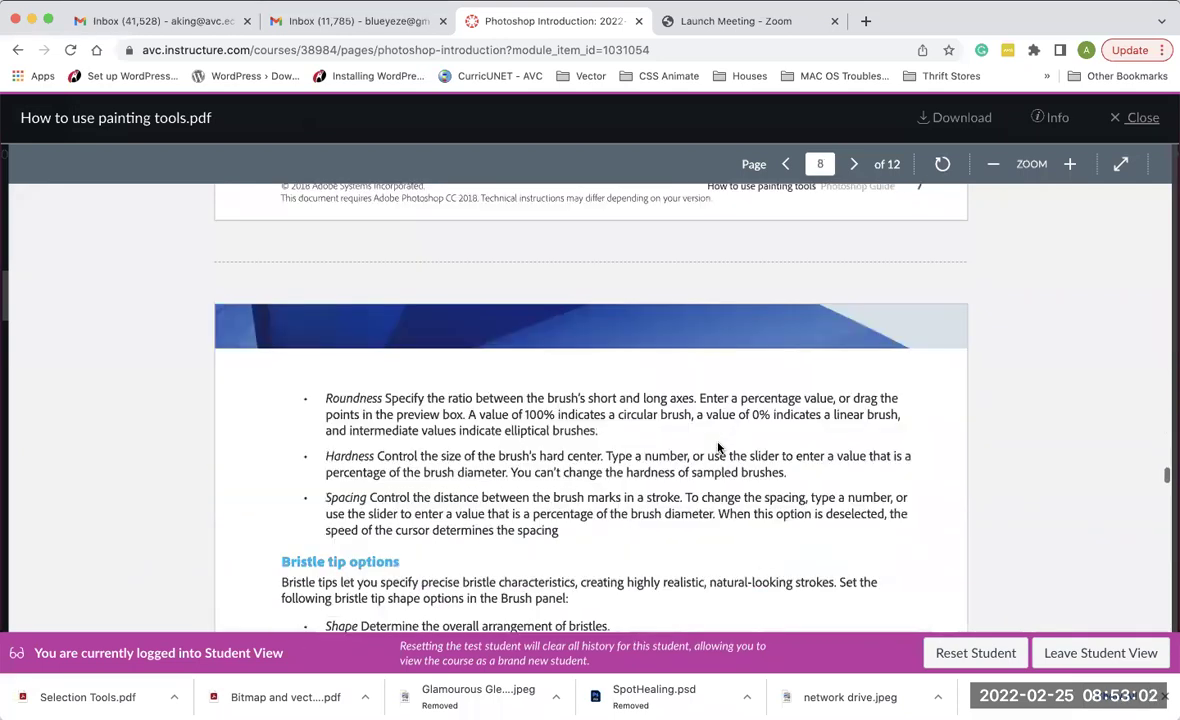
scroll(718, 447, "down", 3)
scroll(718, 447, "down", 6)
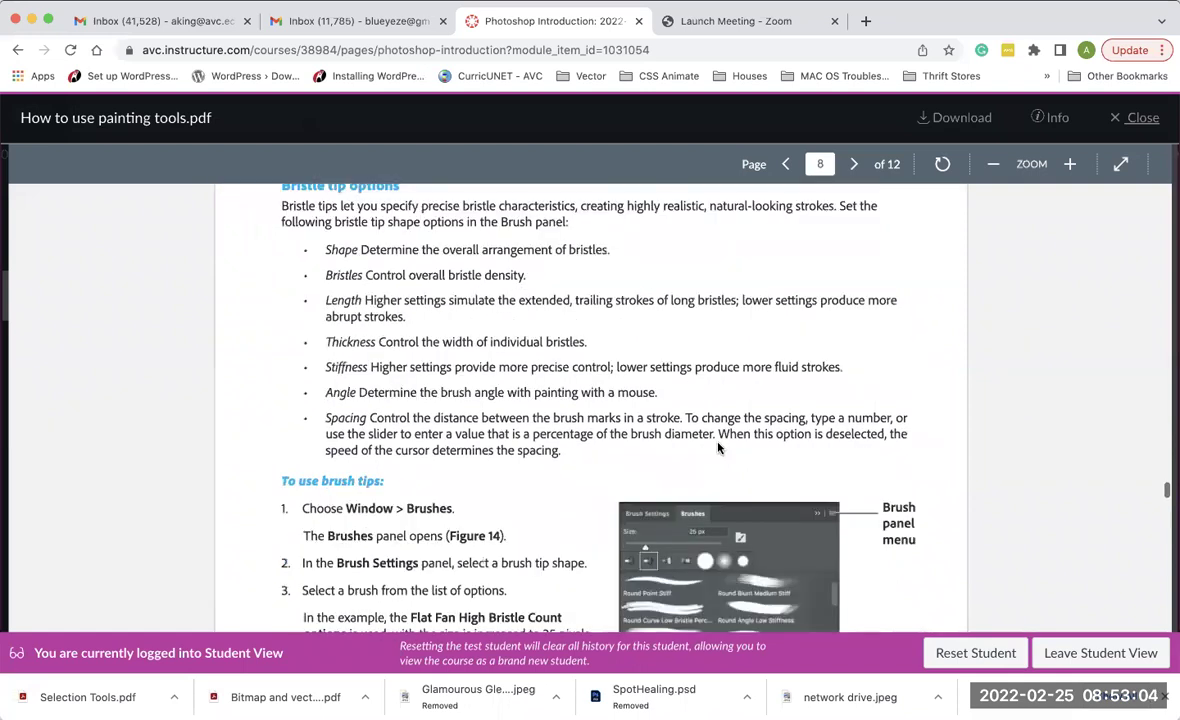
scroll(718, 447, "down", 4)
scroll(718, 447, "down", 15)
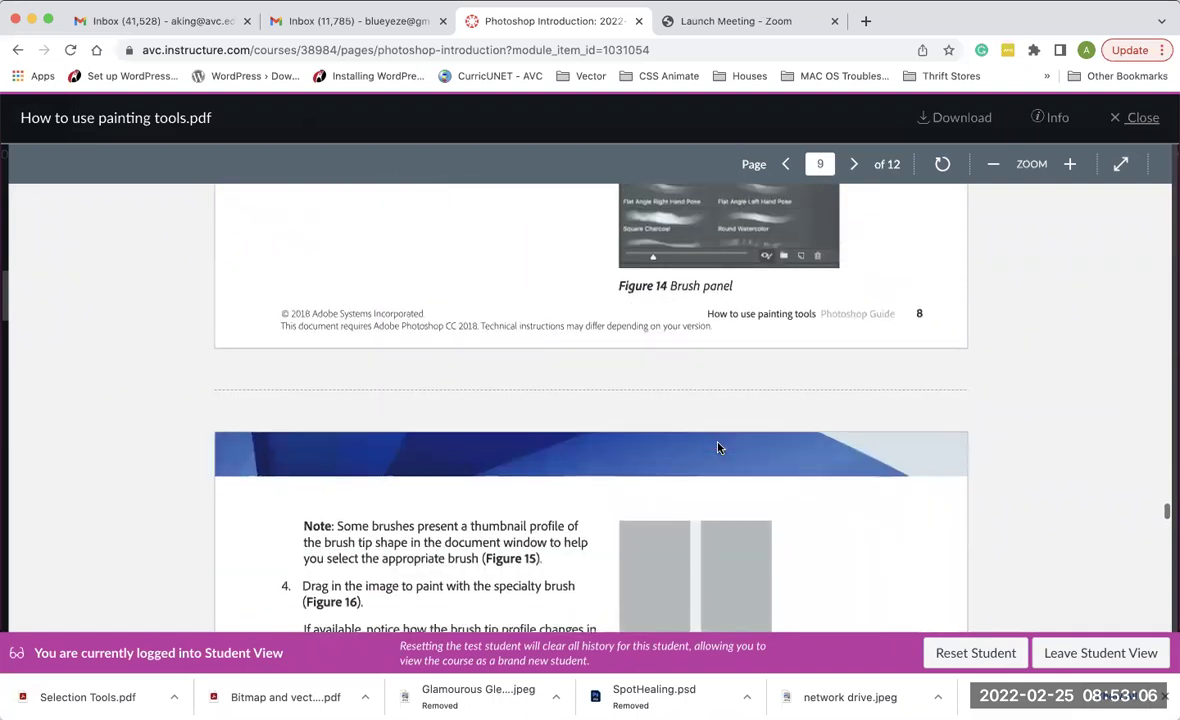
scroll(718, 447, "down", 5)
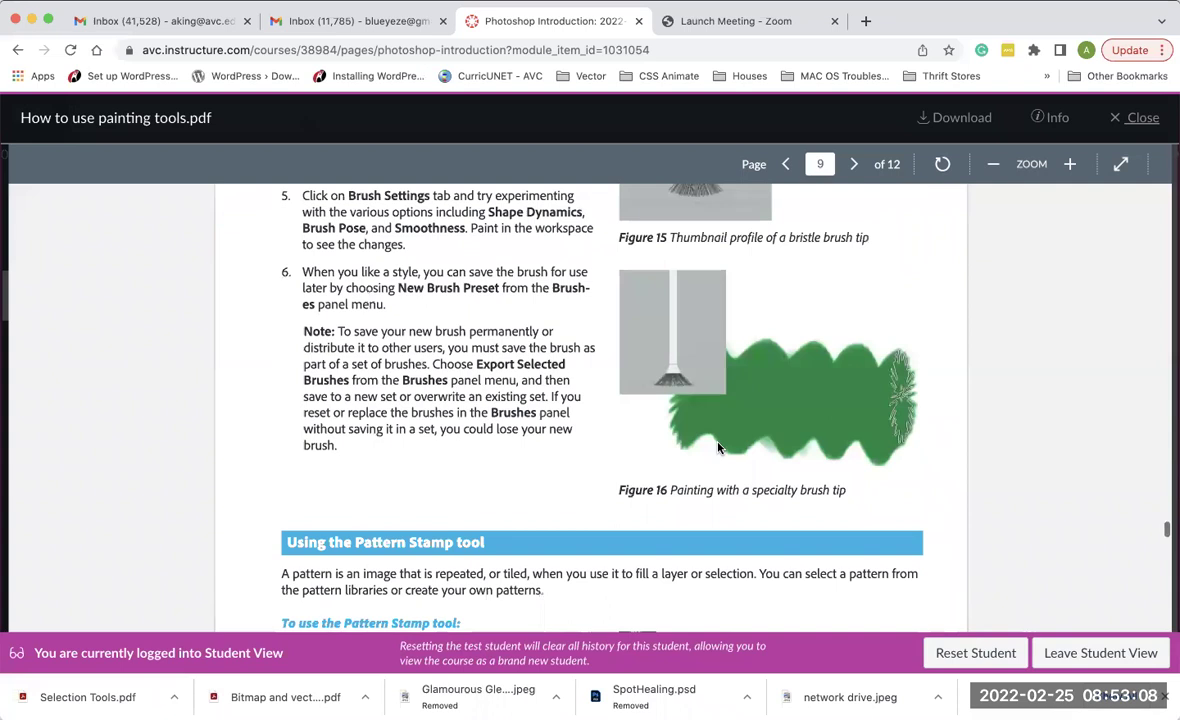
Skim the Pattern Stamp tool and erodible brush tips sections through the end of the guide on page 12.
scroll(718, 447, "down", 13)
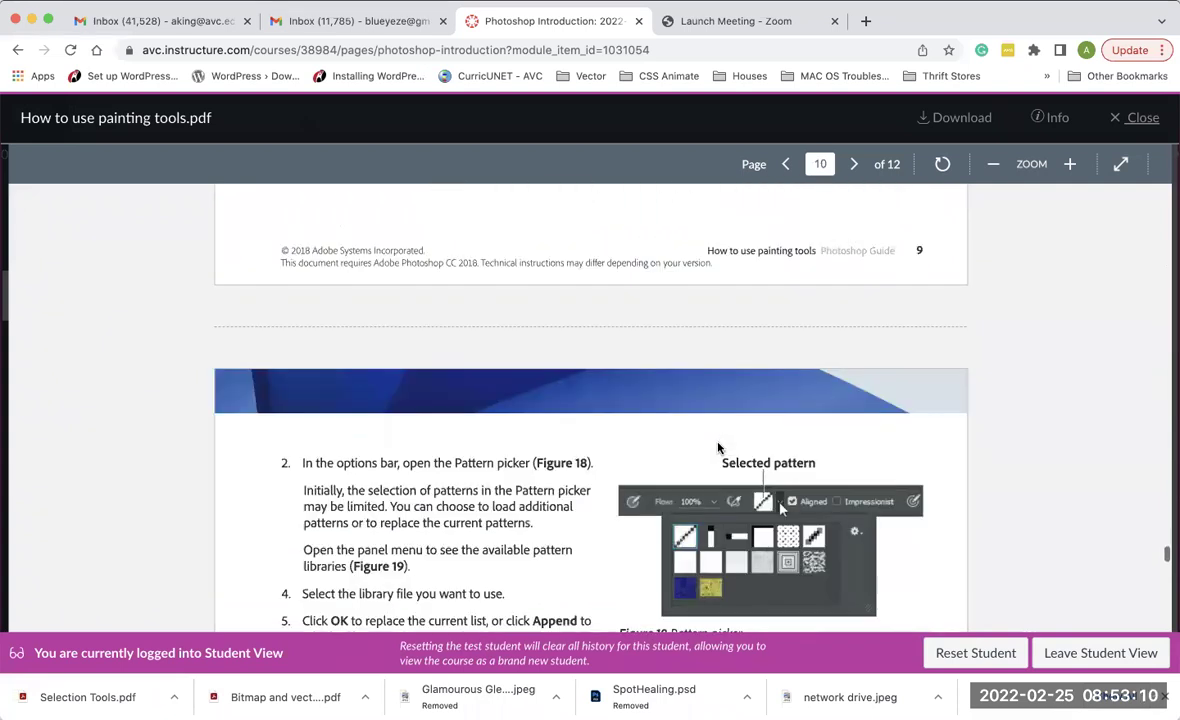
scroll(718, 447, "down", 20)
scroll(718, 447, "down", 8)
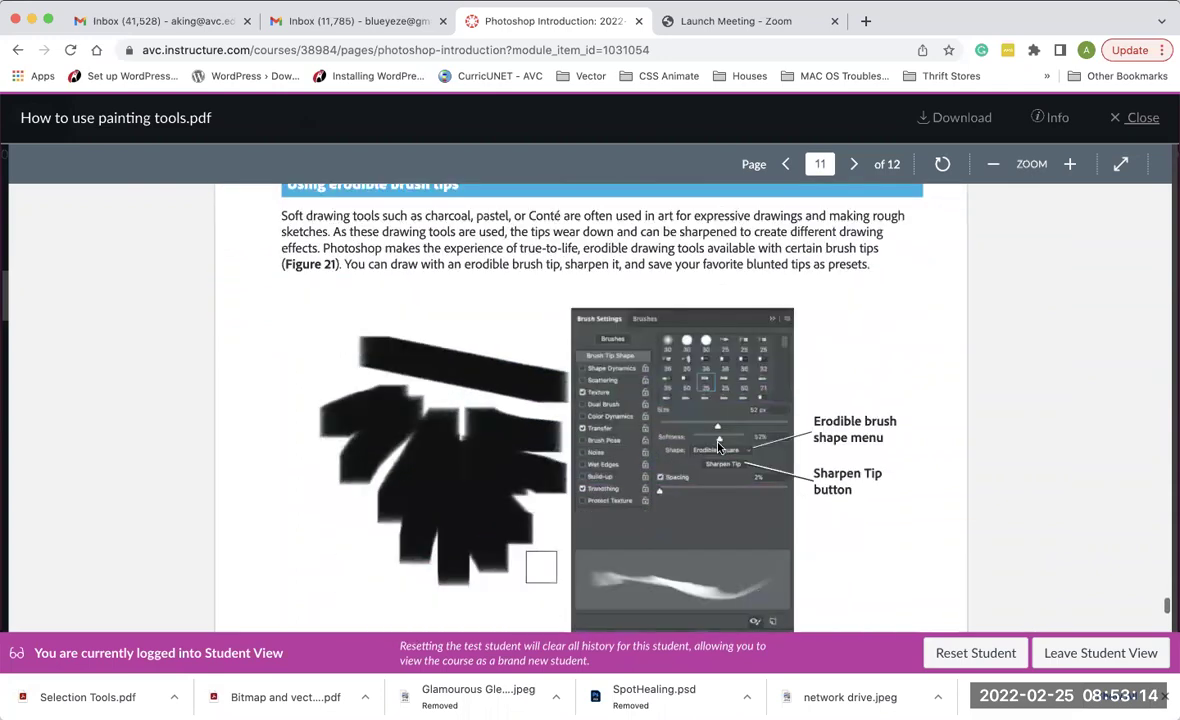
scroll(718, 447, "down", 15)
scroll(718, 445, "down", 20)
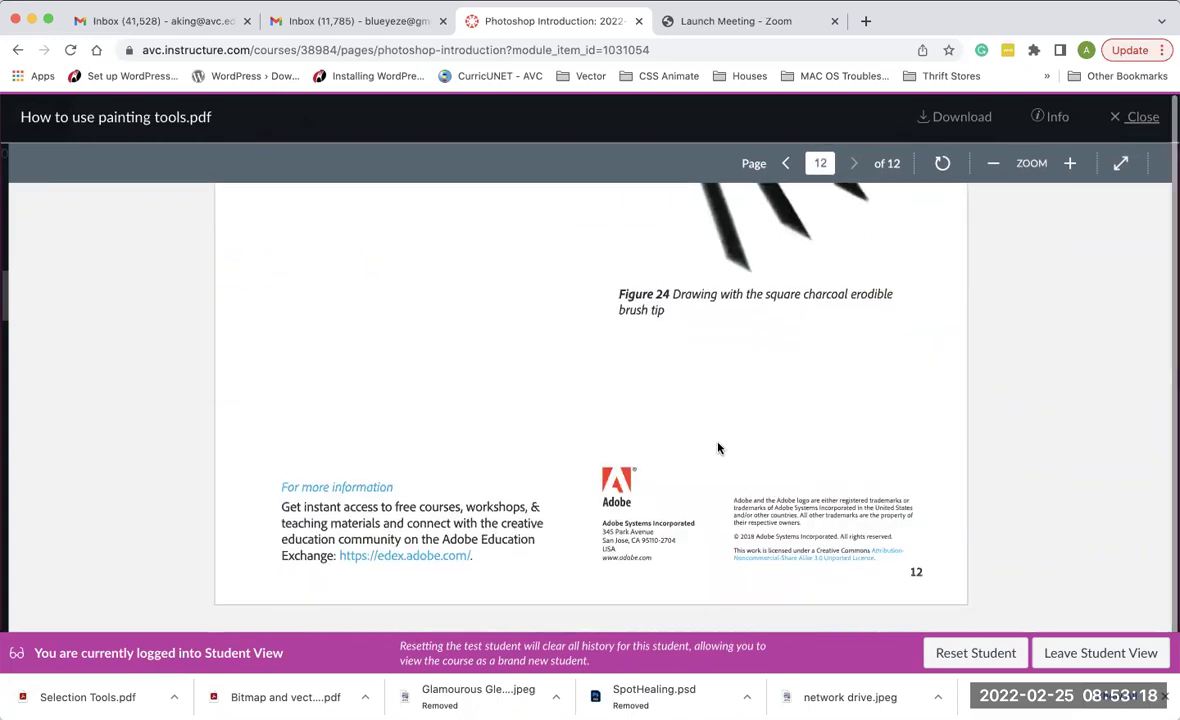
Look back from the end of the painting tools guide to the Brush tool instructions on page 4, and close the PDF preview.
scroll(718, 448, "up", 20)
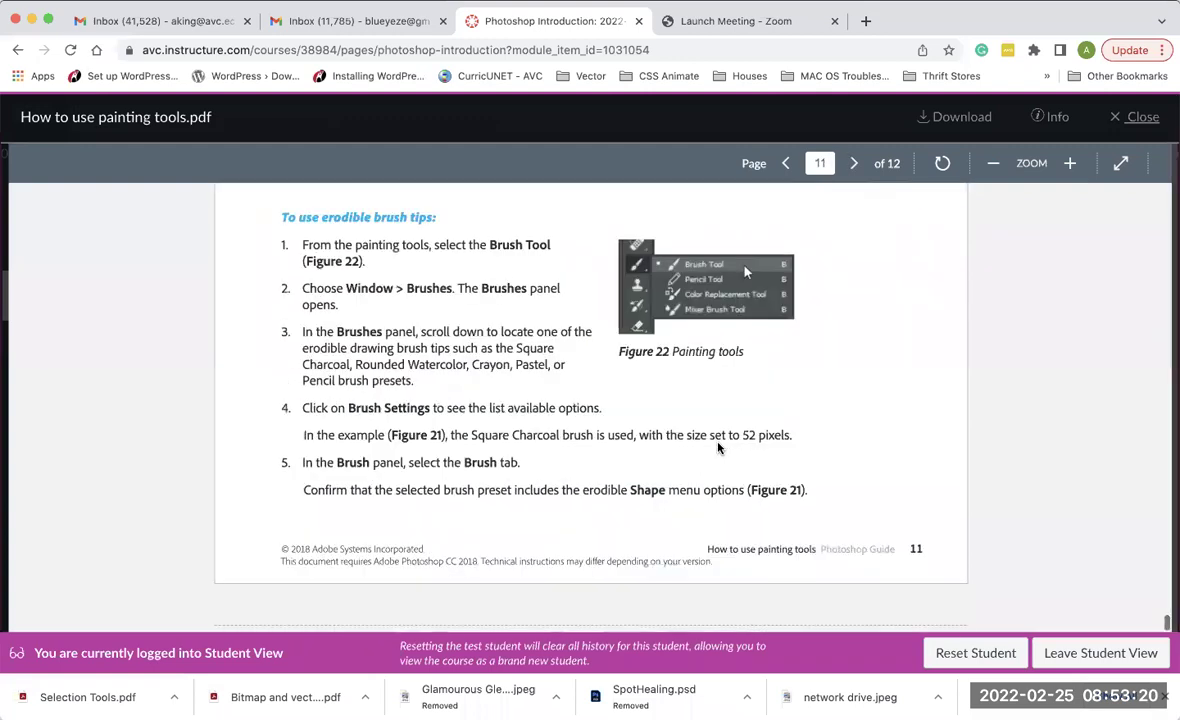
scroll(718, 447, "up", 20)
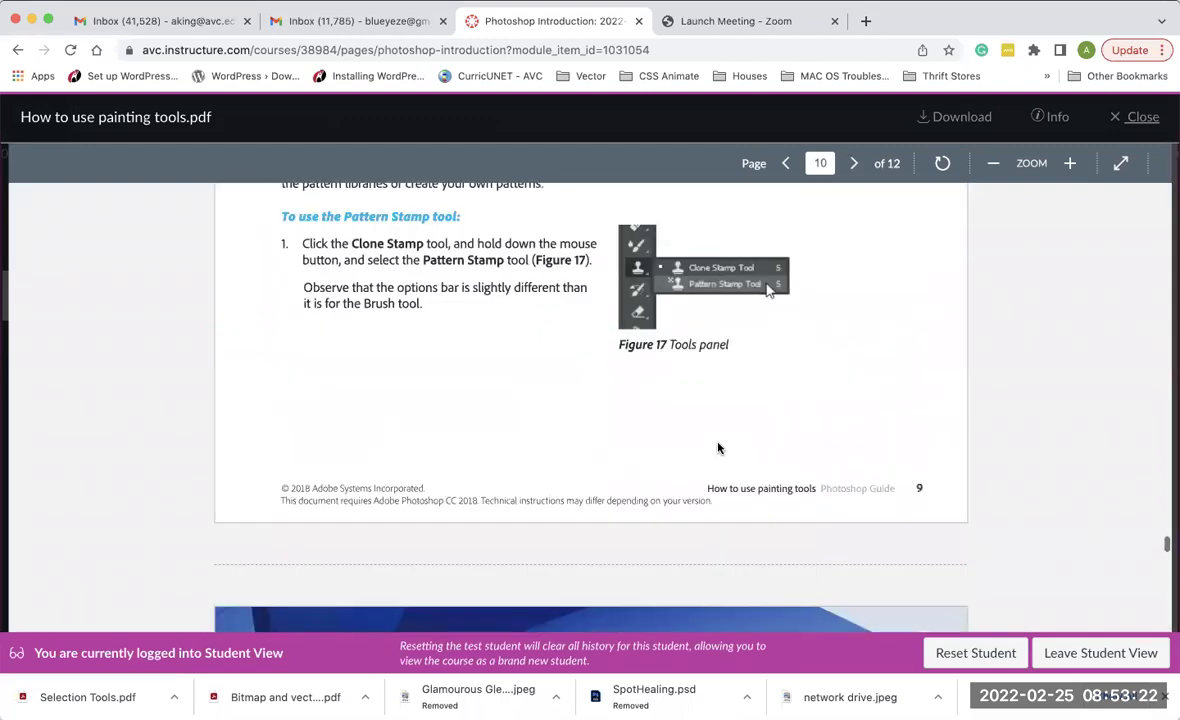
scroll(718, 448, "up", 20)
scroll(718, 447, "up", 20)
scroll(718, 447, "up", 20)
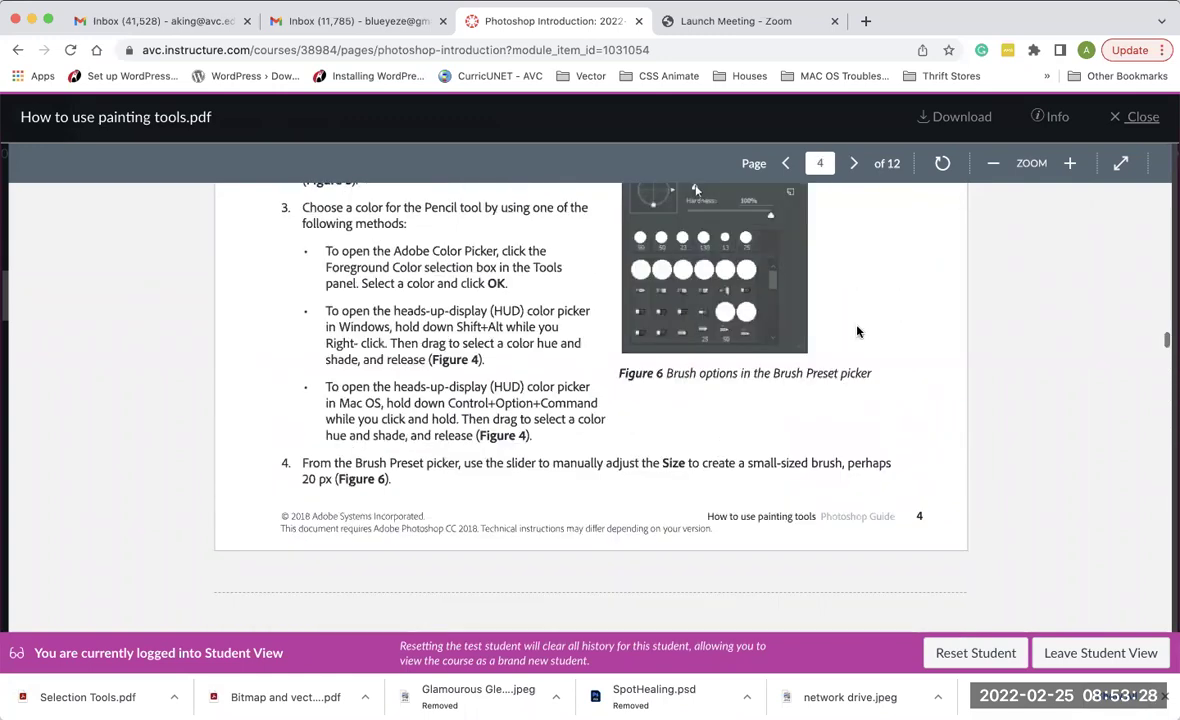
scroll(857, 332, "down", 4)
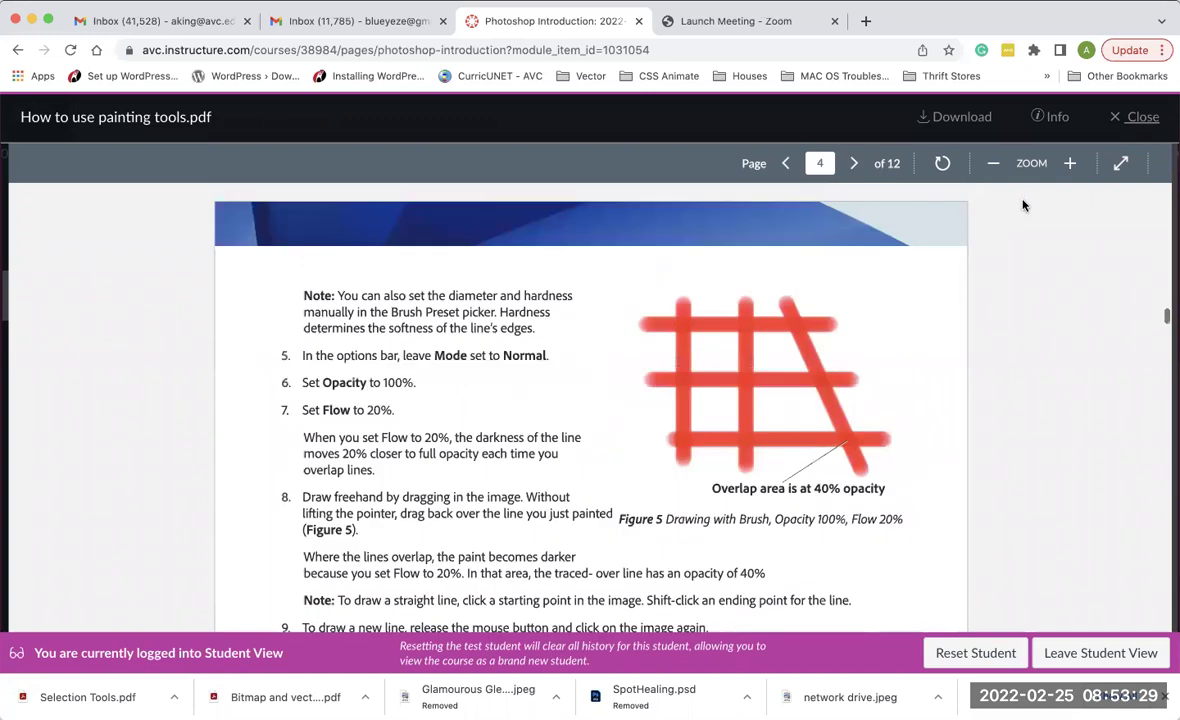
left_click(1137, 120)
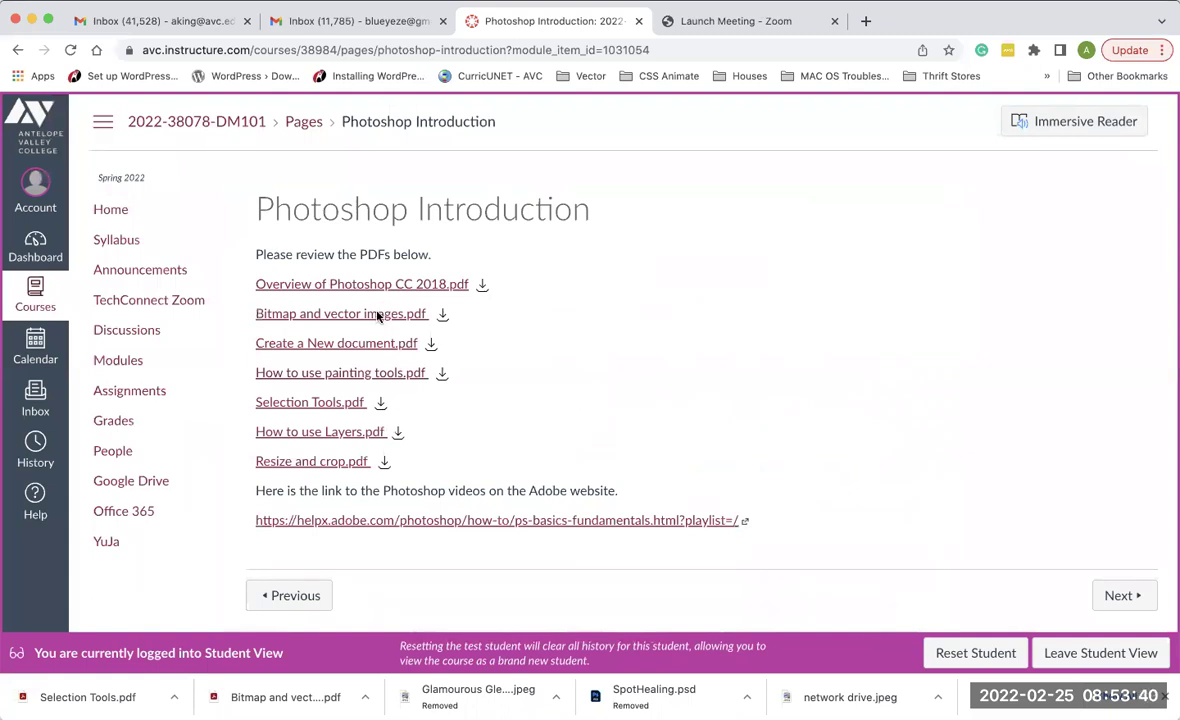
Open the Adobe Photoshop videos link from the course page and skim the tutorial through the "Learn how to zoom and pan" section.
left_click(352, 522)
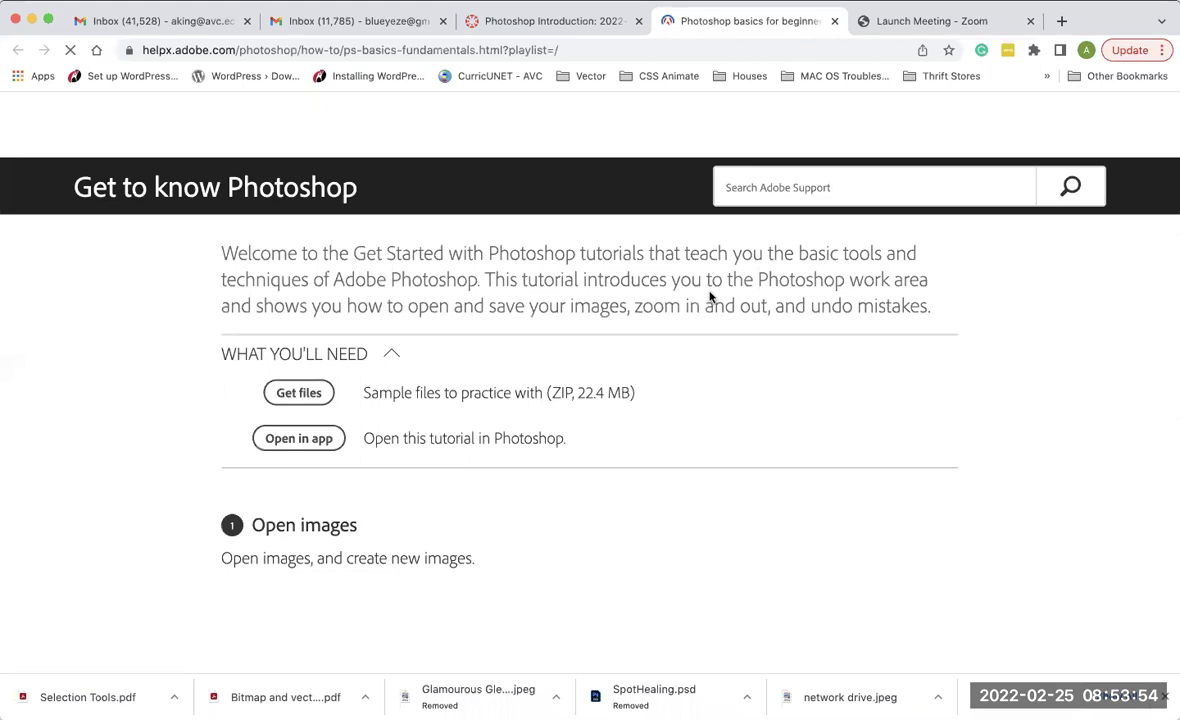
scroll(677, 414, "down", 5)
scroll(677, 414, "down", 5)
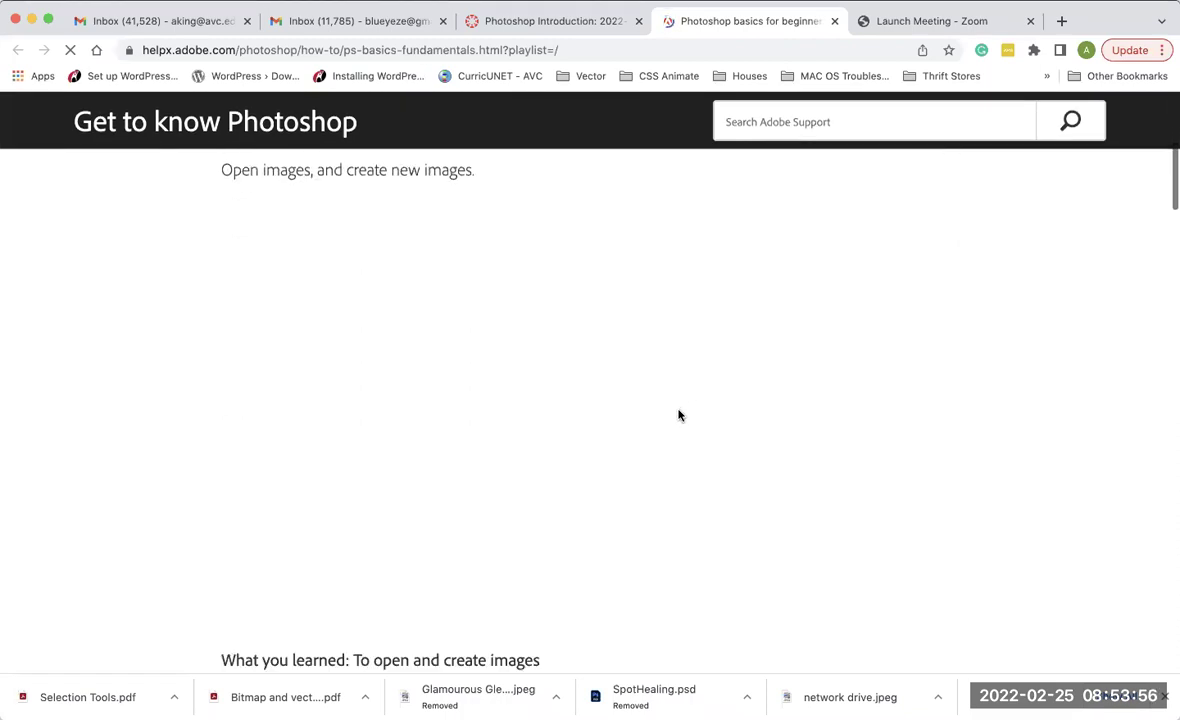
scroll(677, 414, "down", 5)
scroll(677, 414, "down", 5)
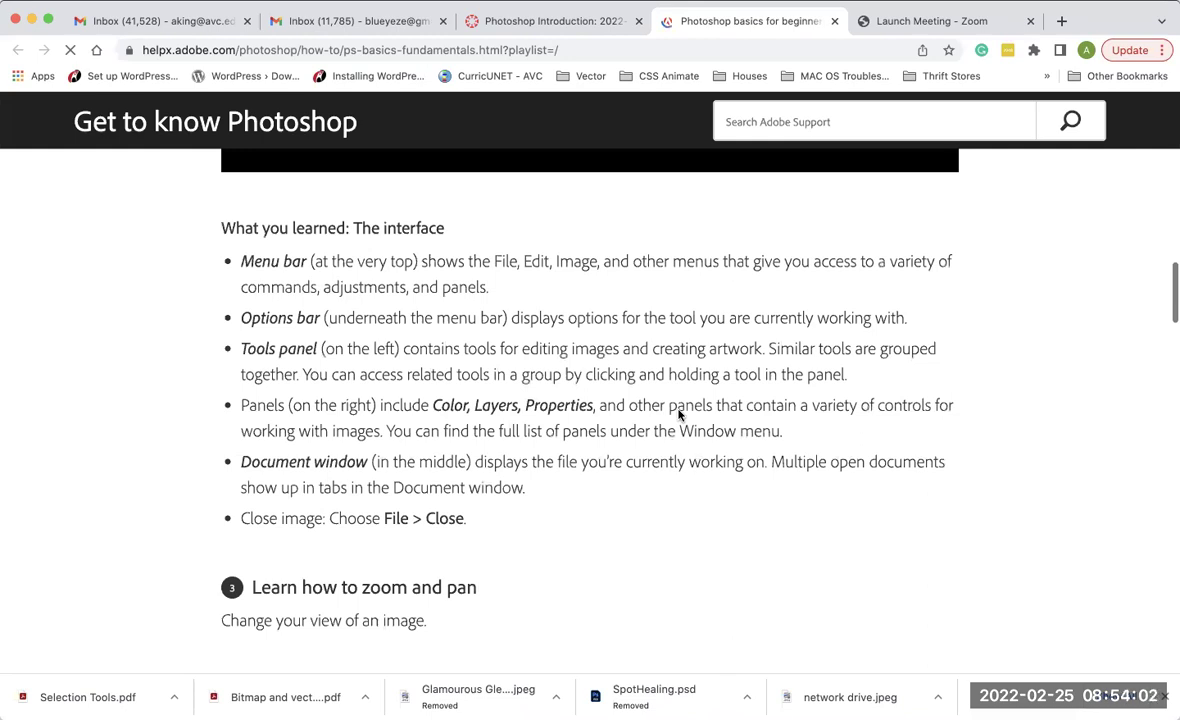
scroll(678, 414, "down", 4)
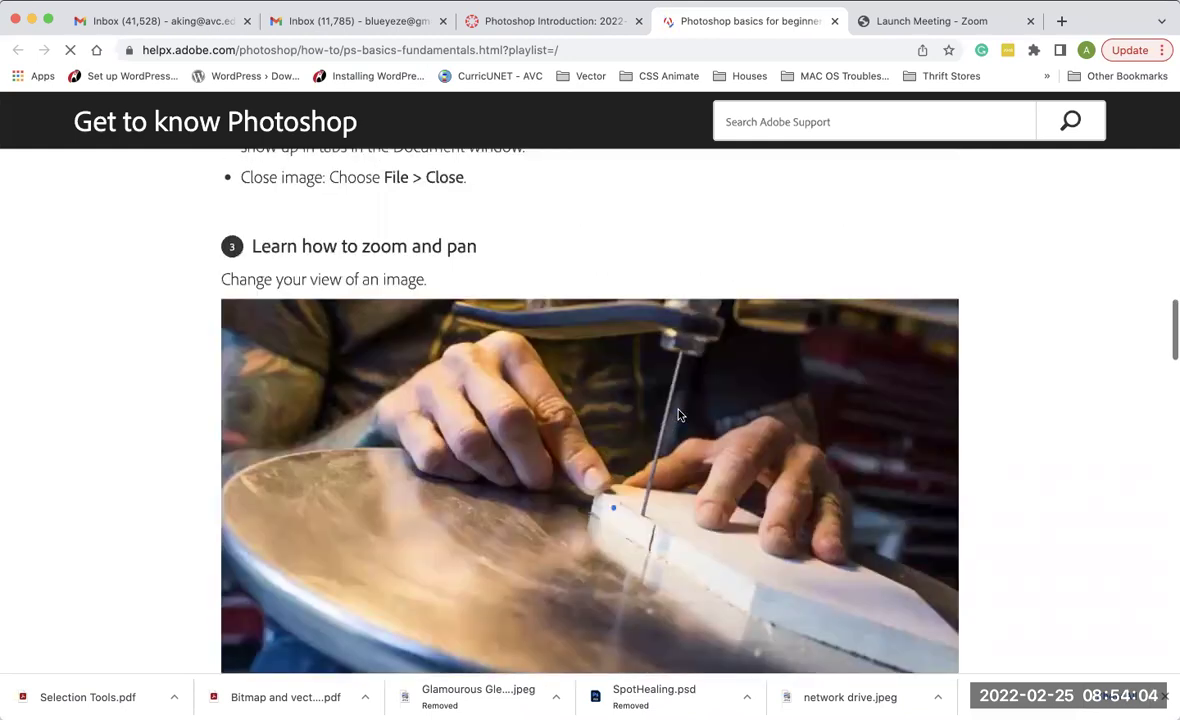
scroll(678, 414, "up", 10)
scroll(670, 400, "up", 8)
scroll(605, 394, "up", 3)
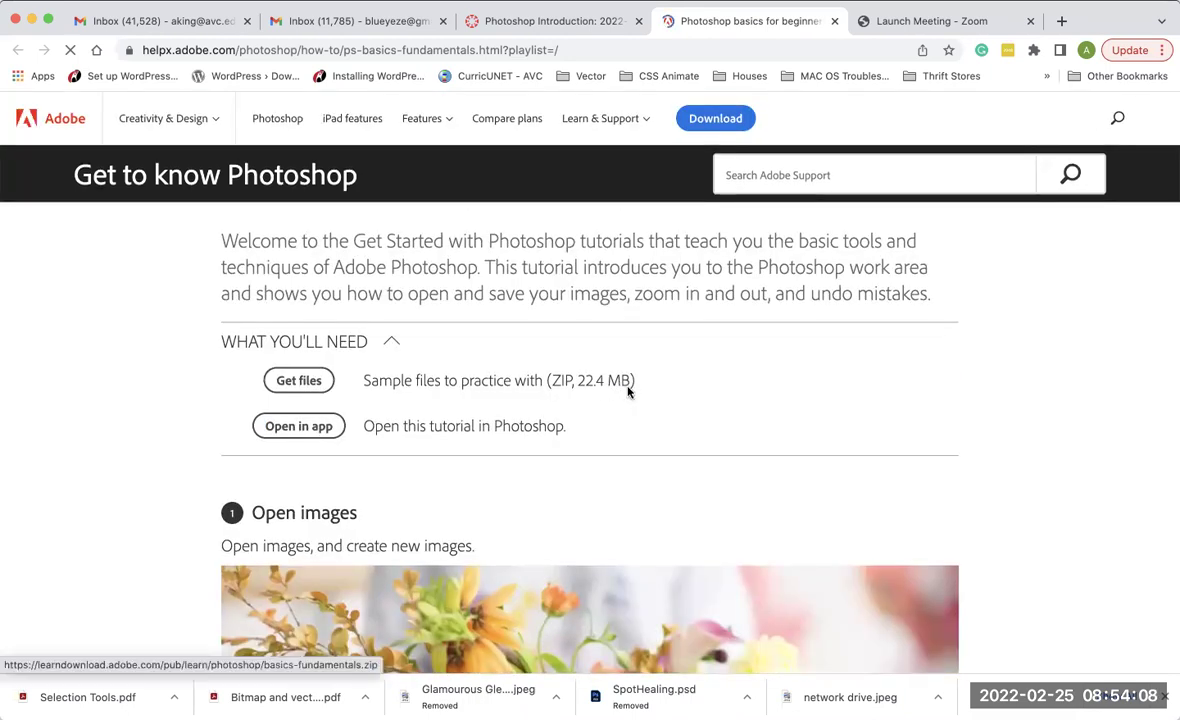
Review the "Get to know Photoshop" tutorial from the practice files through the image saving section and the "Change the image size" link.
scroll(628, 391, "down", 1)
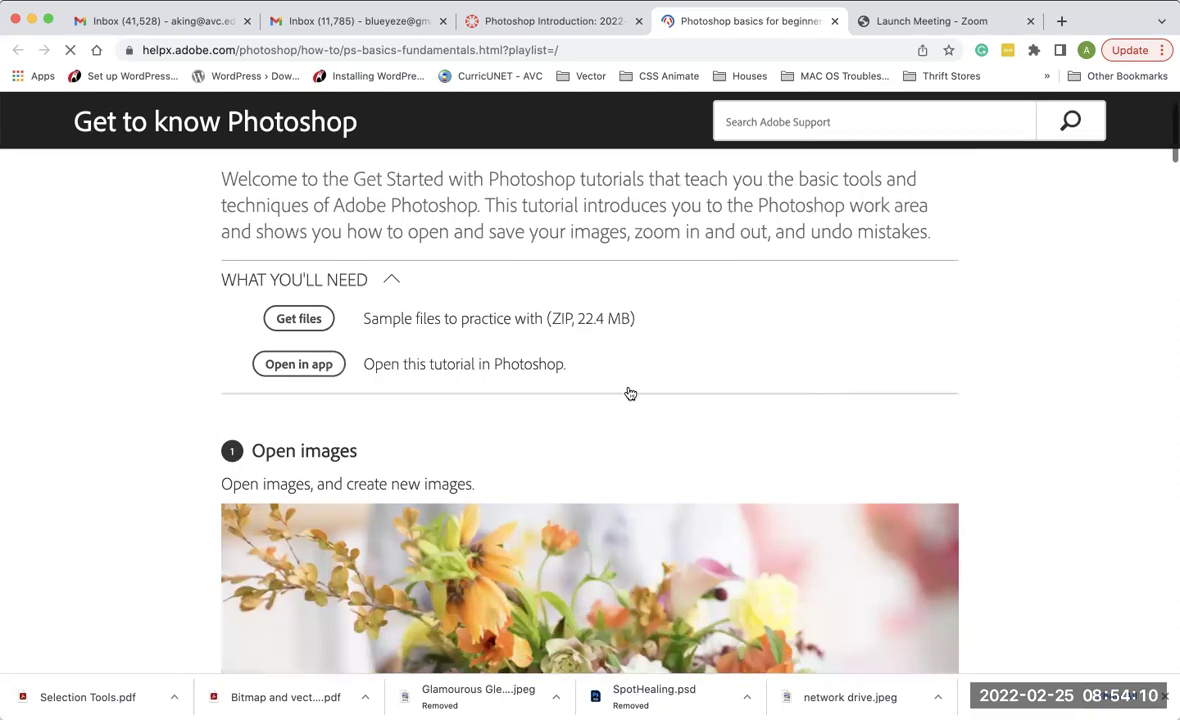
scroll(630, 394, "down", 2)
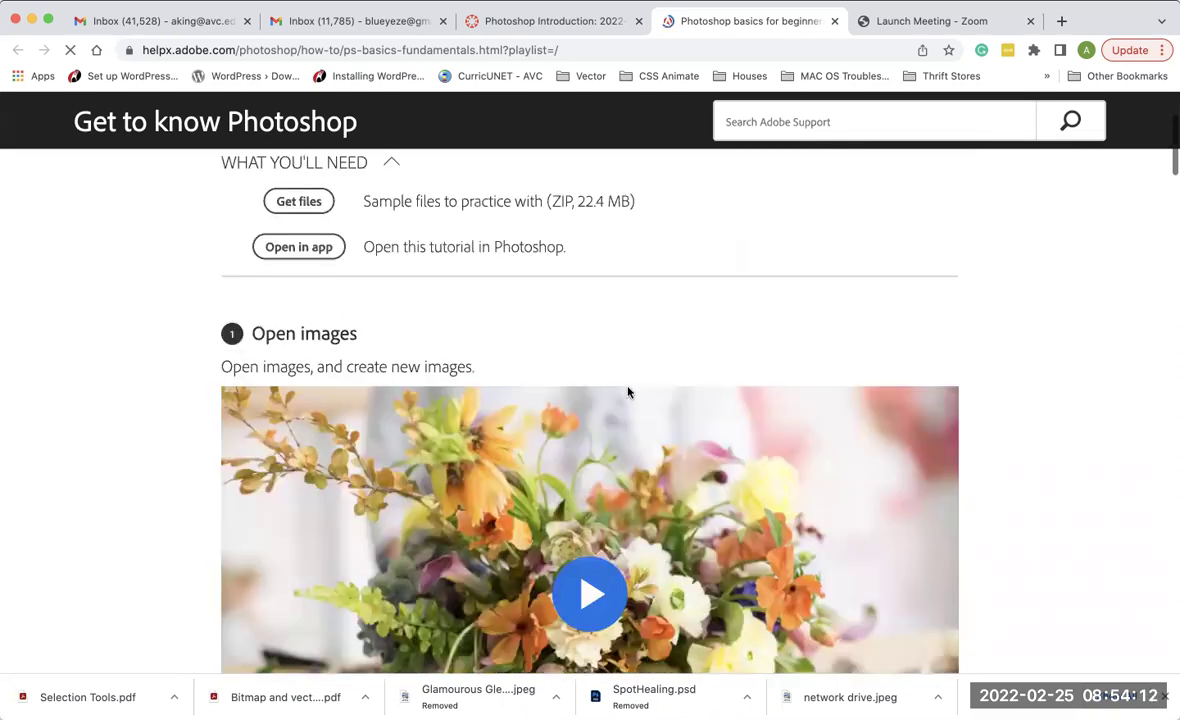
scroll(628, 391, "down", 8)
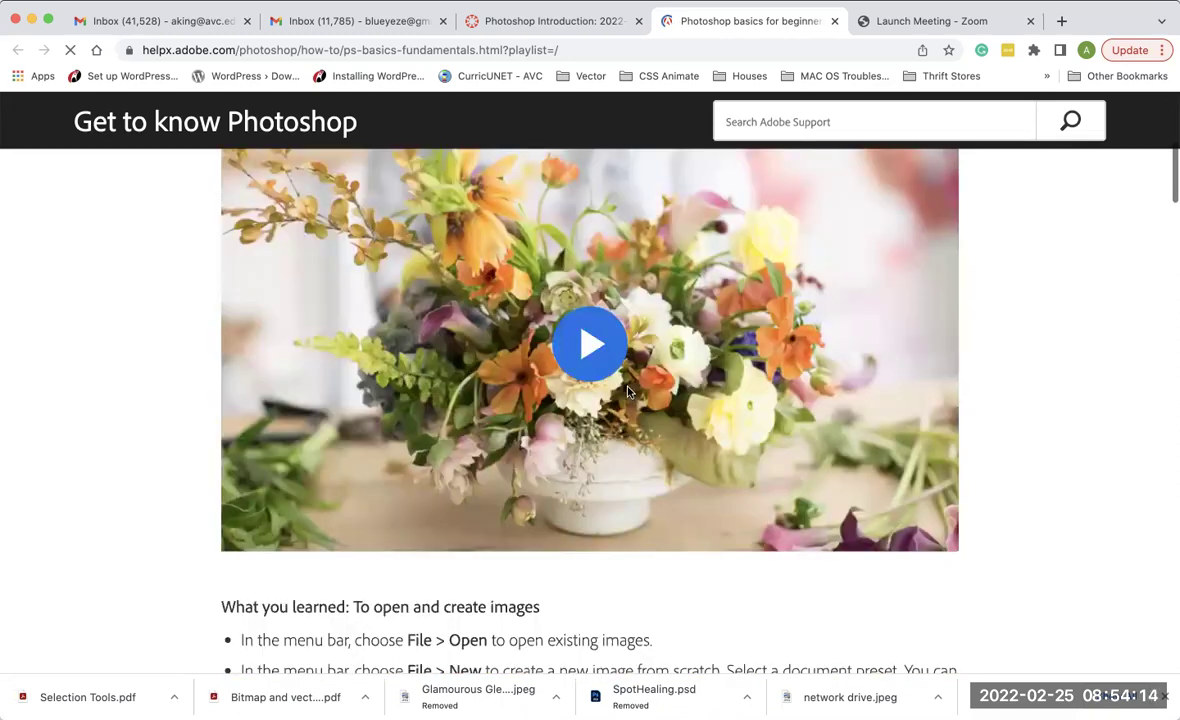
scroll(628, 391, "down", 8)
scroll(628, 391, "down", 8)
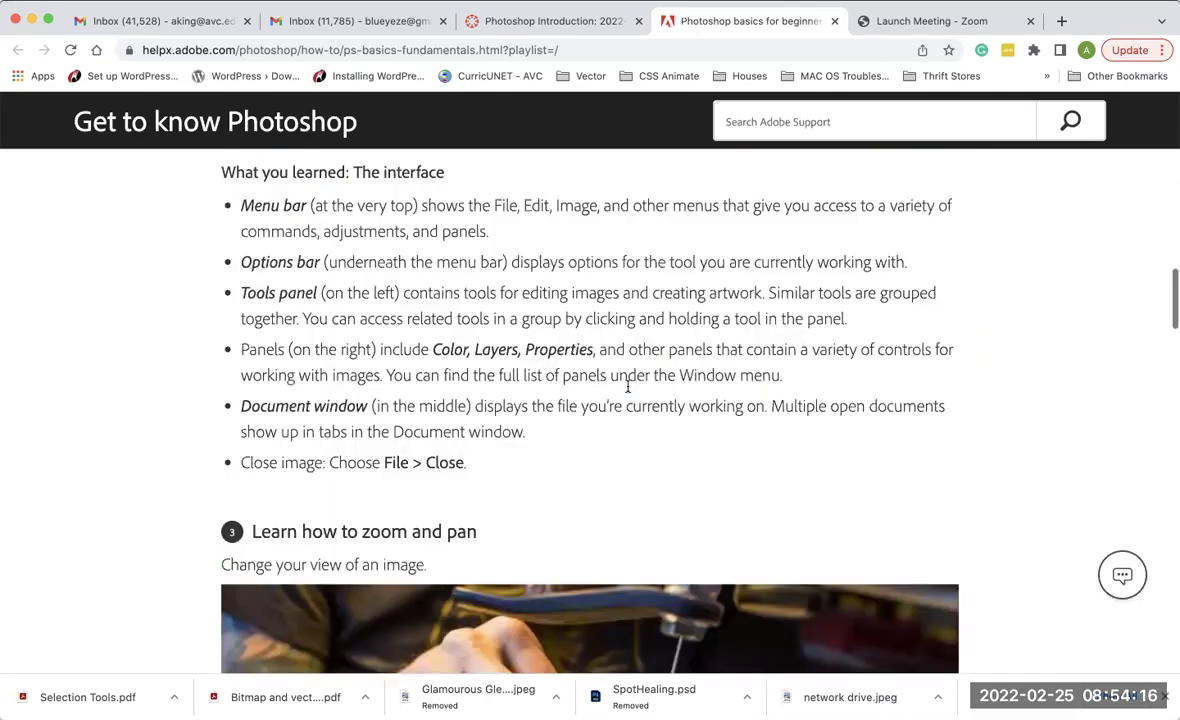
scroll(628, 400, "down", 10)
scroll(628, 410, "down", 9)
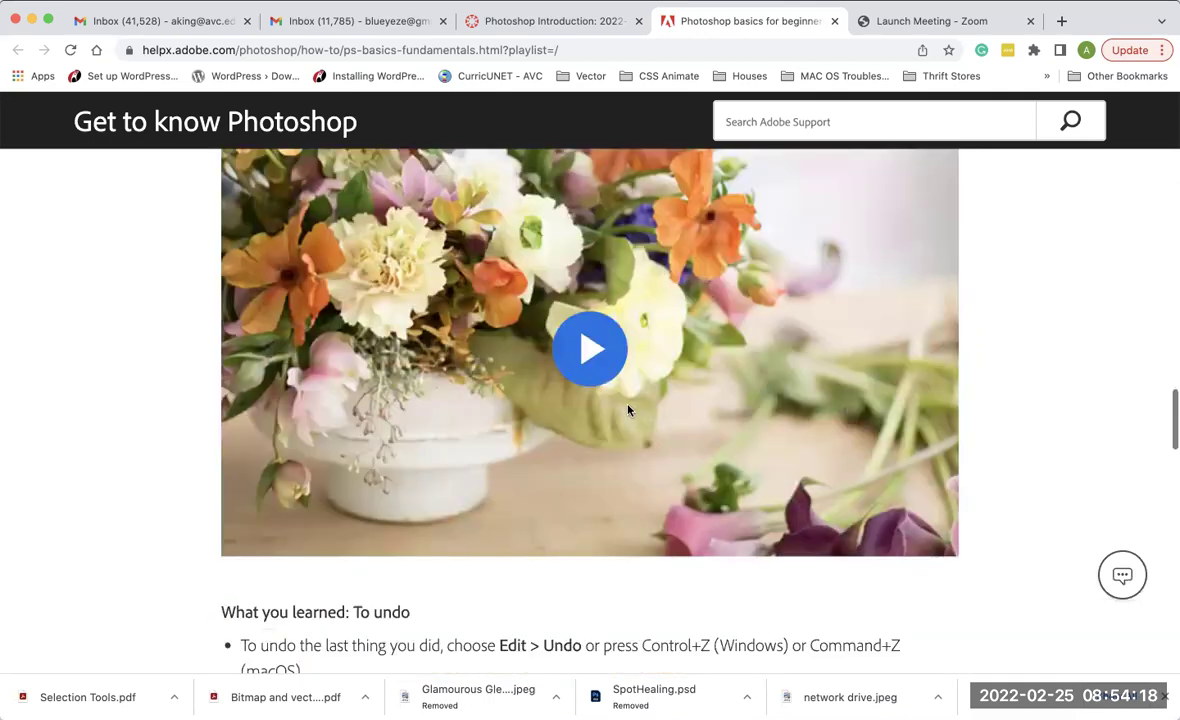
scroll(560, 414, "down", 10)
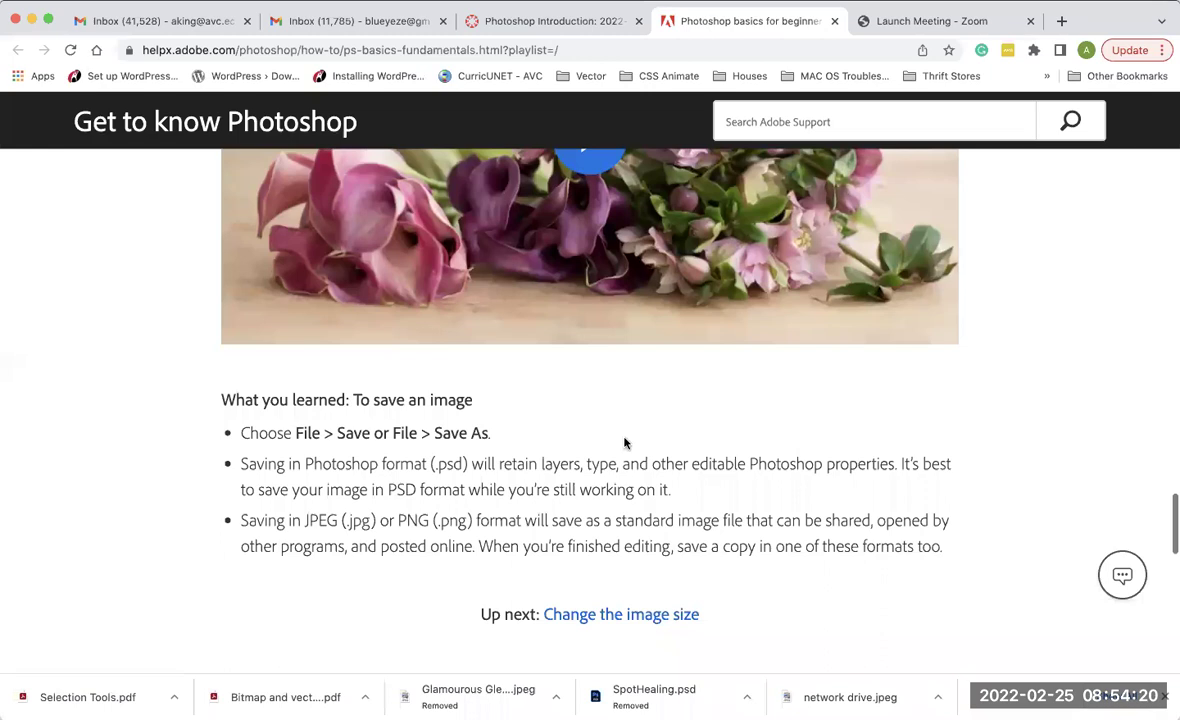
scroll(675, 441, "down", 4)
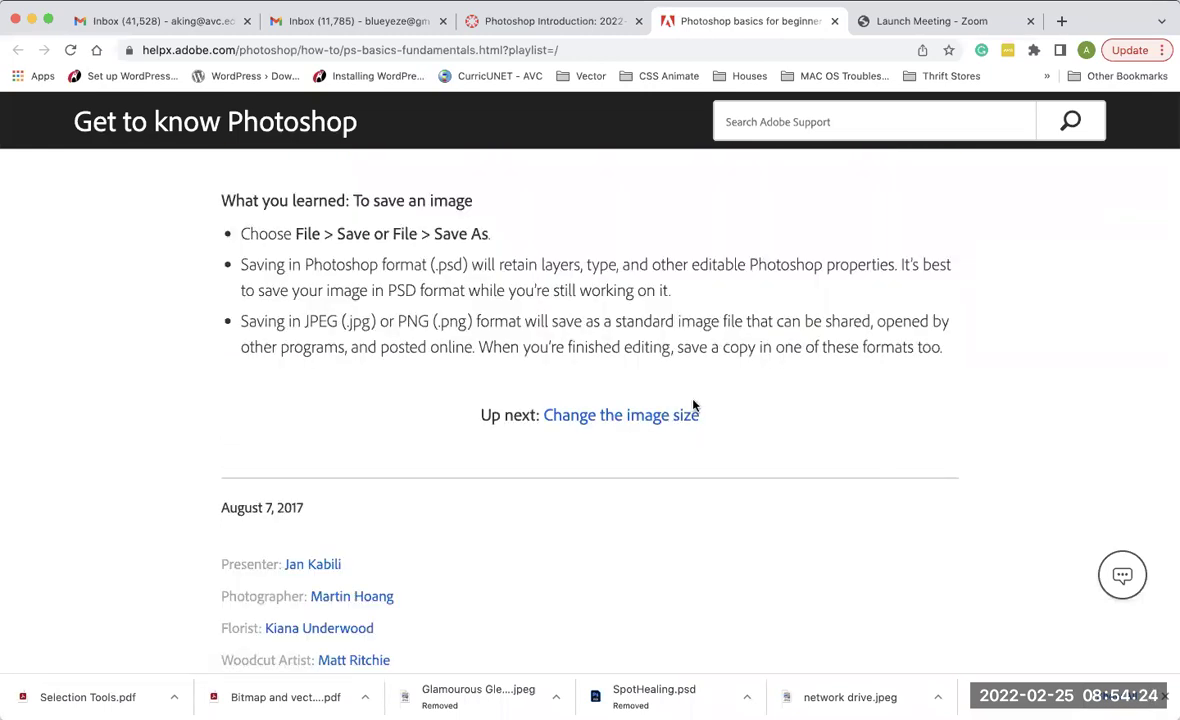
Look back over the tutorial's saving, undo, zoom and pan, and work area sections up to the "Open images" video.
scroll(694, 404, "up", 6)
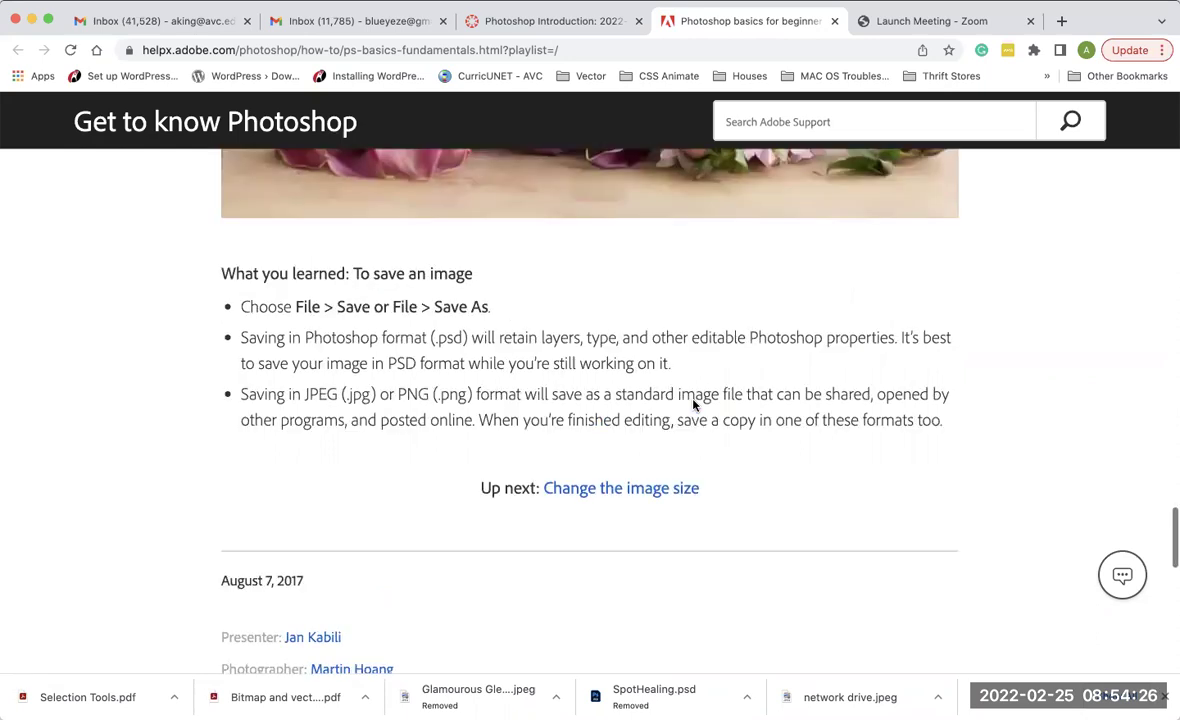
scroll(694, 404, "up", 10)
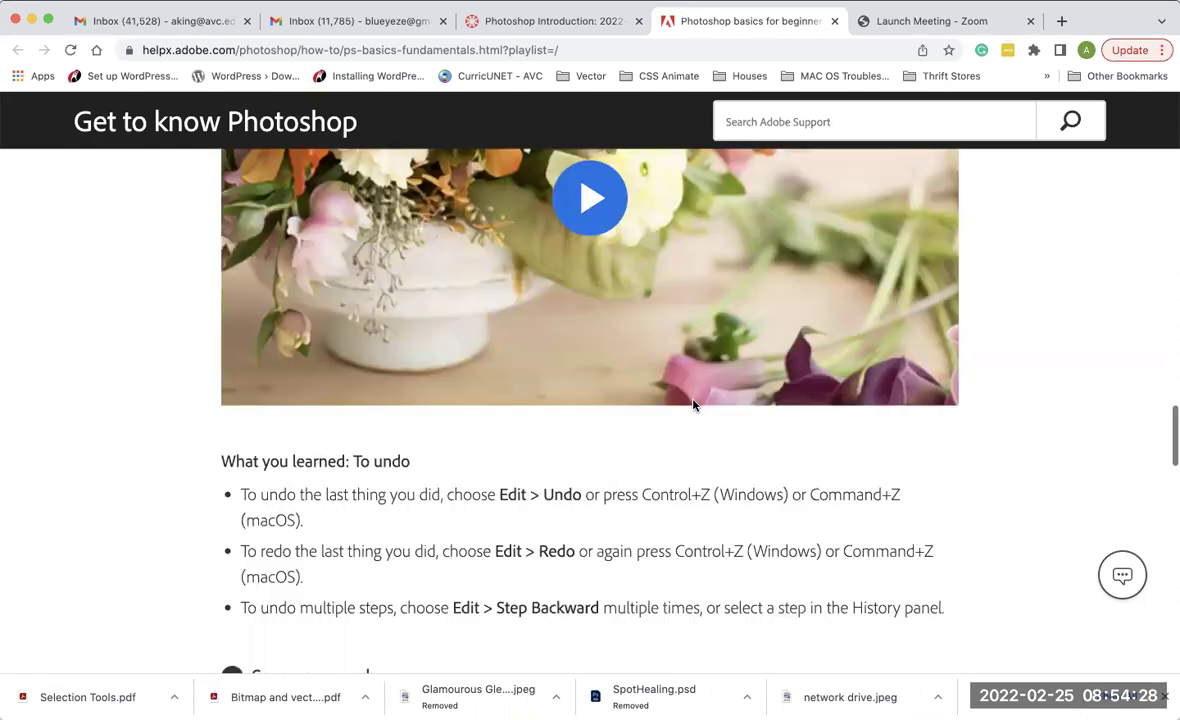
scroll(694, 404, "up", 9)
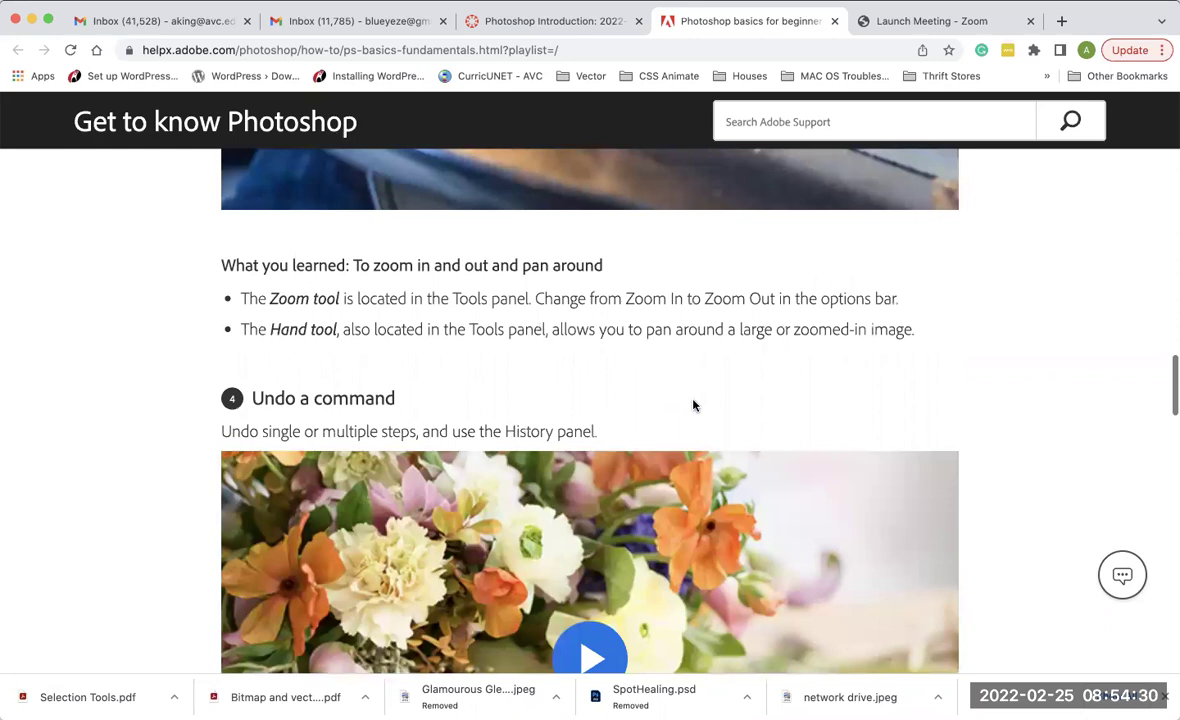
scroll(694, 404, "up", 12)
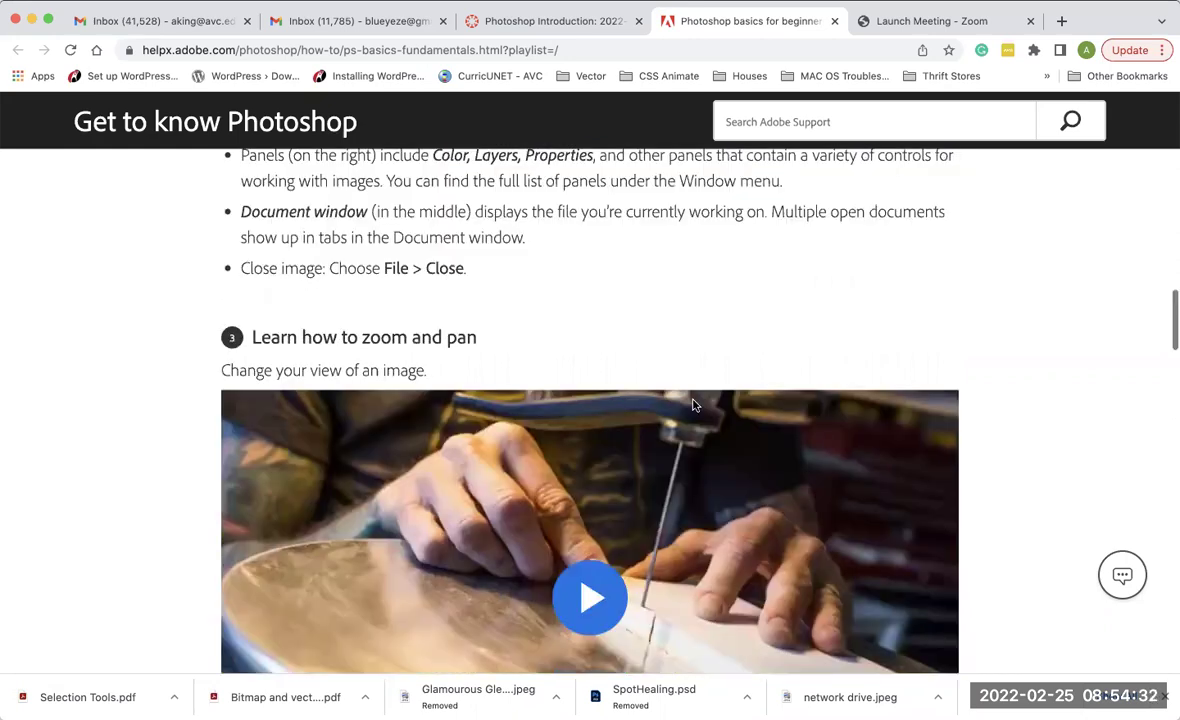
scroll(694, 404, "up", 10)
scroll(694, 404, "up", 10)
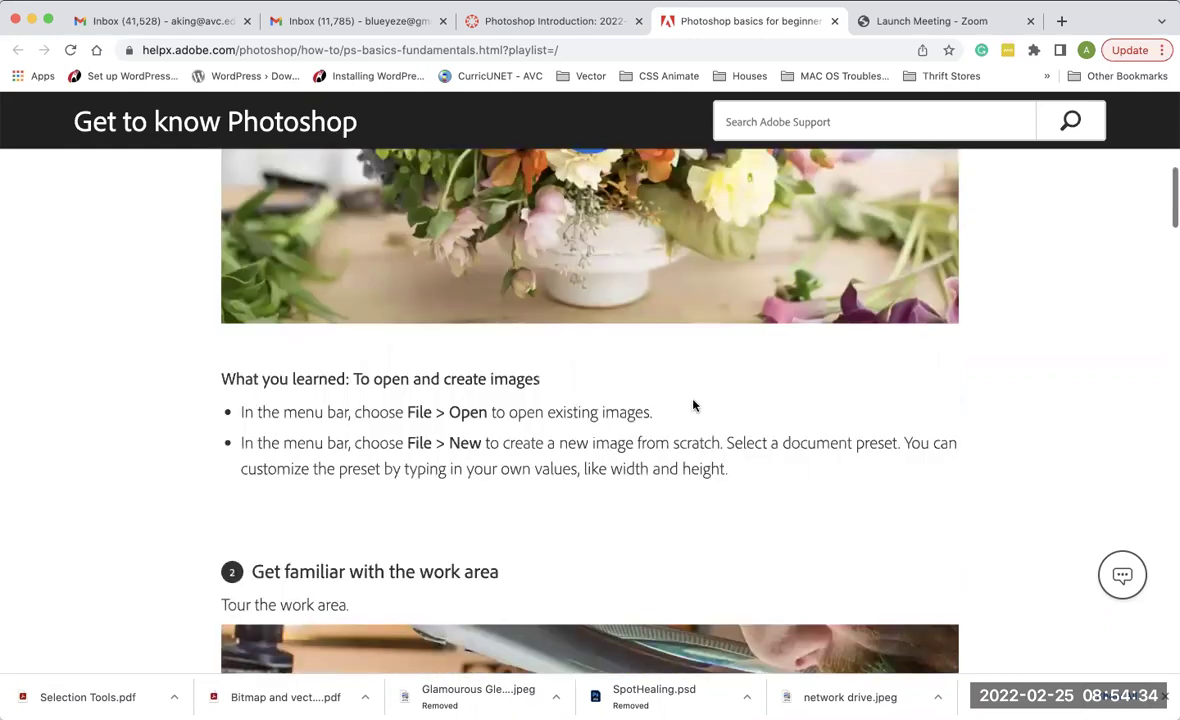
scroll(694, 404, "up", 7)
scroll(694, 404, "up", 1)
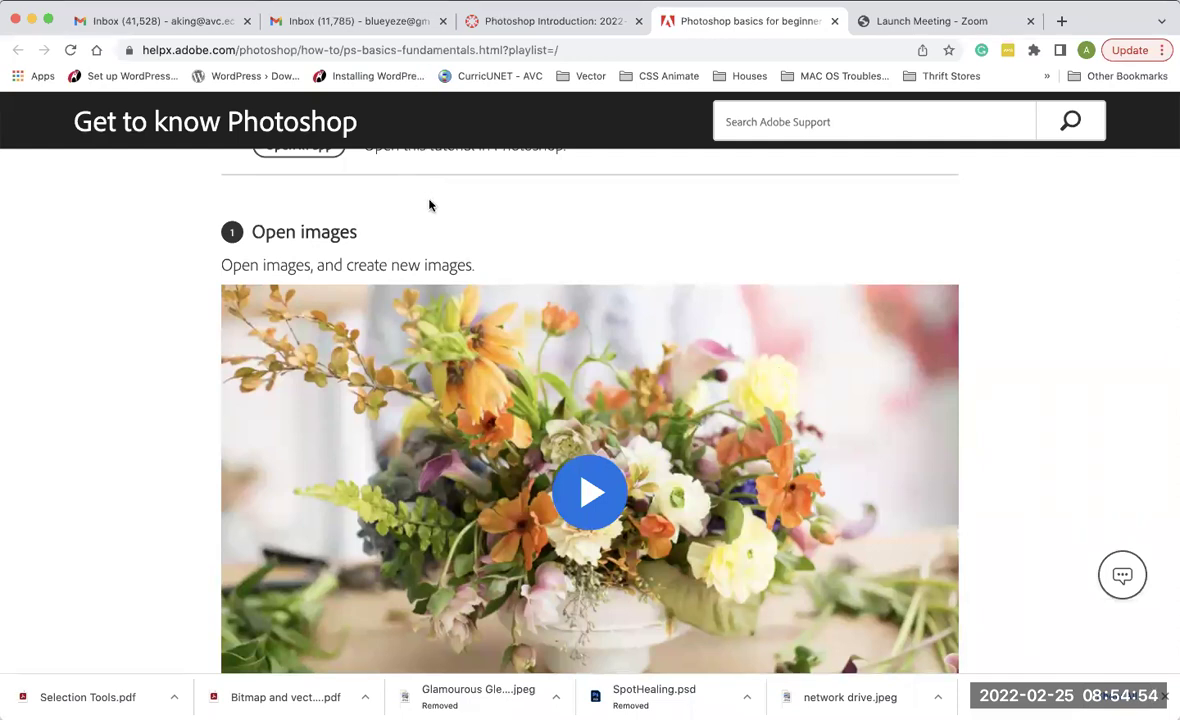
Return to the Photoshop Introduction page of the Canvas course.
right_click(497, 15)
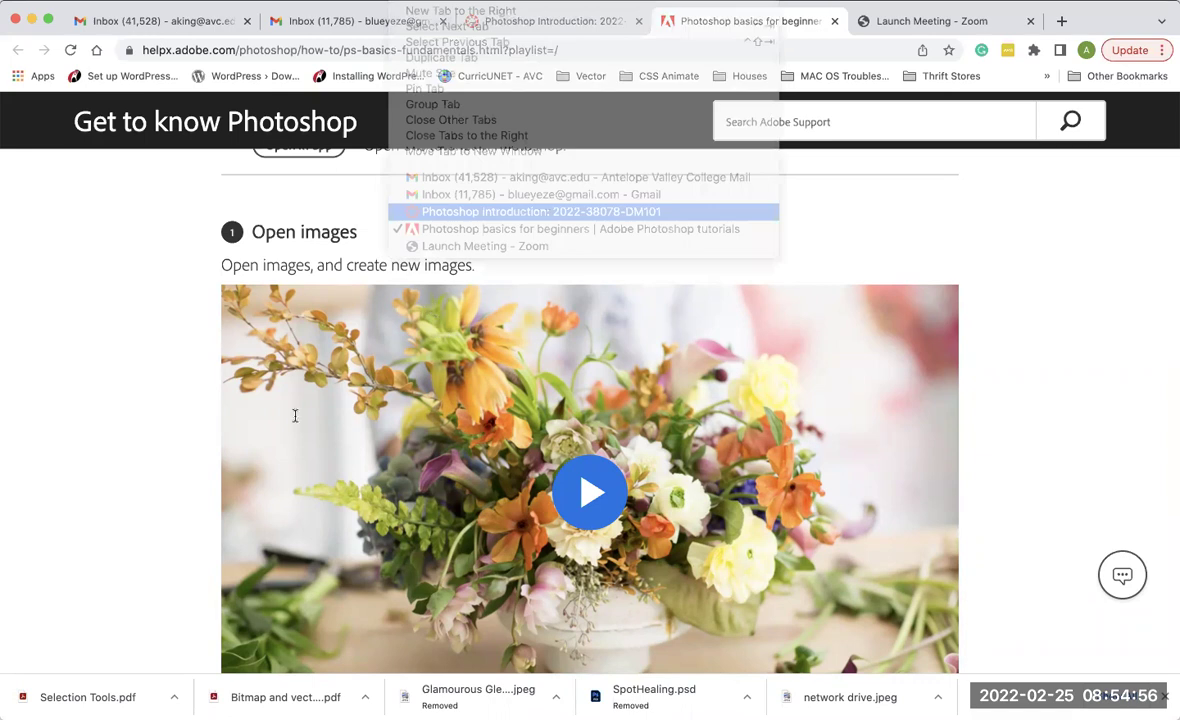
key("Return")
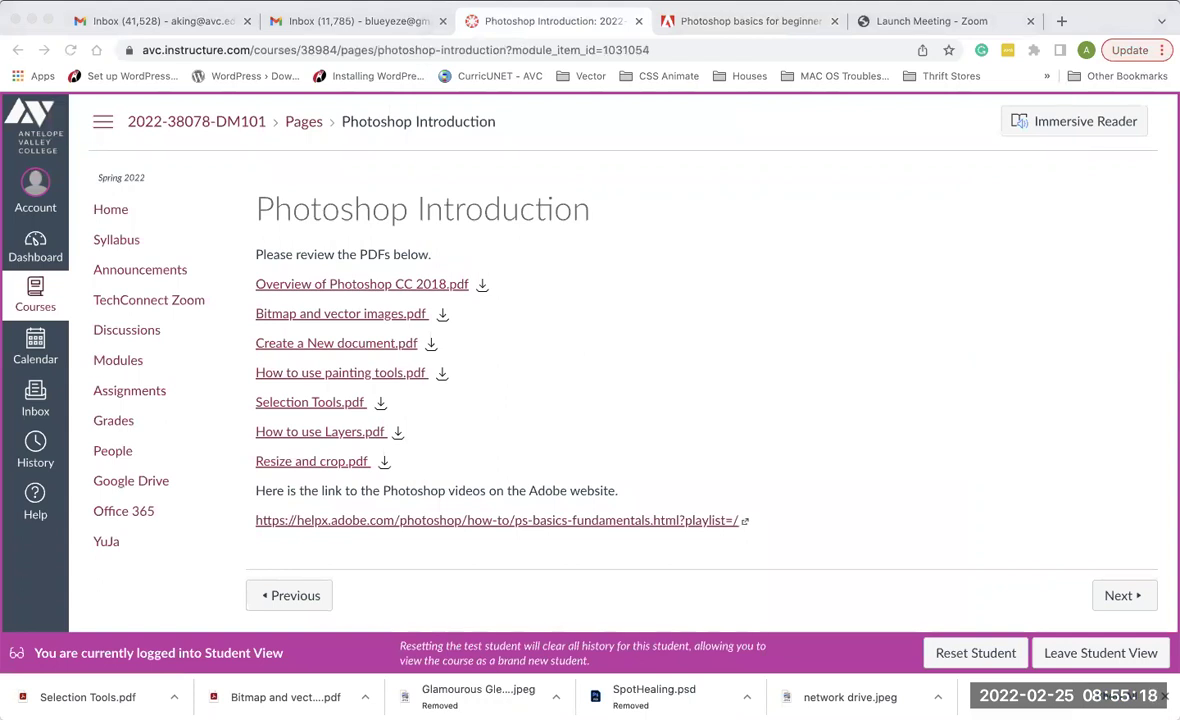
left_click(1151, 307)
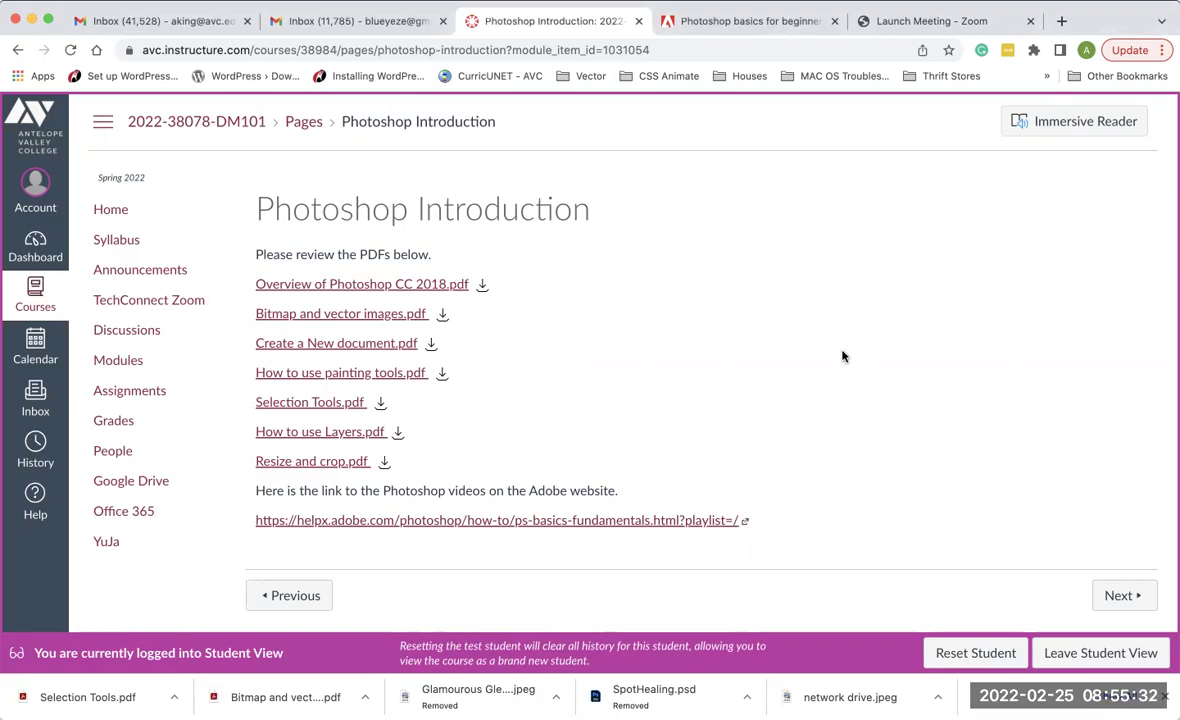
Switch to Photoshop and browse the Learn section's tutorials from "Get to know the app" through "Combine images".
key("super+Tab")
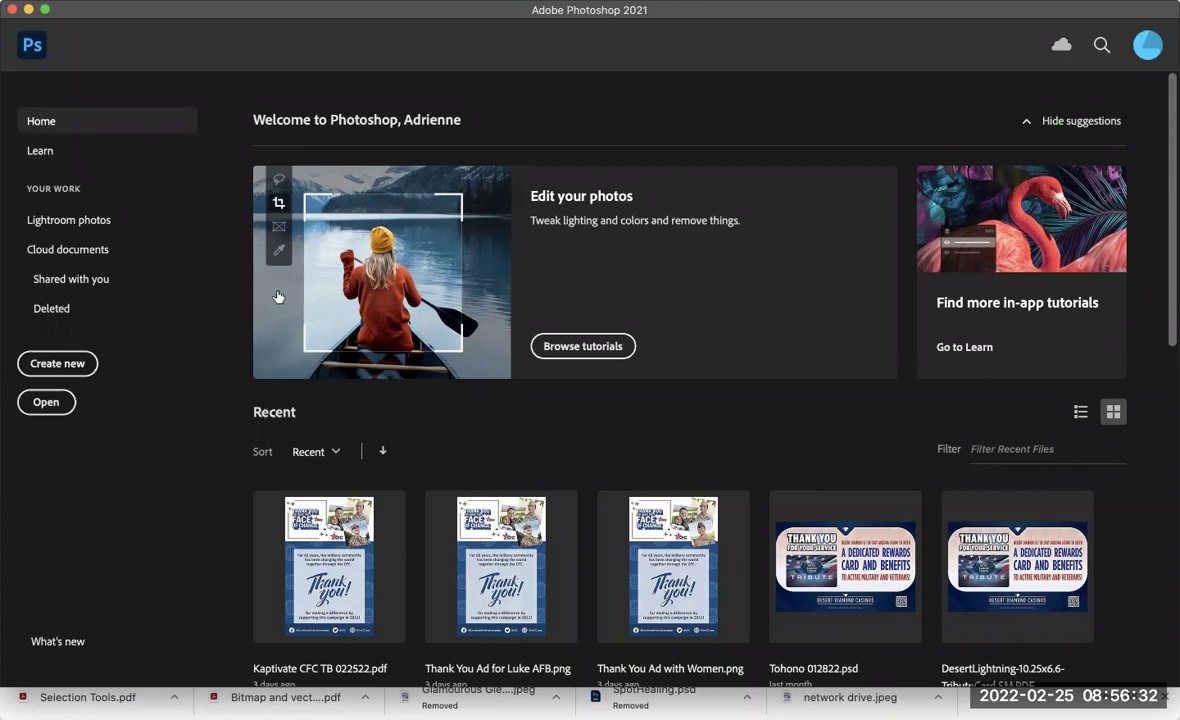
left_click(39, 151)
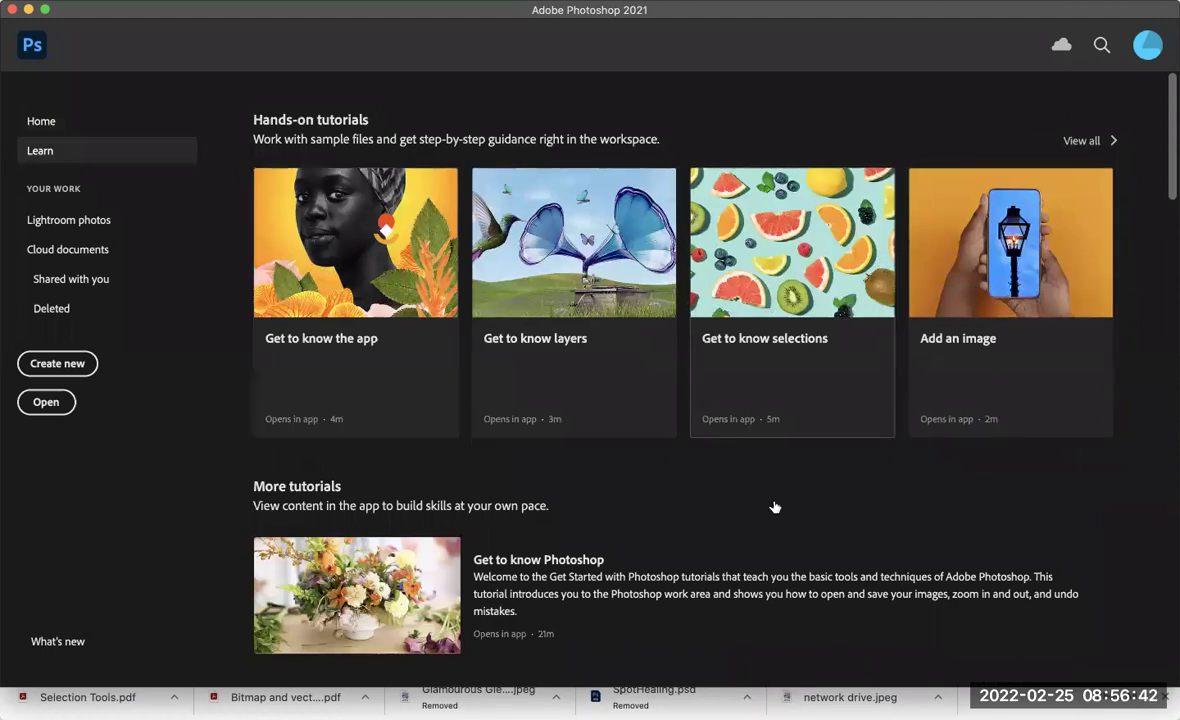
scroll(772, 503, "down", 4)
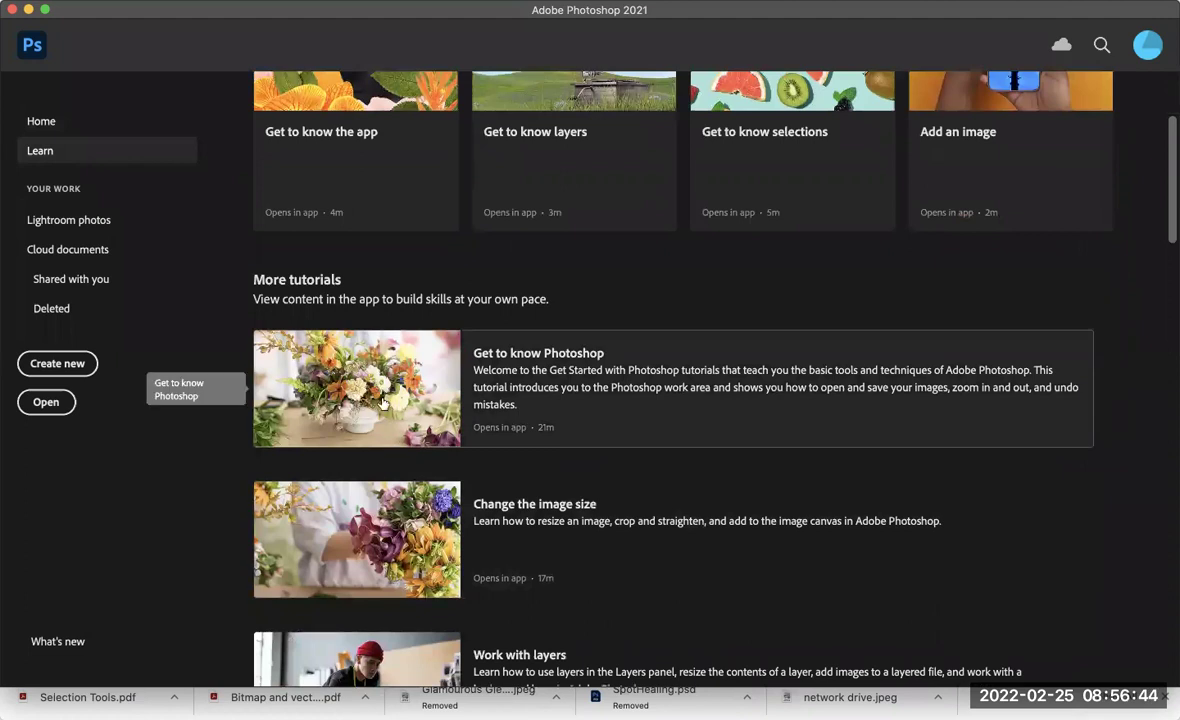
scroll(406, 553, "down", 1)
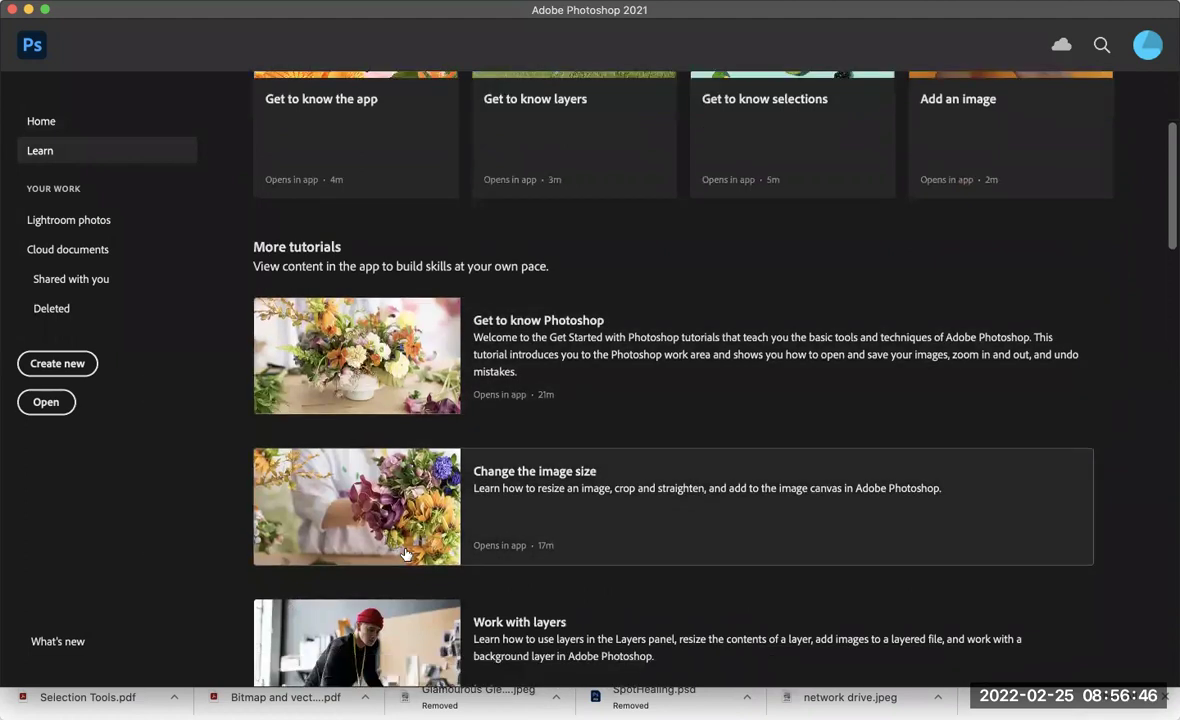
scroll(406, 553, "down", 3)
scroll(406, 553, "down", 10)
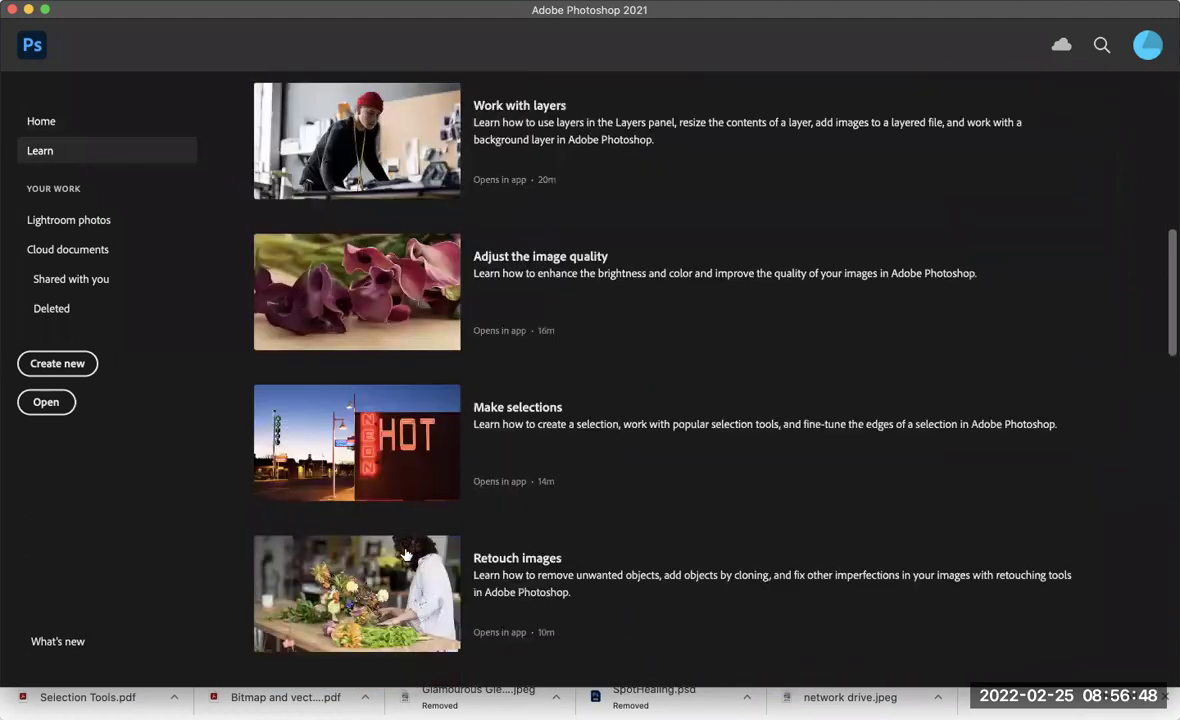
scroll(406, 553, "down", 5)
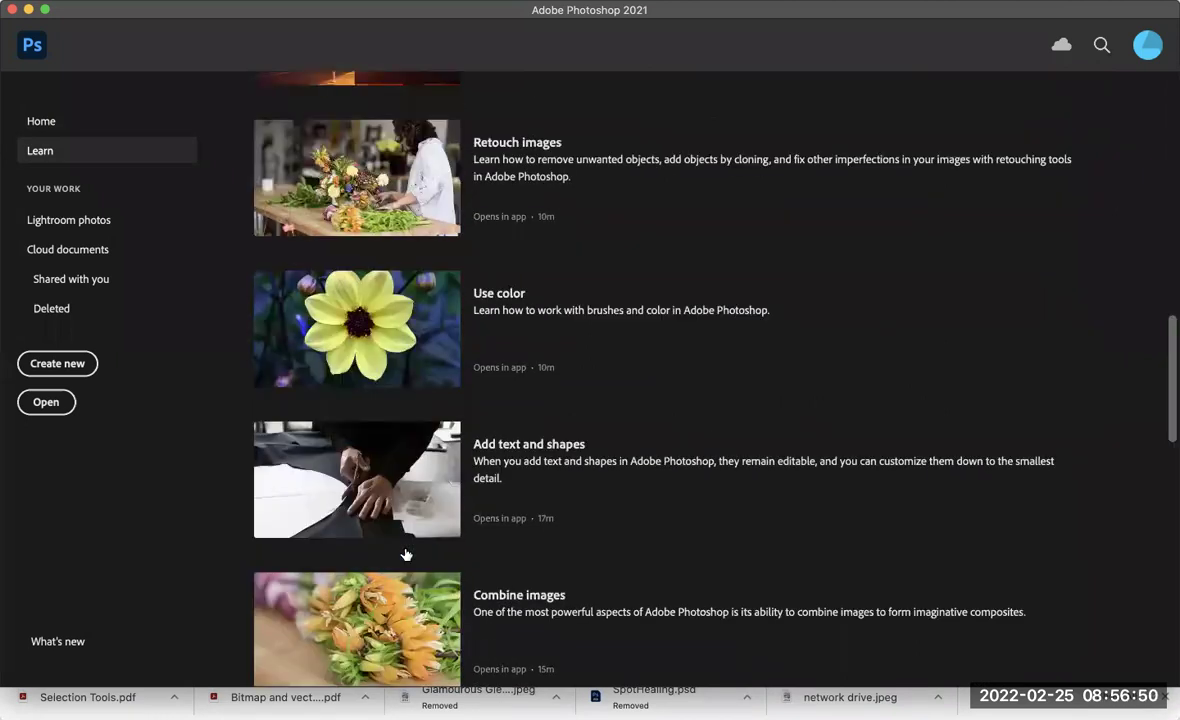
Browse the photo correction tutorials in the Learn section, including cropping, color cast, Levels and color intensity, and go back up the list.
scroll(406, 553, "down", 12)
scroll(406, 553, "down", 3)
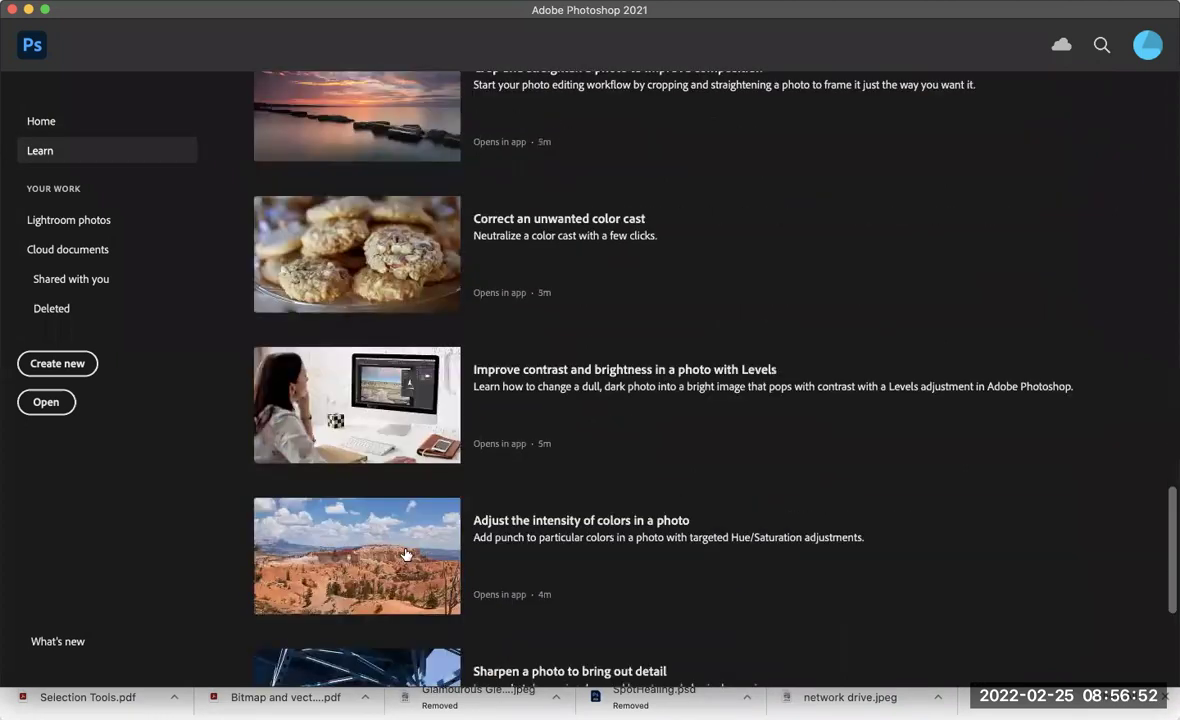
scroll(406, 553, "down", 2)
scroll(406, 553, "up", 4)
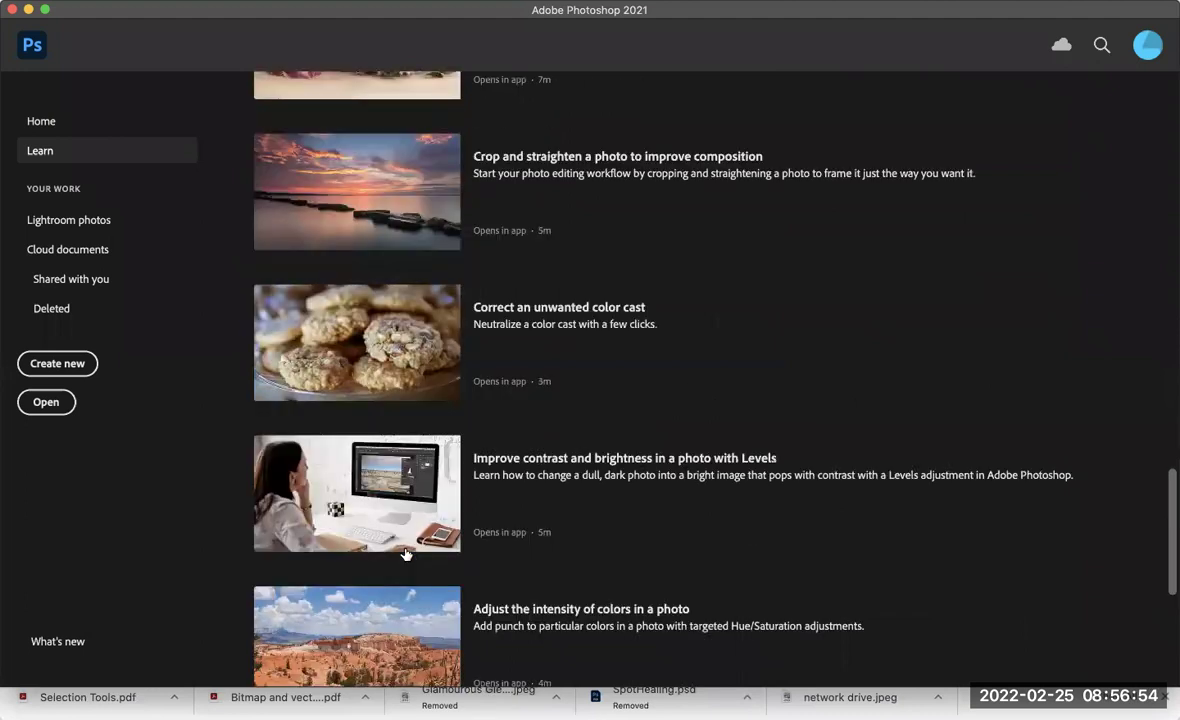
scroll(406, 553, "up", 6)
scroll(406, 553, "up", 8)
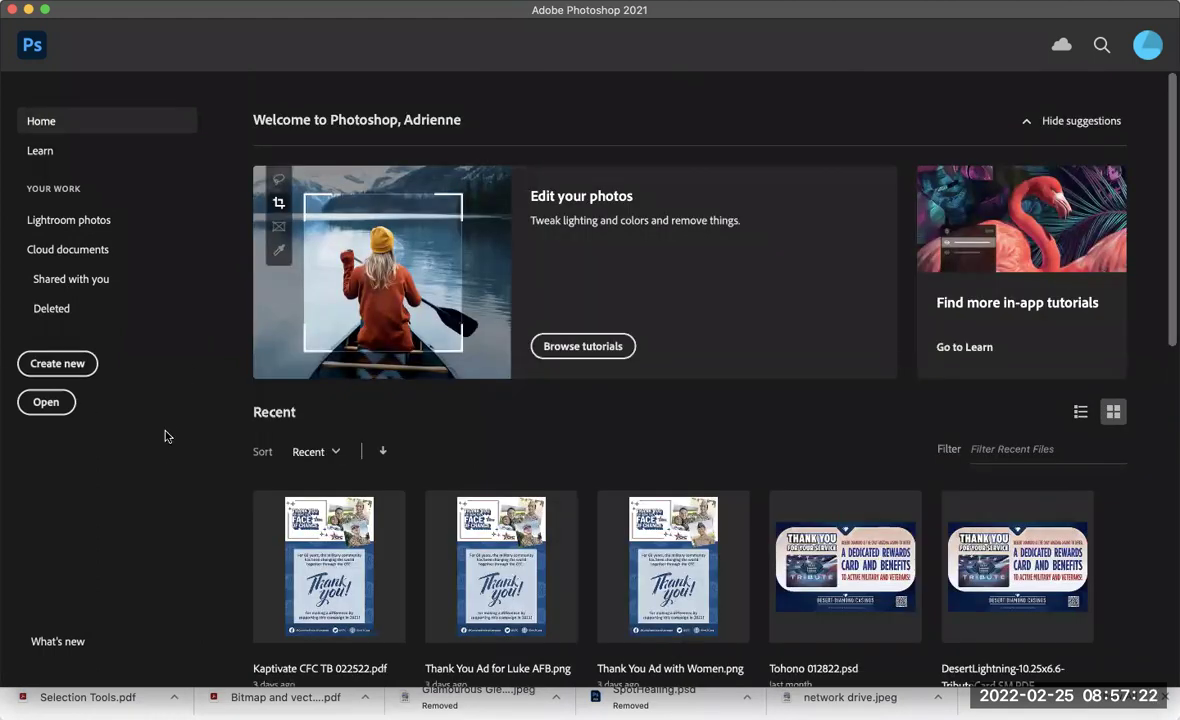
Start a new document and look through the Photo, Print, Art & Illustration, Web and Mobile presets.
left_click(69, 366)
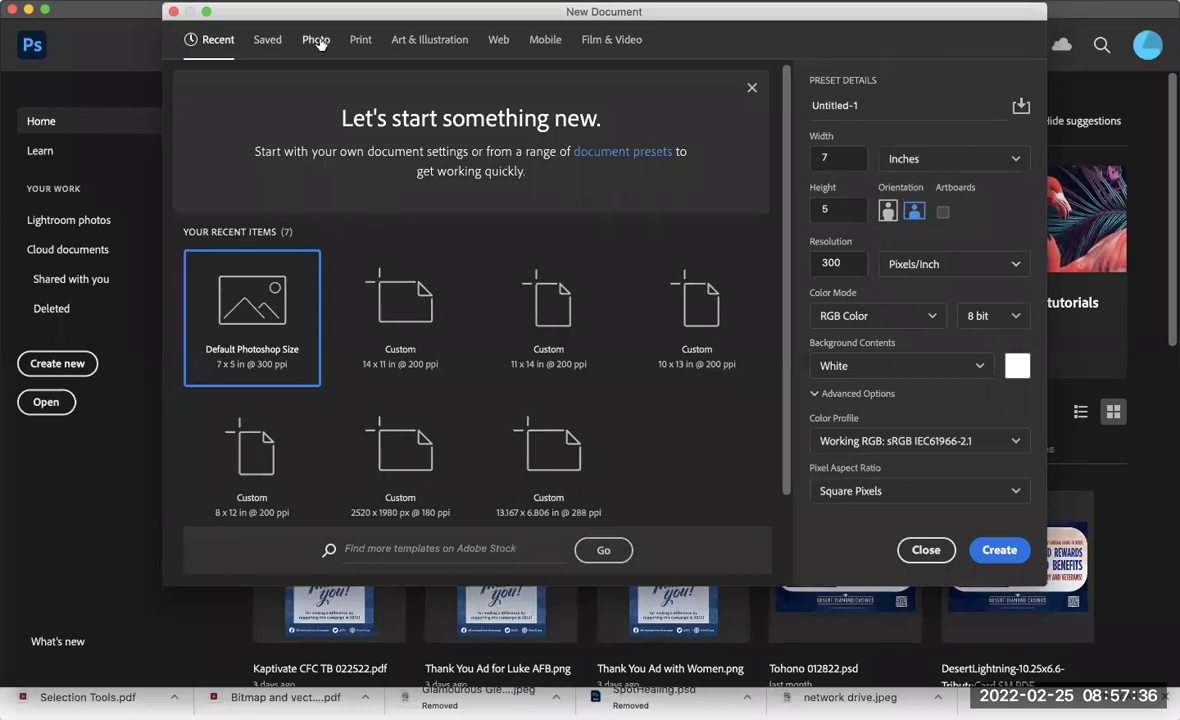
left_click(316, 40)
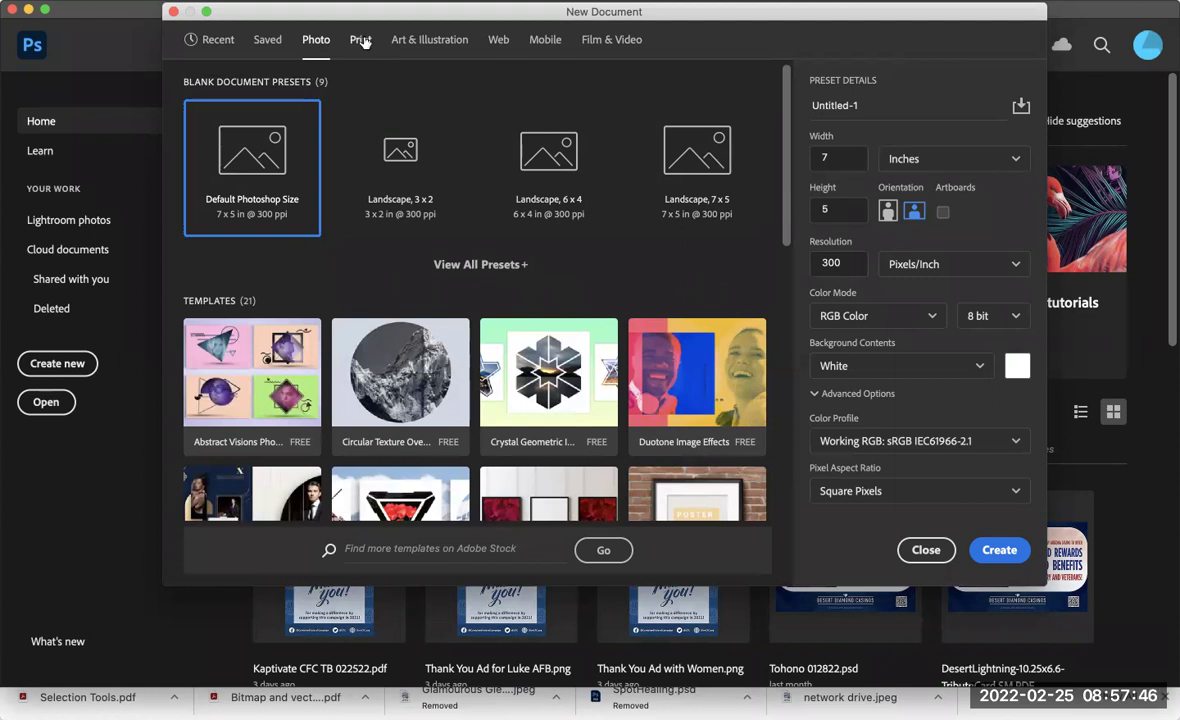
left_click(363, 41)
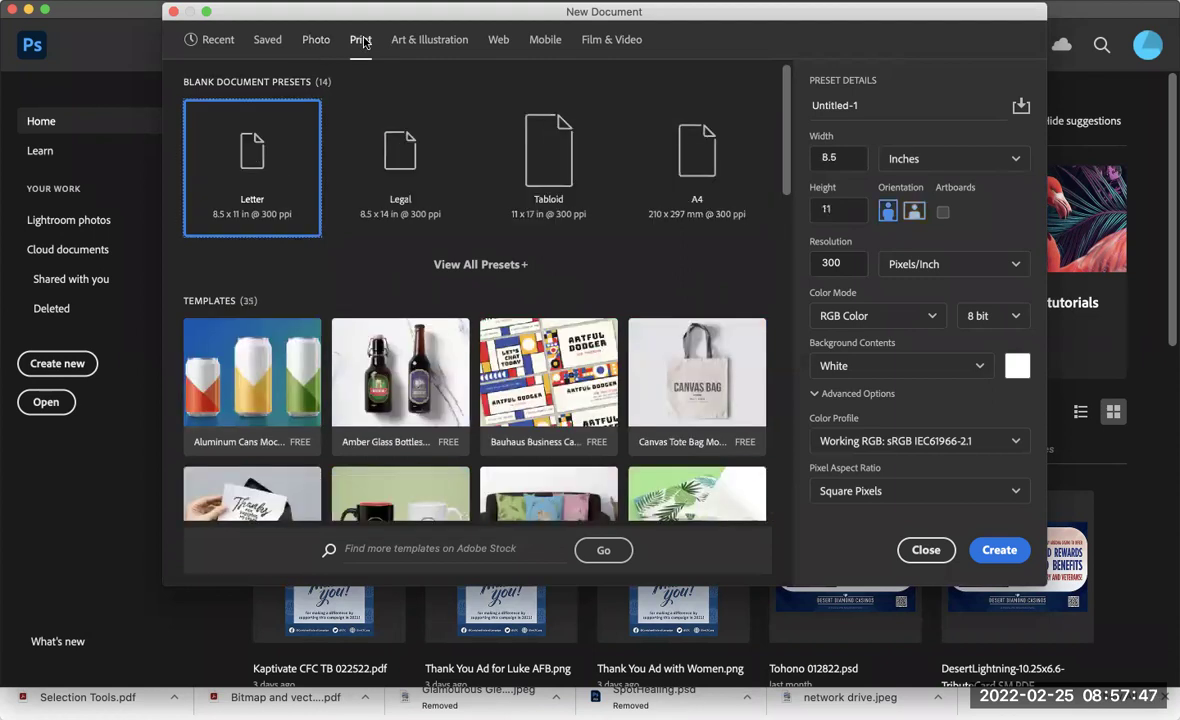
left_click(418, 38)
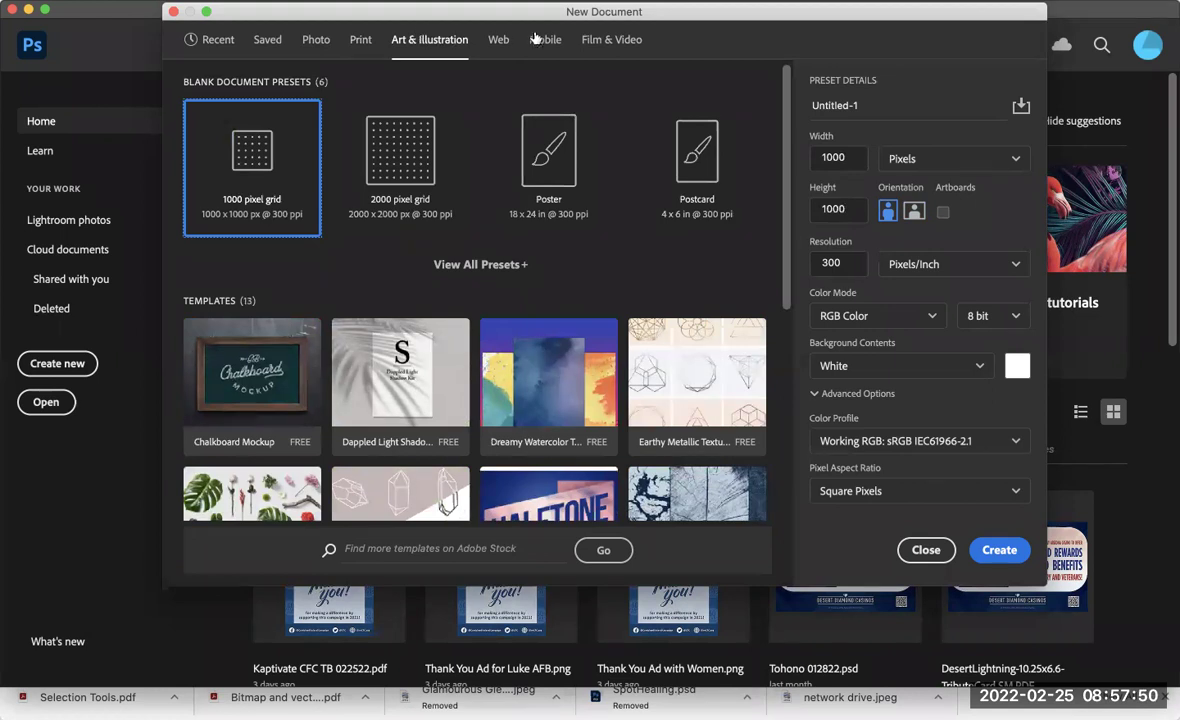
left_click(500, 41)
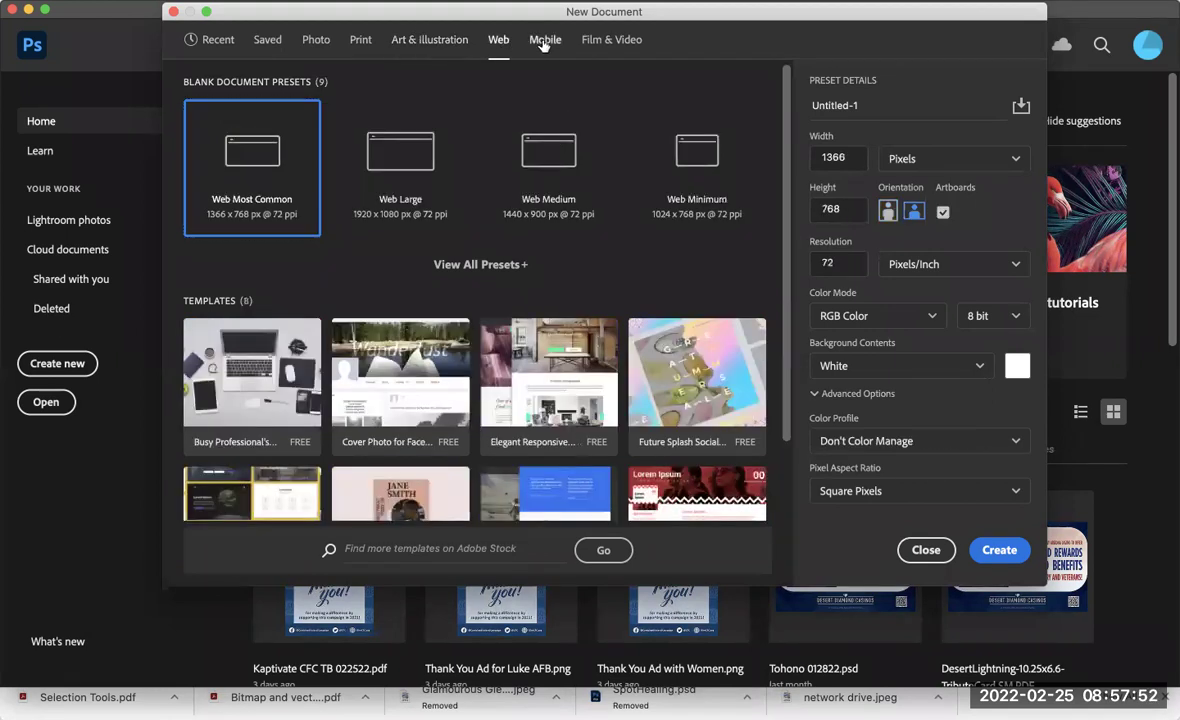
left_click(543, 44)
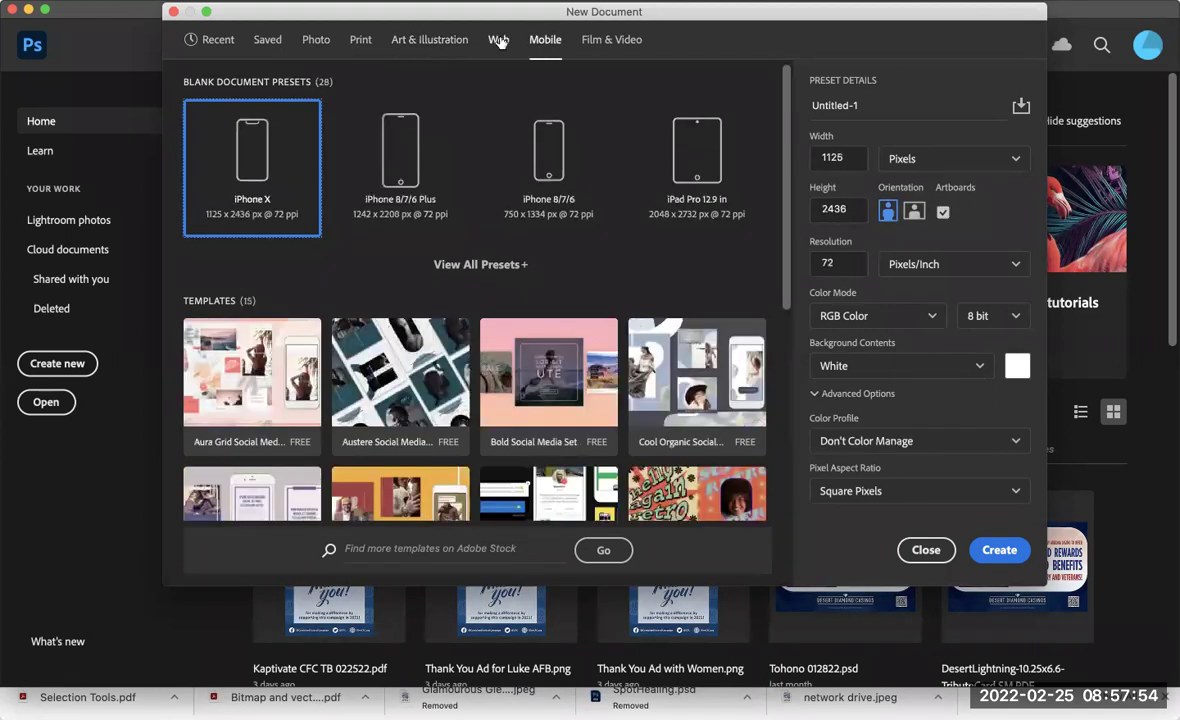
left_click(500, 40)
left_click(233, 144)
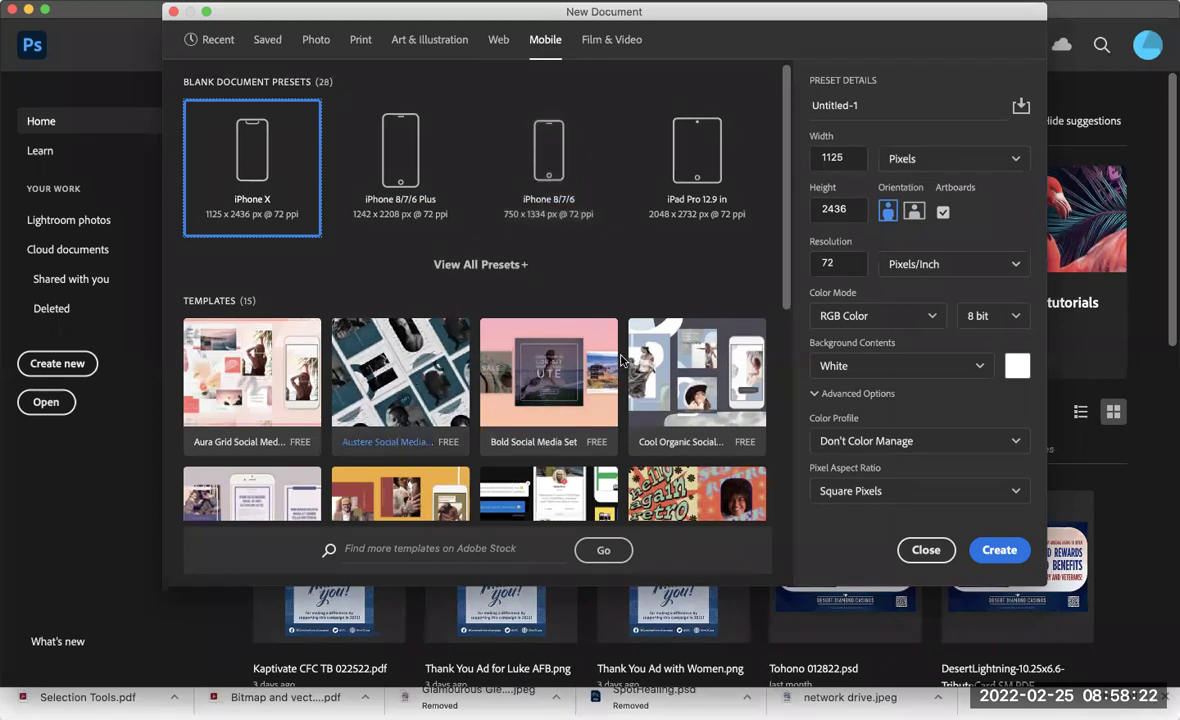
Browse the Photo category's templates to the end of the list and return to its blank document presets.
left_click(316, 39)
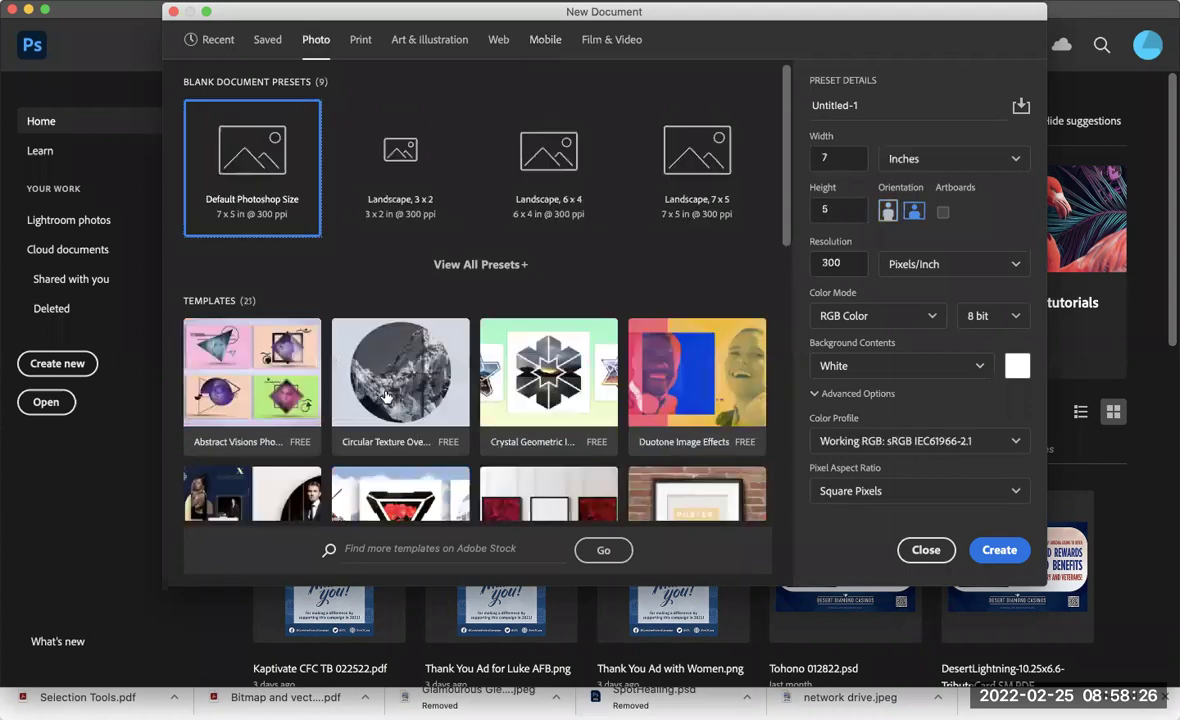
scroll(387, 397, "down", 5)
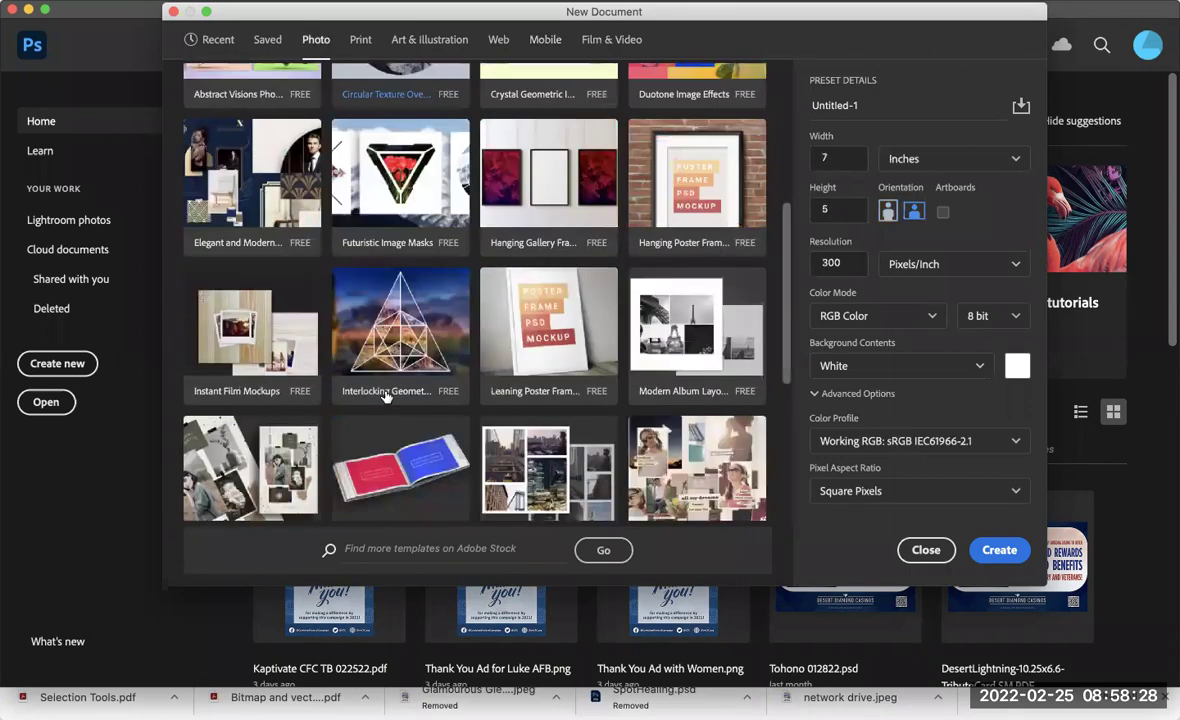
scroll(387, 397, "down", 2)
scroll(459, 428, "down", 2)
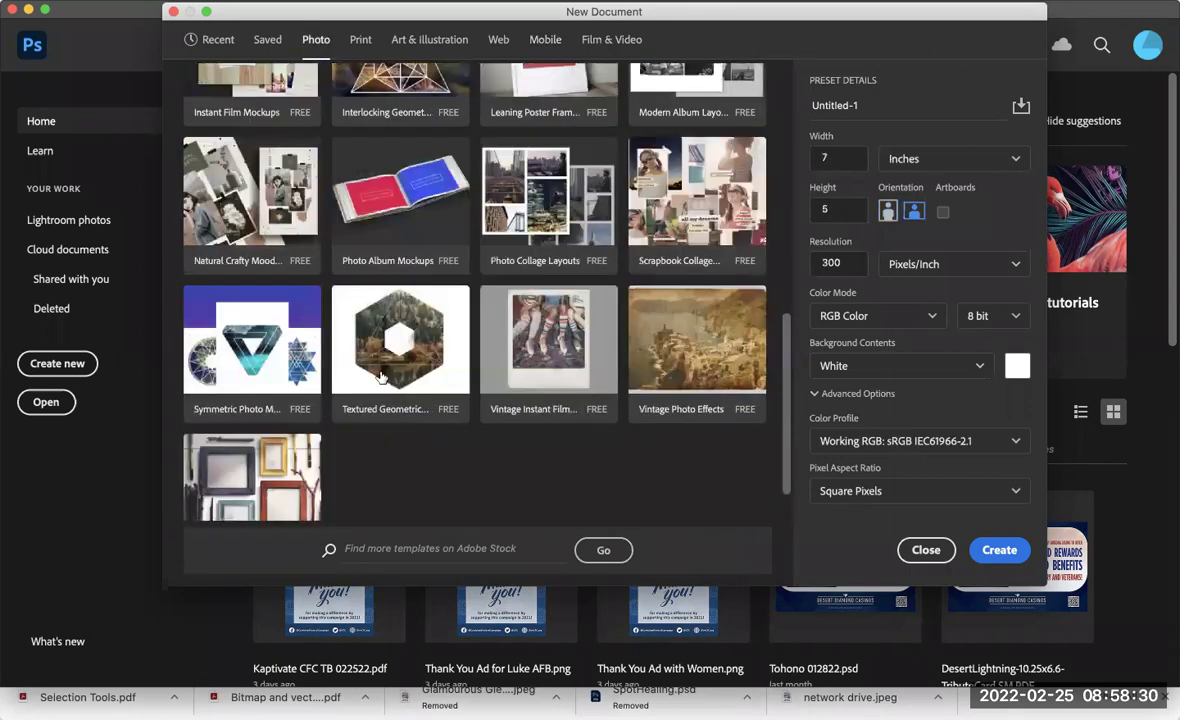
scroll(459, 428, "up", 10)
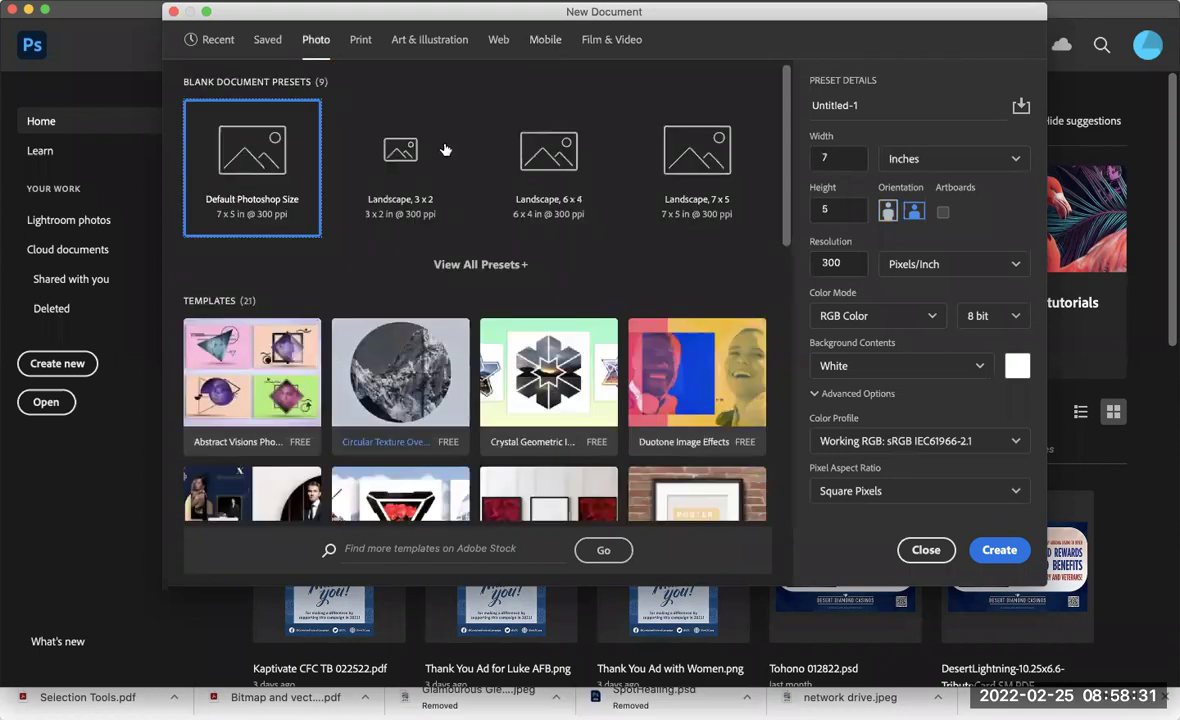
Compare the preset details of the Print, Art & Illustration, Web, Mobile, Film & Video and Photo categories.
left_click(359, 43)
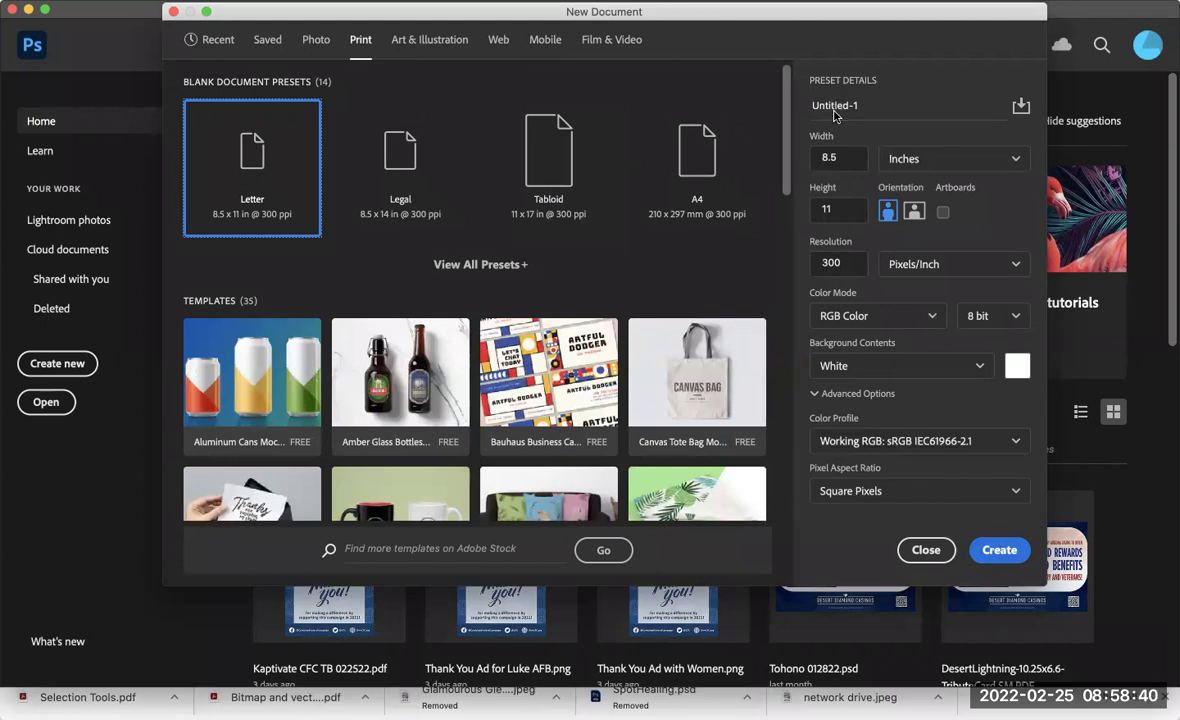
left_click(452, 40)
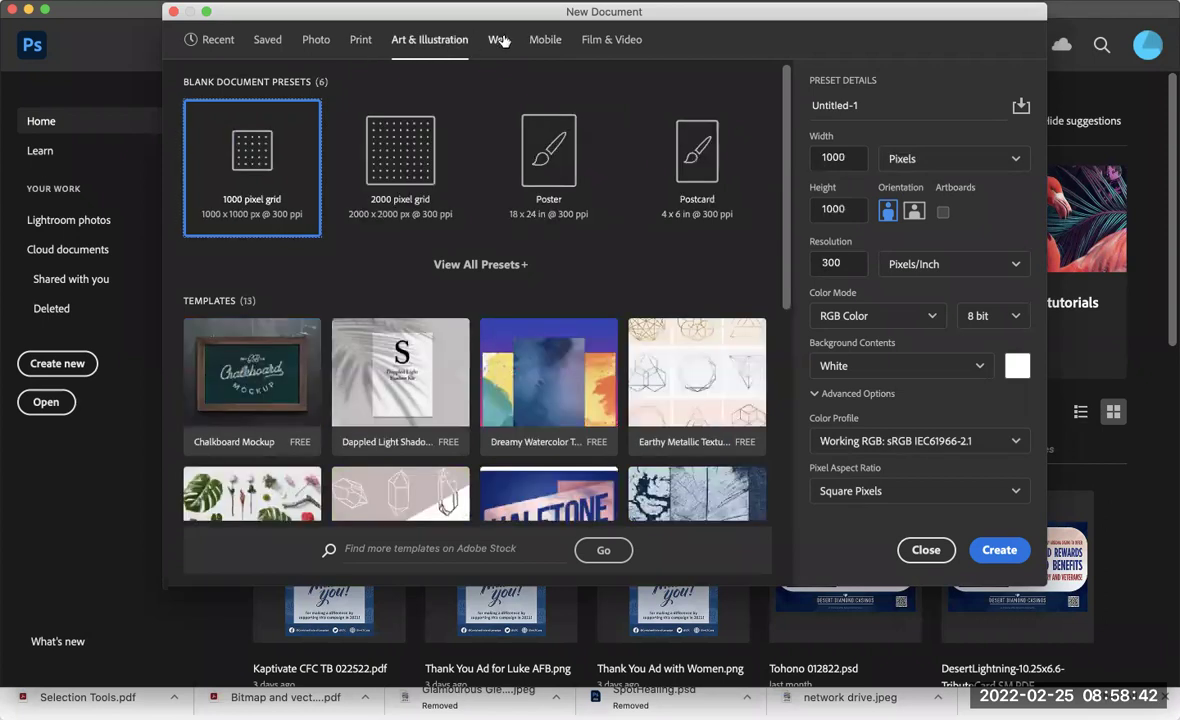
left_click(498, 40)
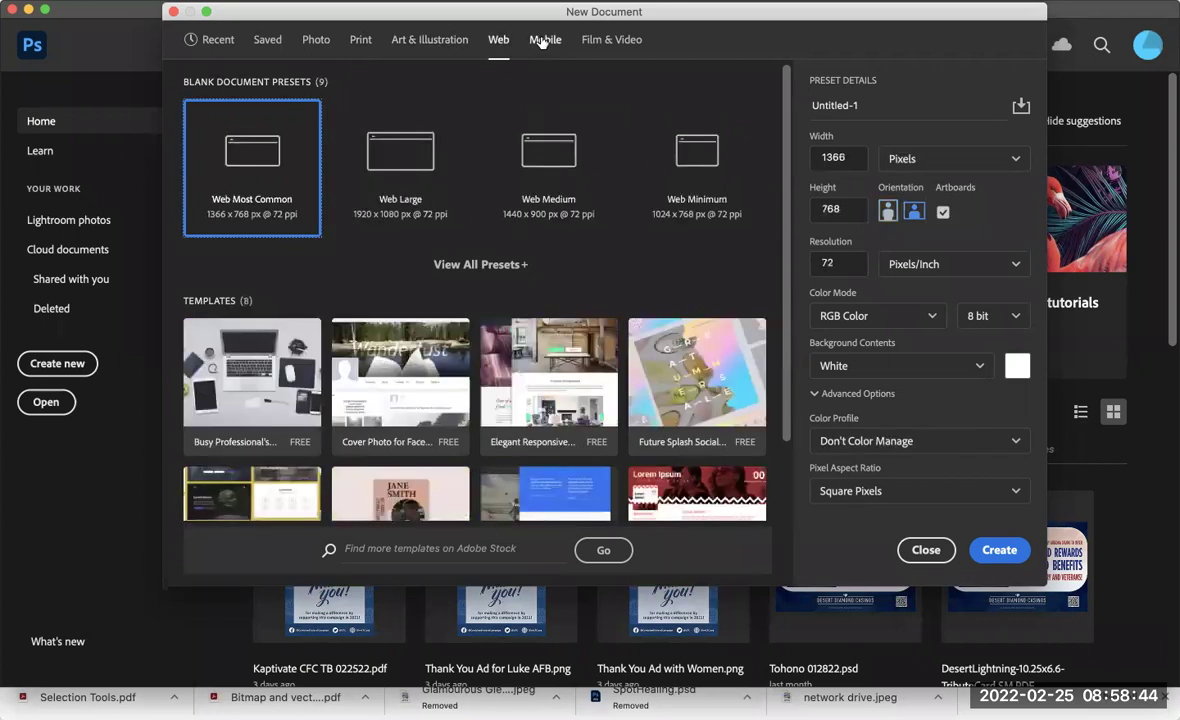
left_click(545, 40)
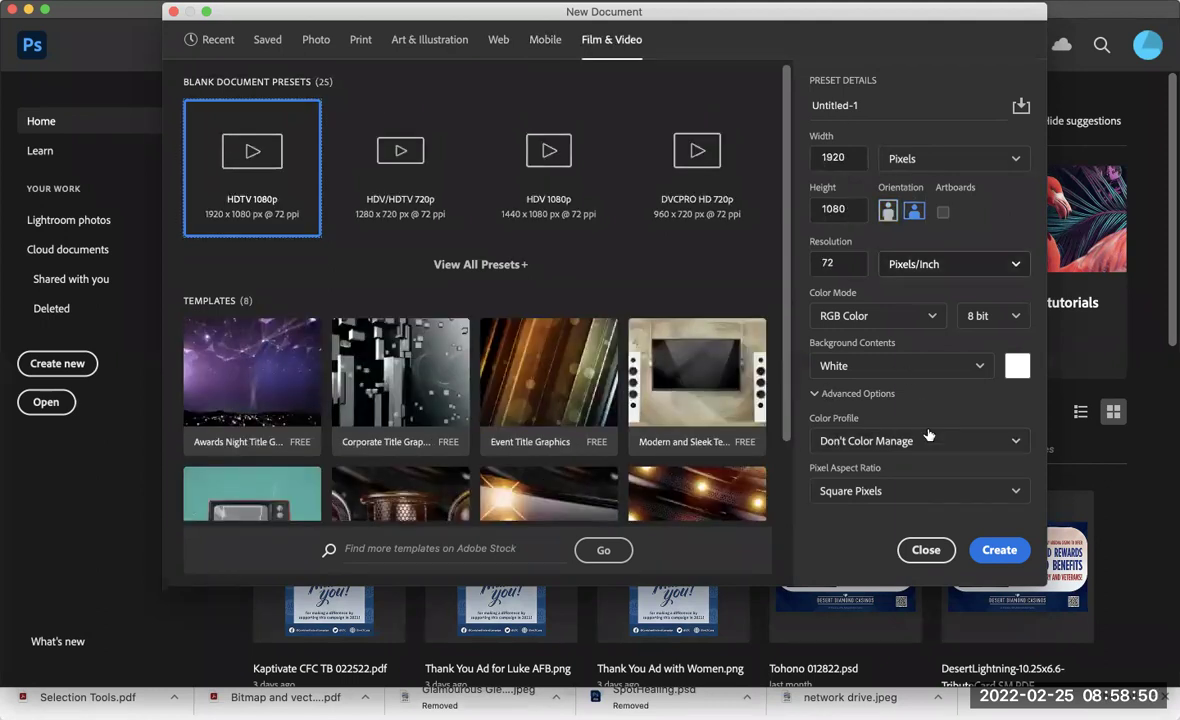
left_click(362, 41)
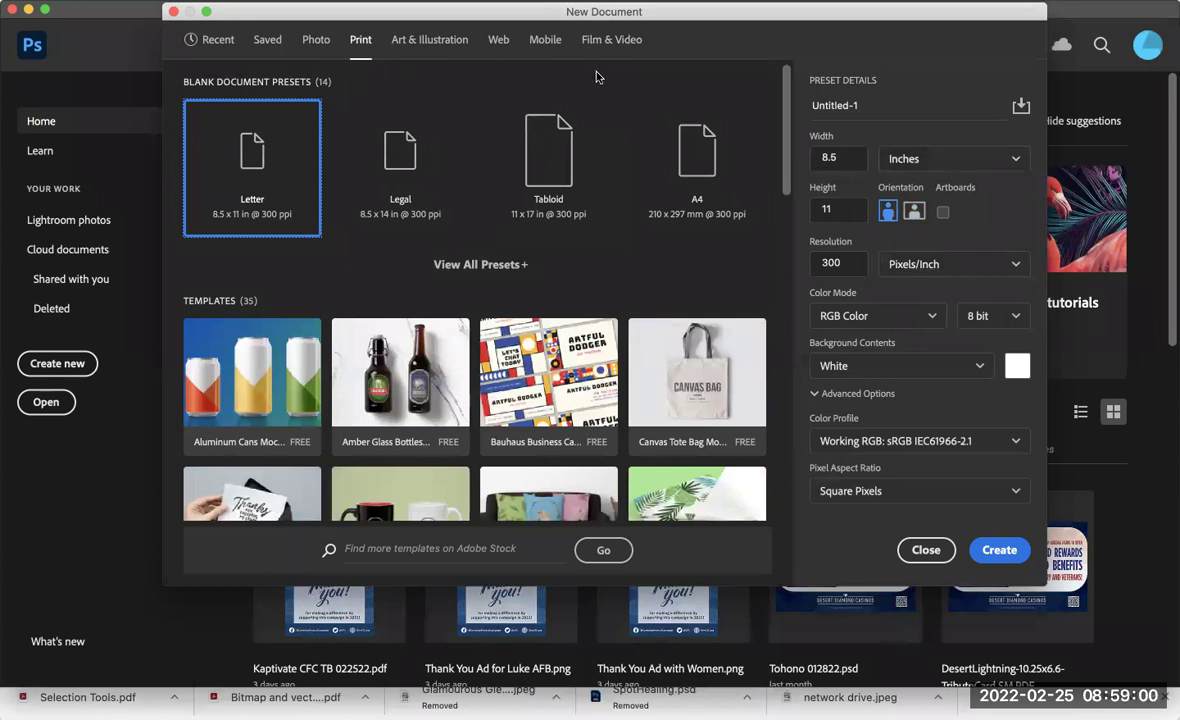
left_click(316, 40)
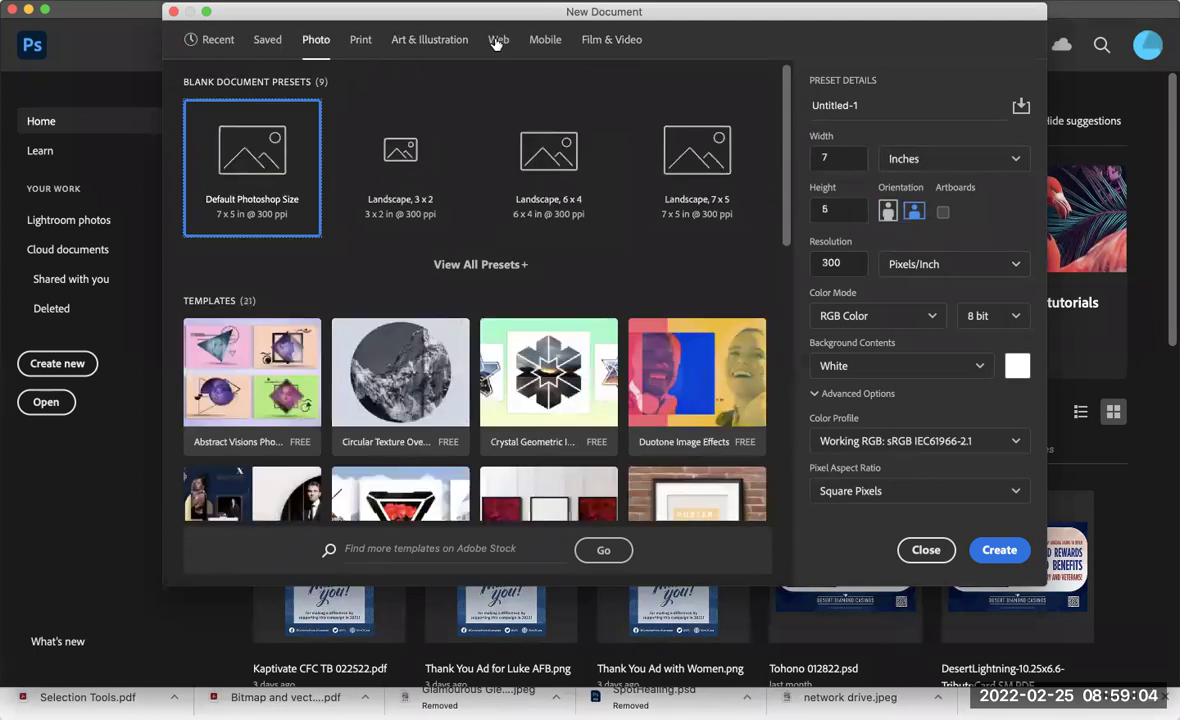
left_click(498, 41)
left_click(535, 44)
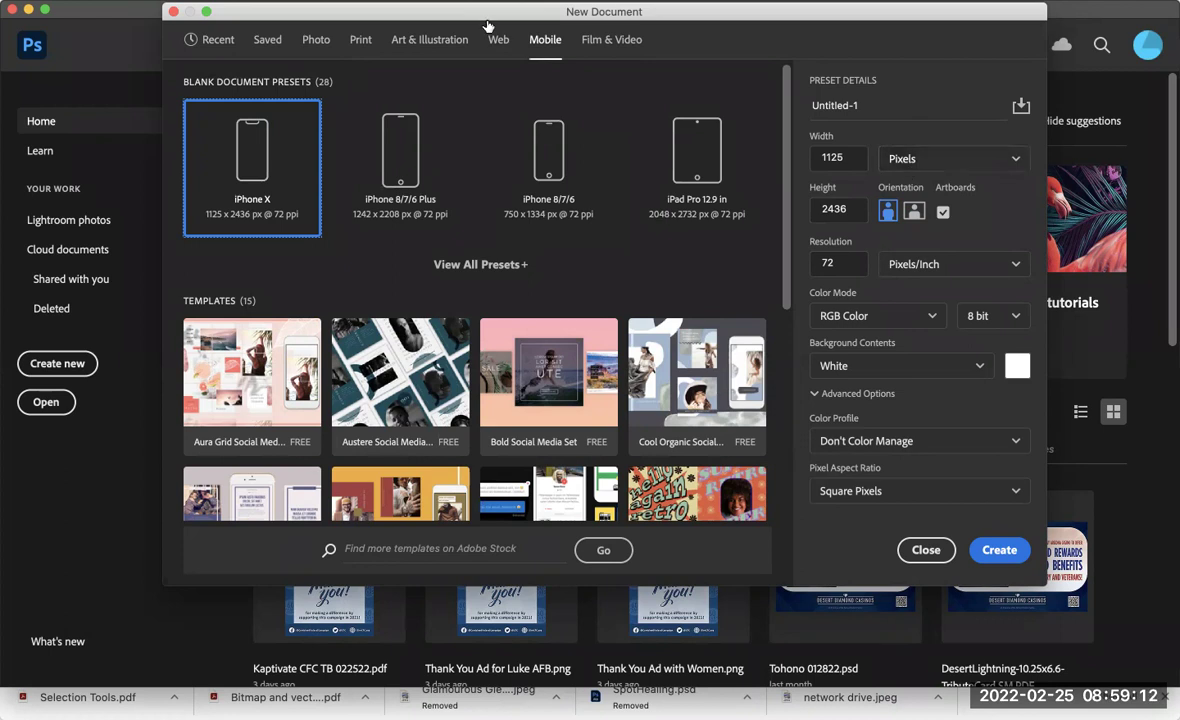
Pick the Print category's Letter preset, view its size in pixels and return the units to inches.
left_click(361, 45)
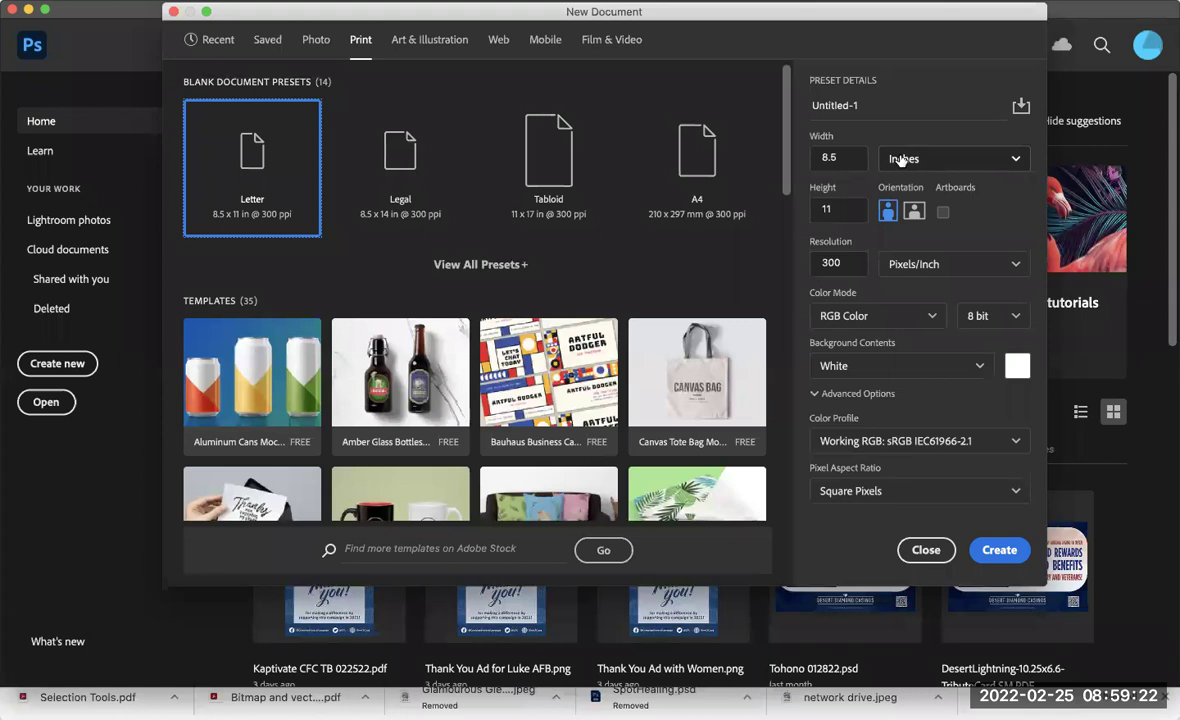
left_click(957, 160)
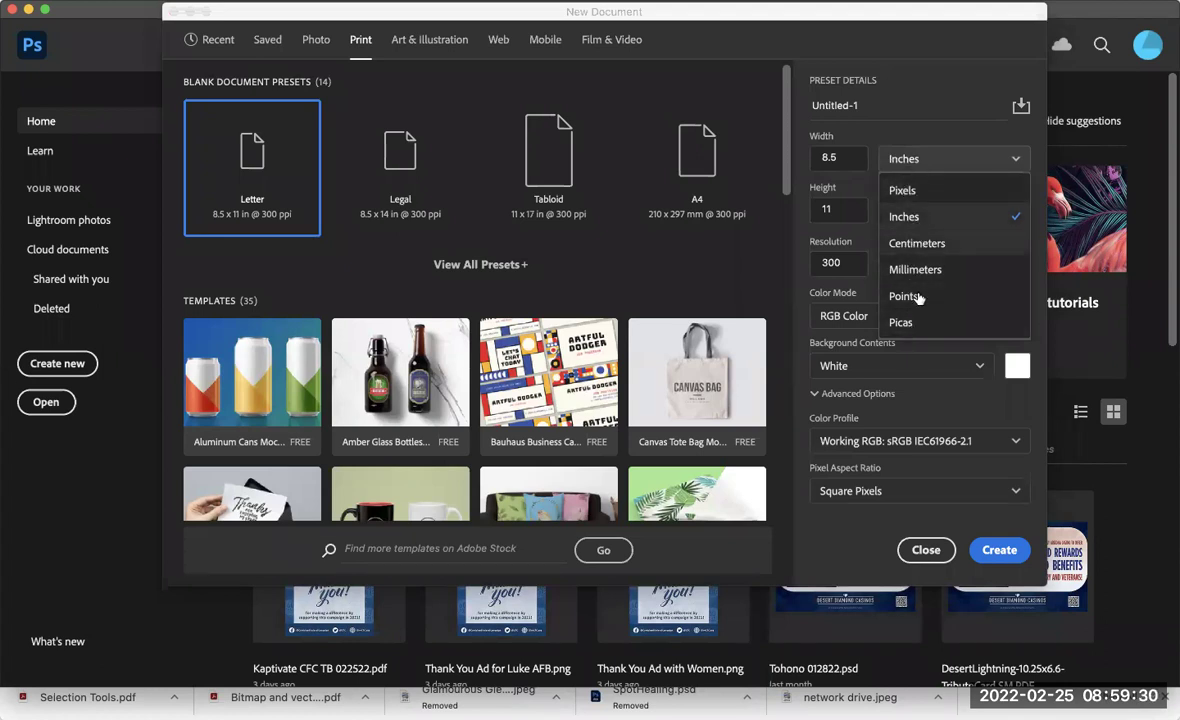
left_click(902, 190)
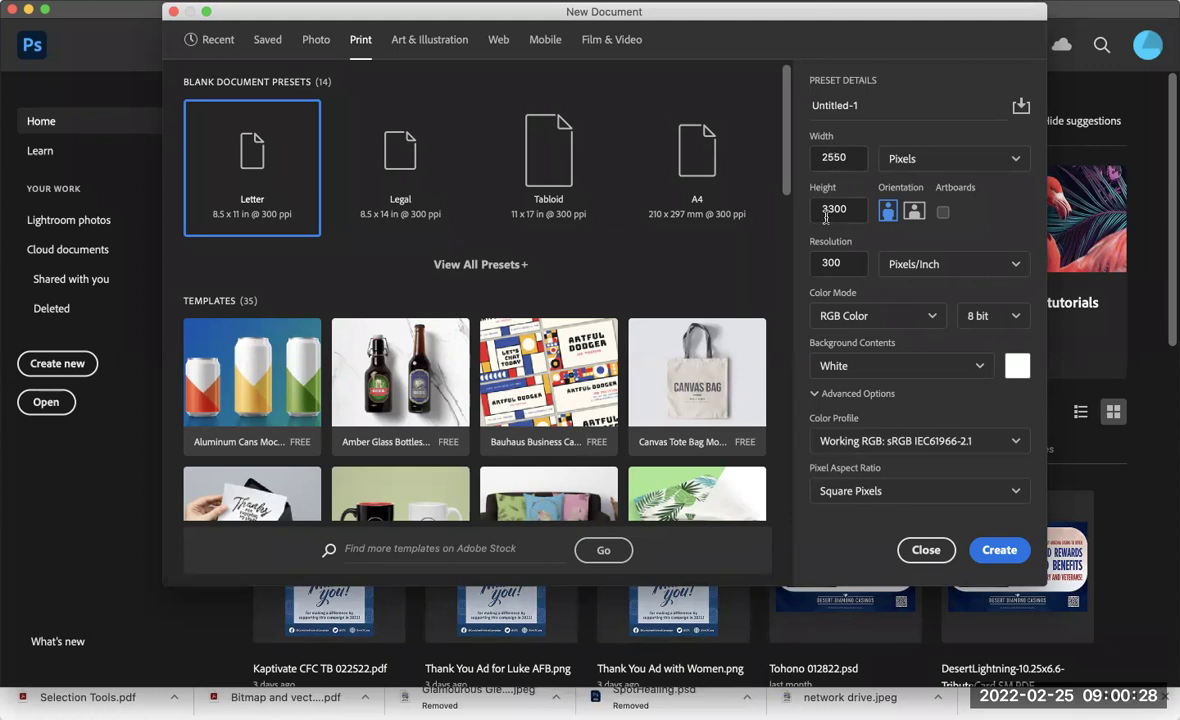
left_click(929, 157)
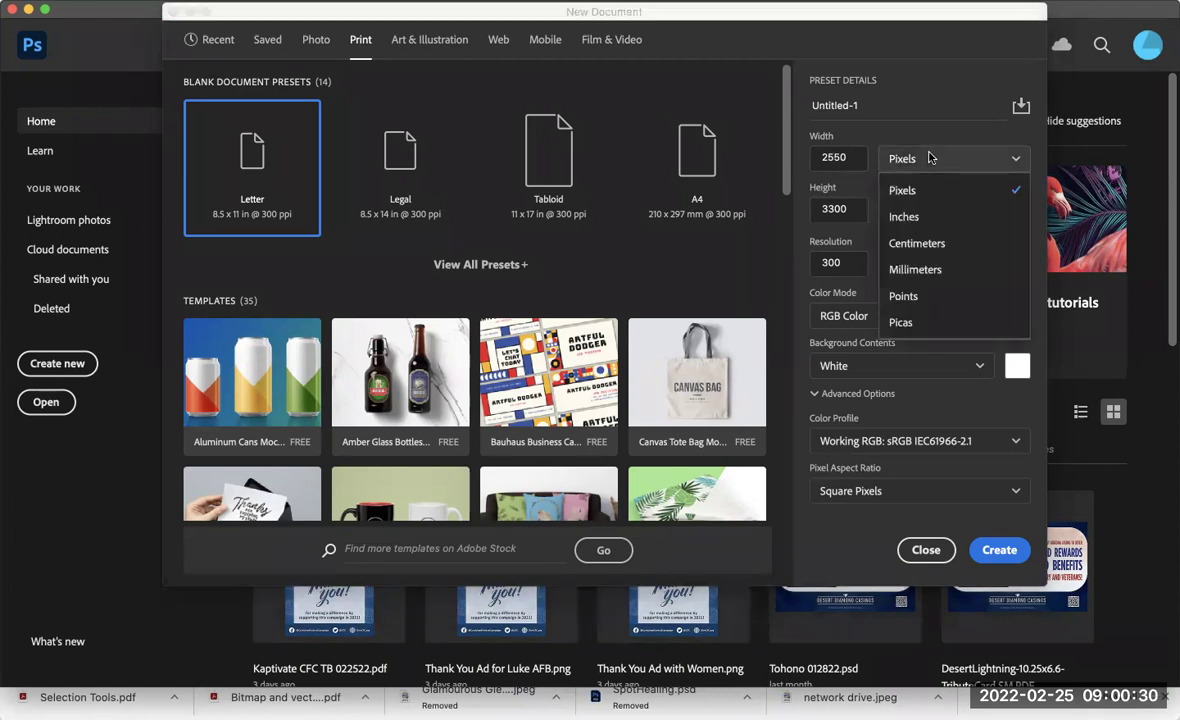
left_click(906, 216)
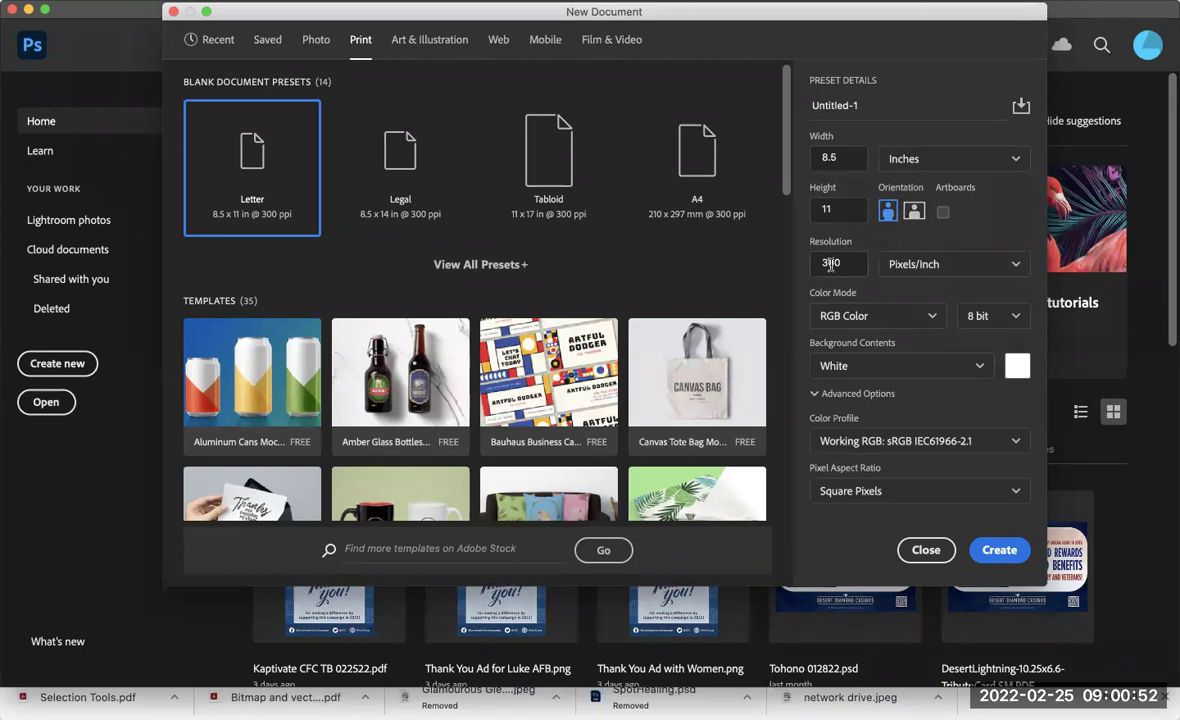
Keep the color mode as RGB Color and set the color profile to Apple RGB.
left_click(855, 316)
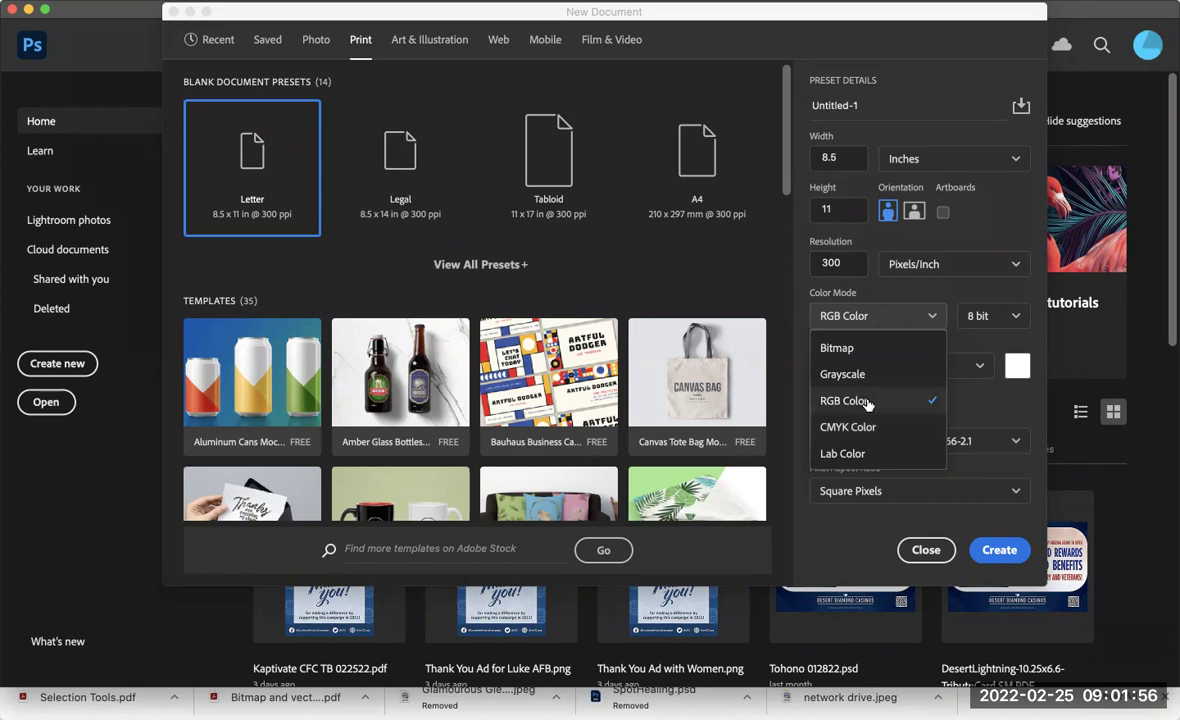
left_click(866, 401)
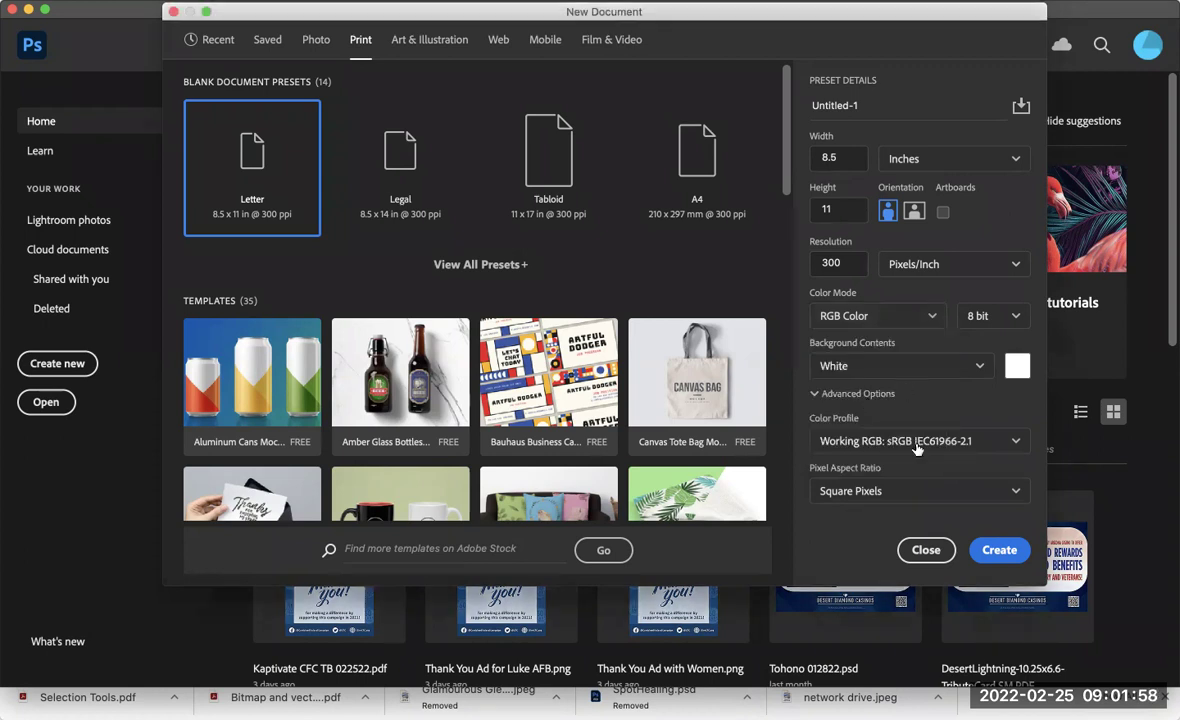
left_click(851, 443)
left_click(851, 433)
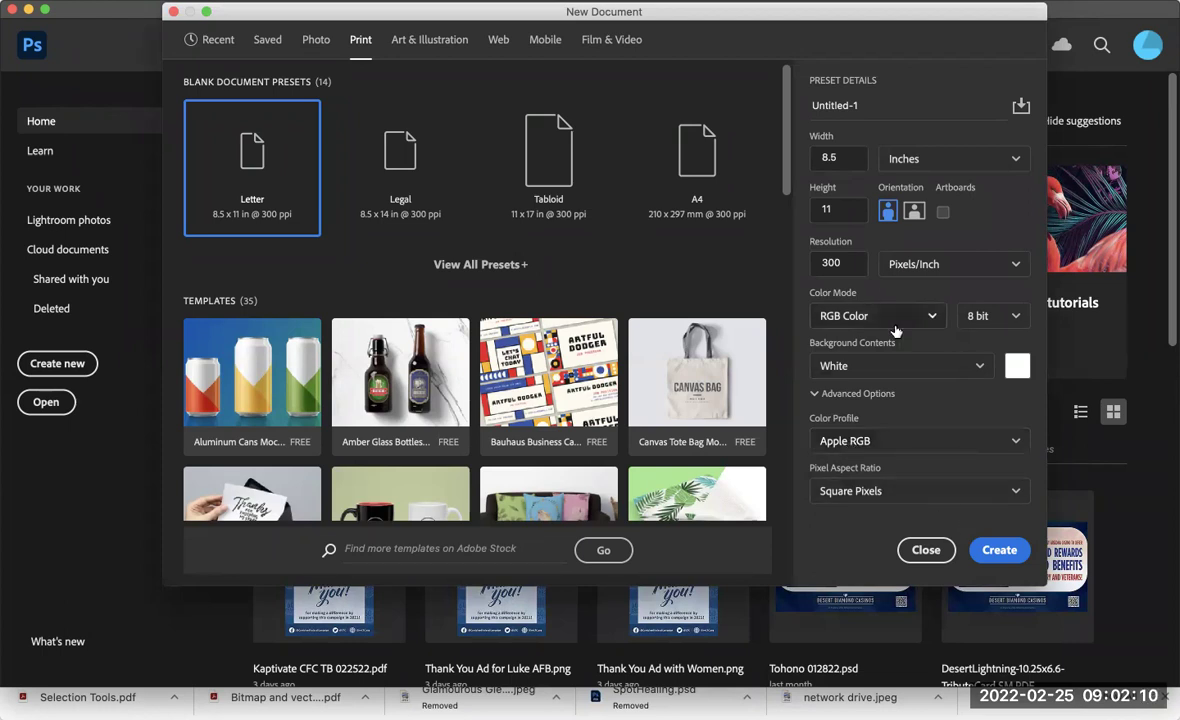
Review the background contents options, keep White and create the document.
left_click(877, 367)
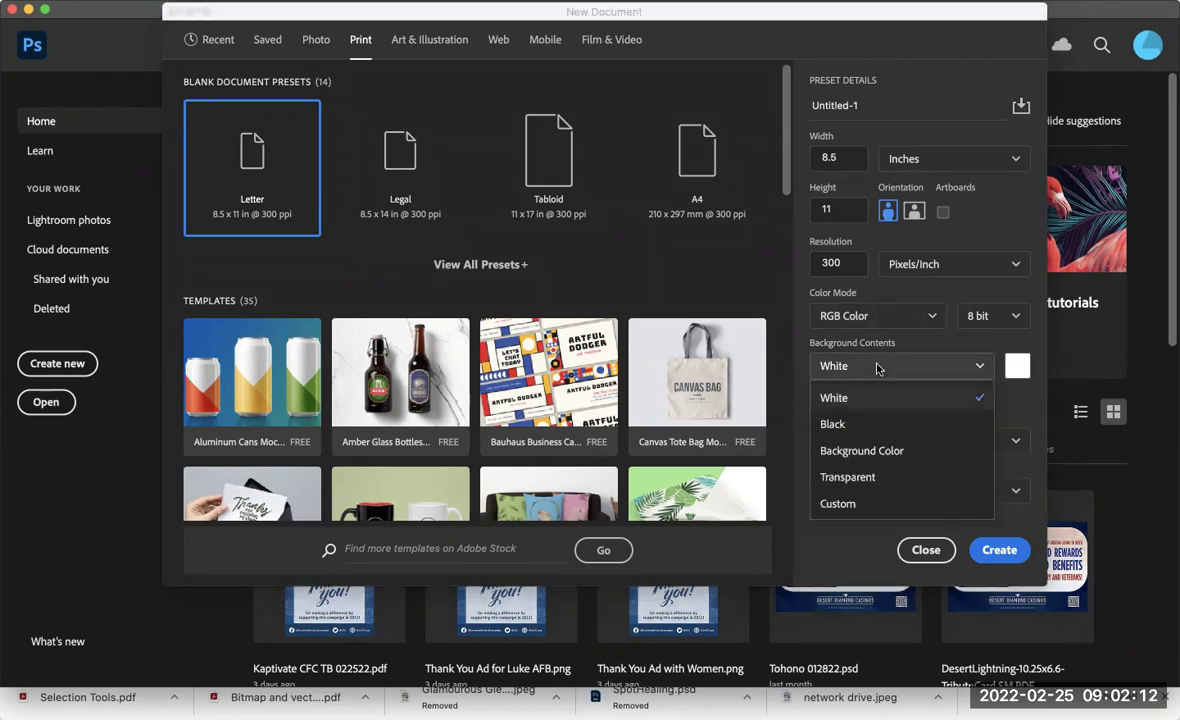
left_click(877, 367)
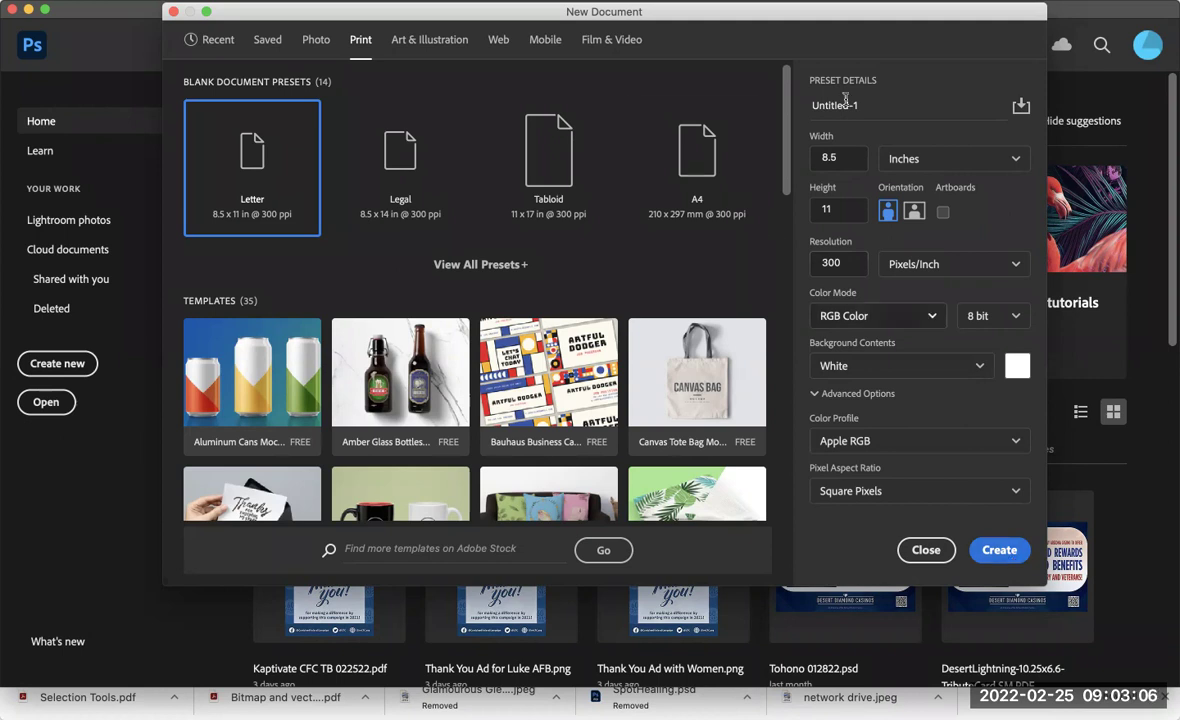
left_click(999, 551)
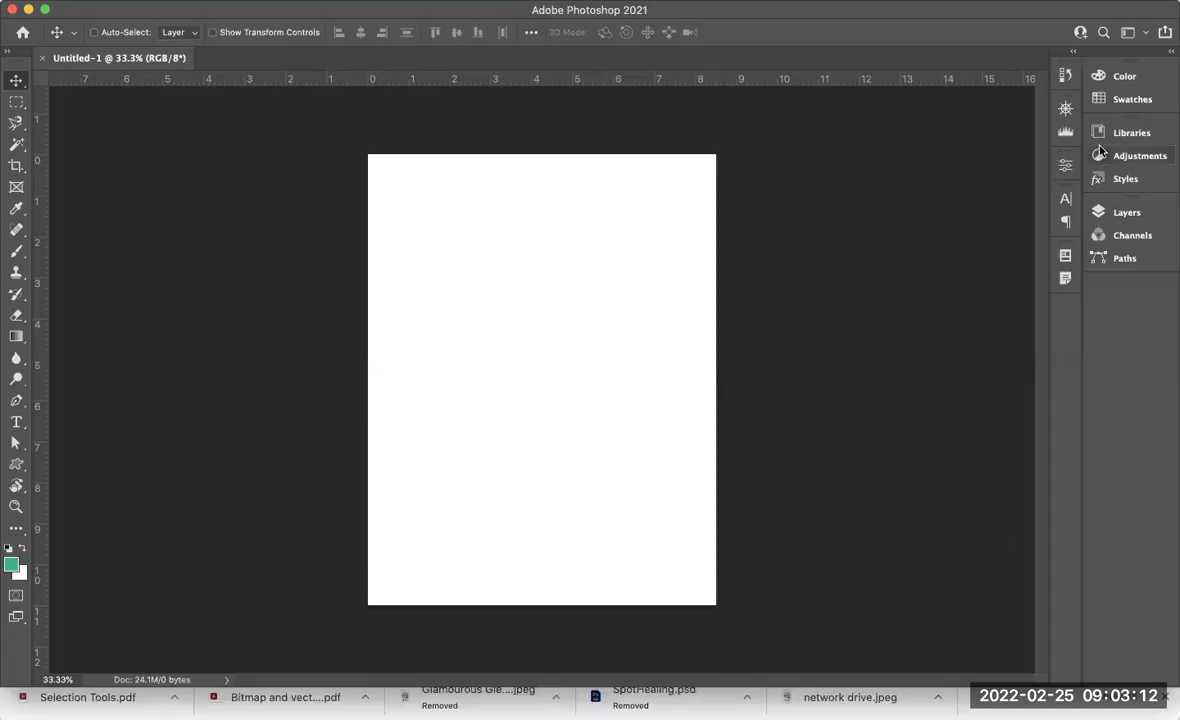
Reset the Essentials workspace to its default panel layout.
left_click(1143, 33)
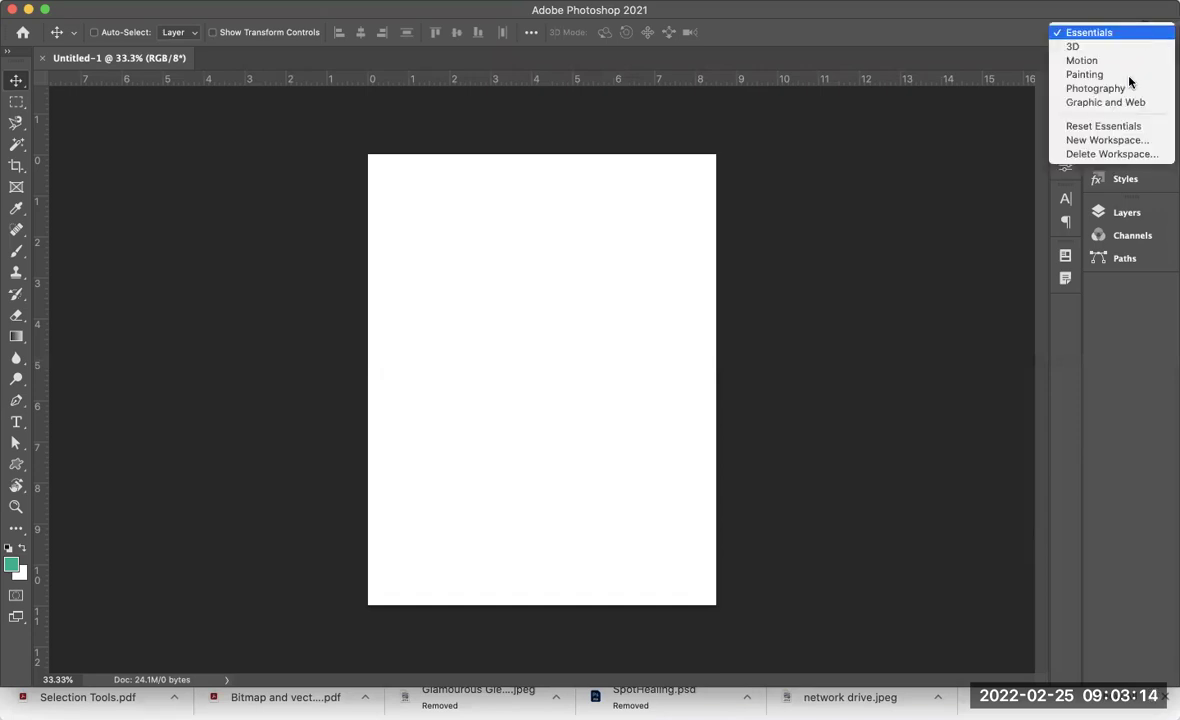
left_click(1123, 128)
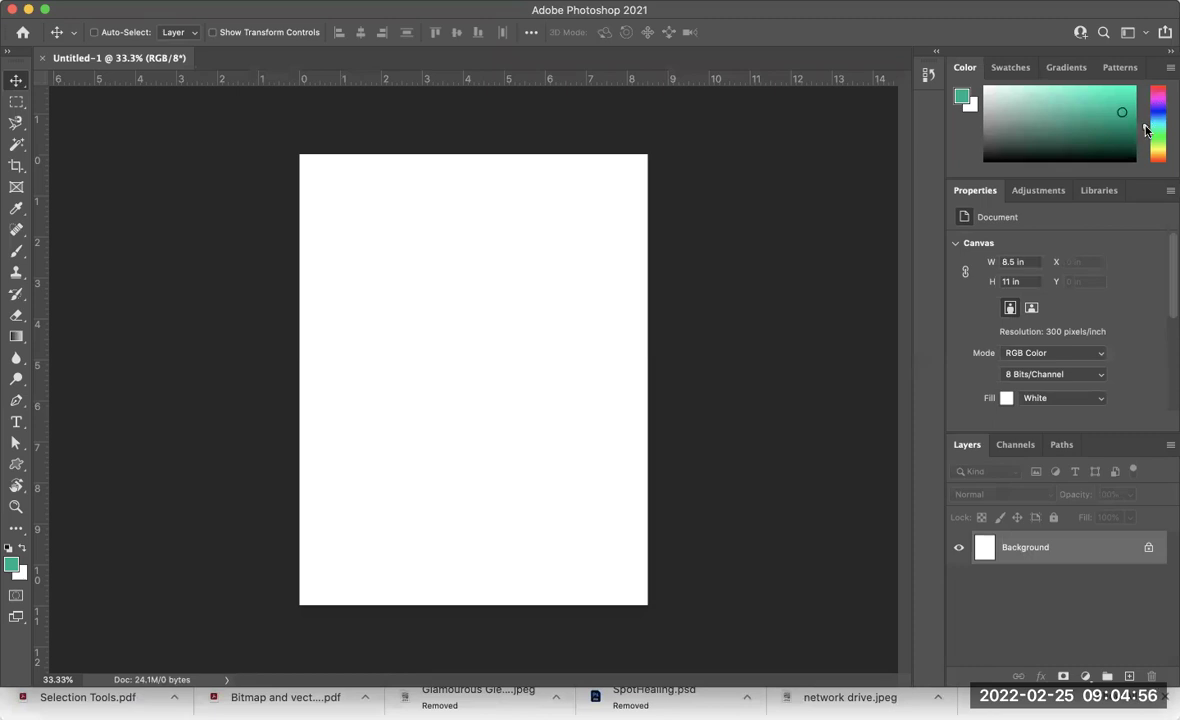
Shift the foreground color's hue to blue and expand the RGB and CMYK swatch groups.
mouse_move(1152, 113)
left_mouse_down()
mouse_move(1150, 92)
mouse_move(1157, 159)
mouse_move(1153, 113)
left_mouse_up()
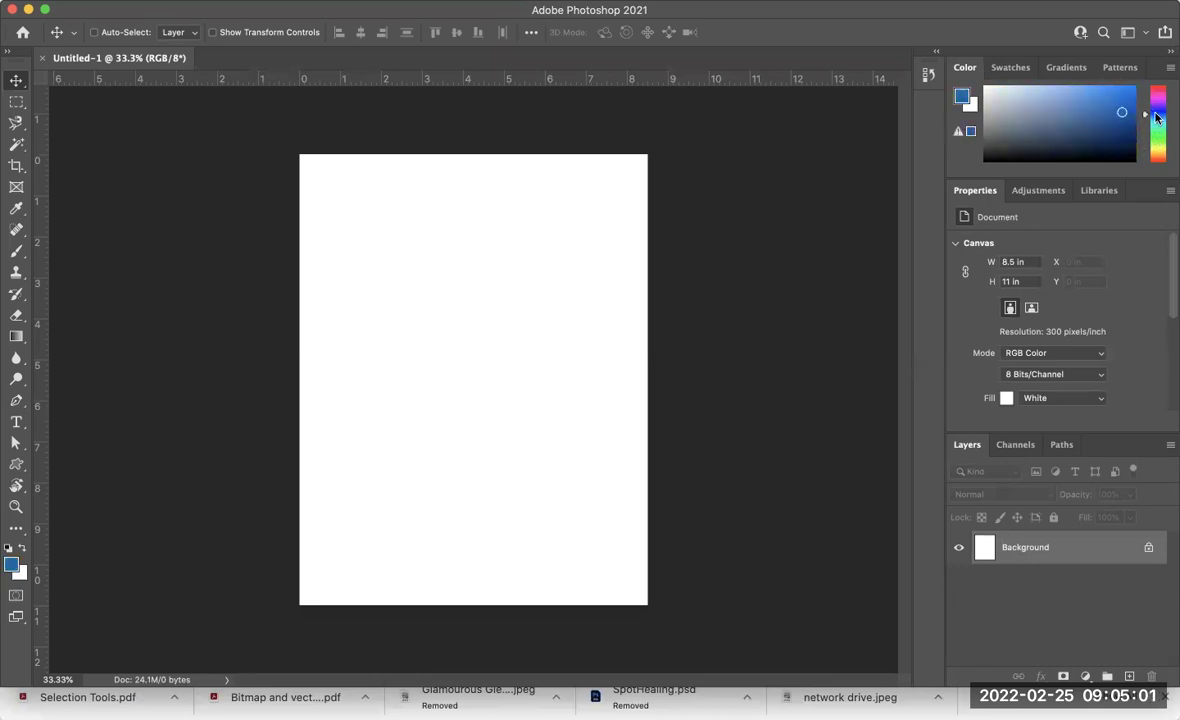
left_click(1008, 69)
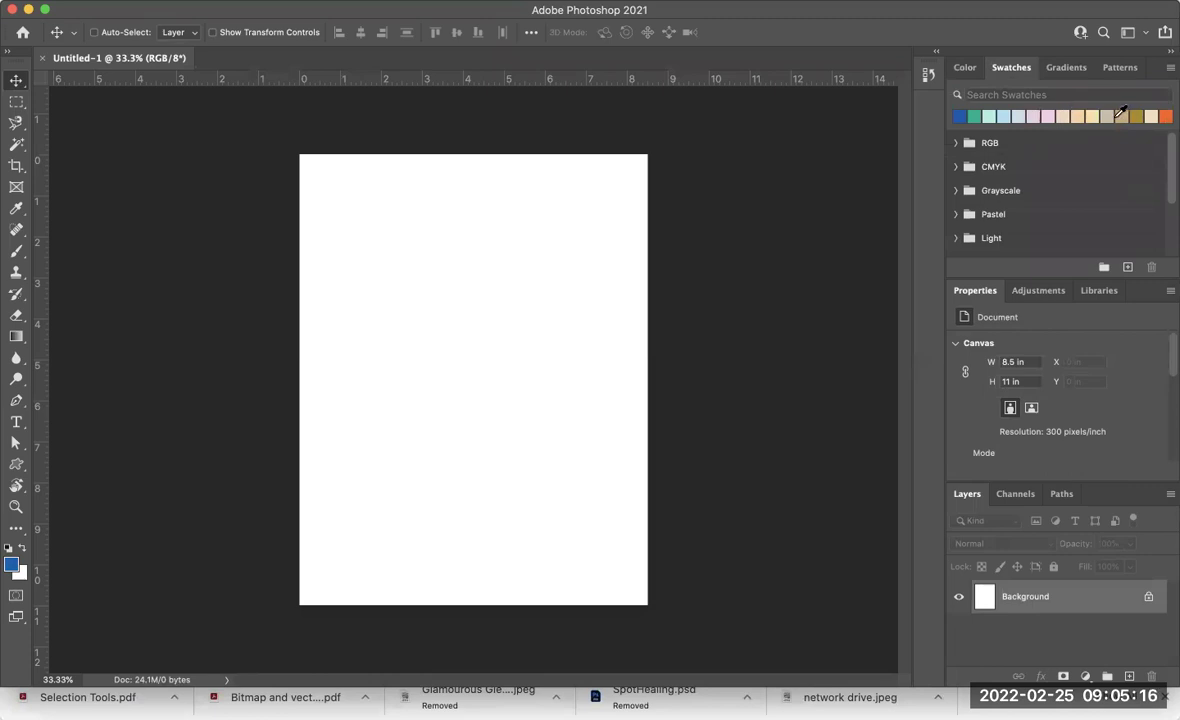
left_click(956, 144)
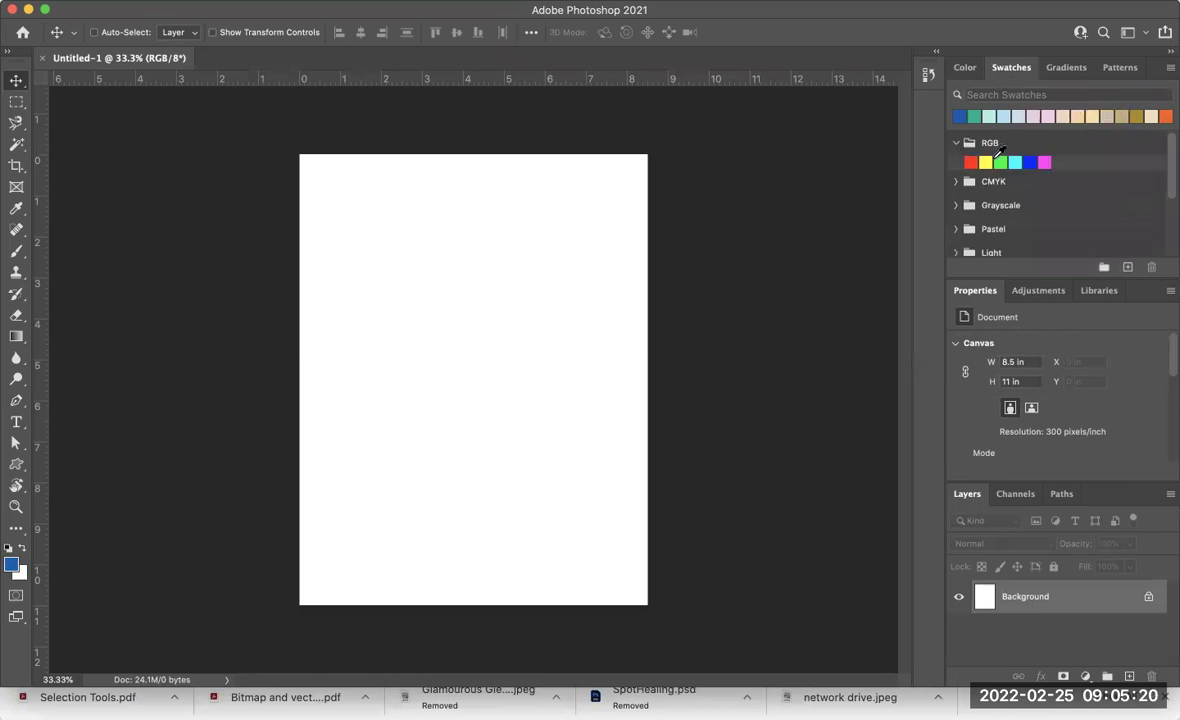
left_click(956, 182)
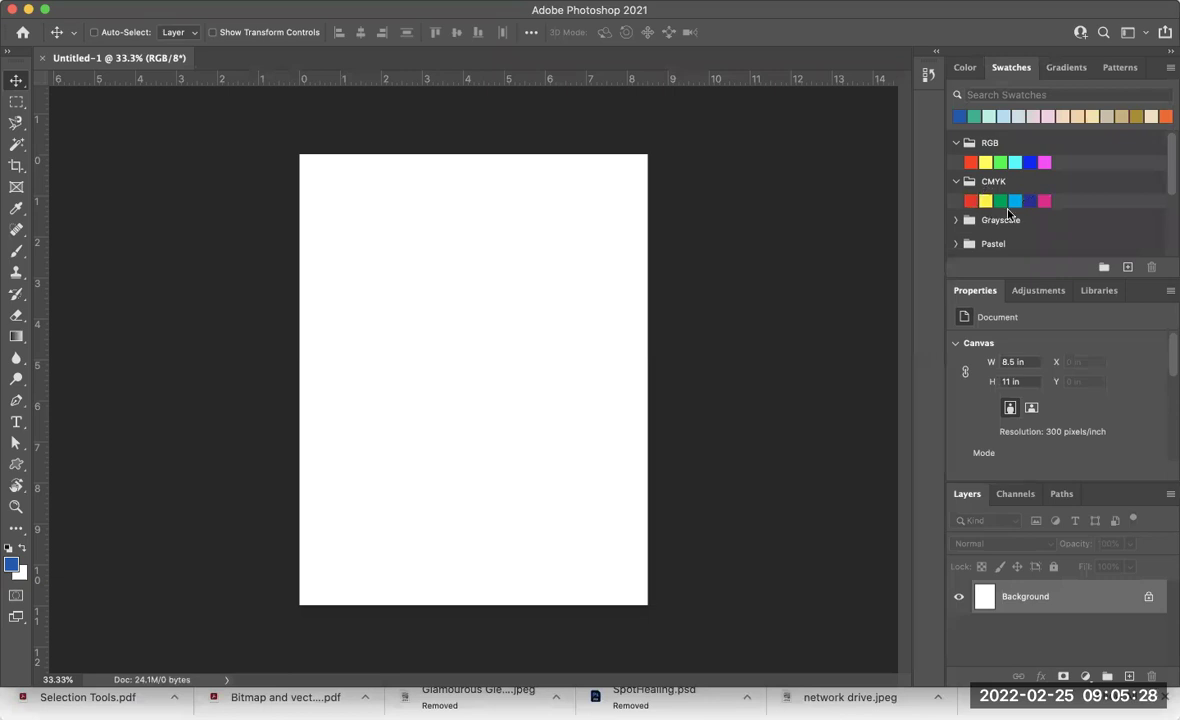
Expand the Grayscale and Pastel swatch groups and look through the remaining swatch groups.
left_click(955, 220)
scroll(985, 212, "down", 3)
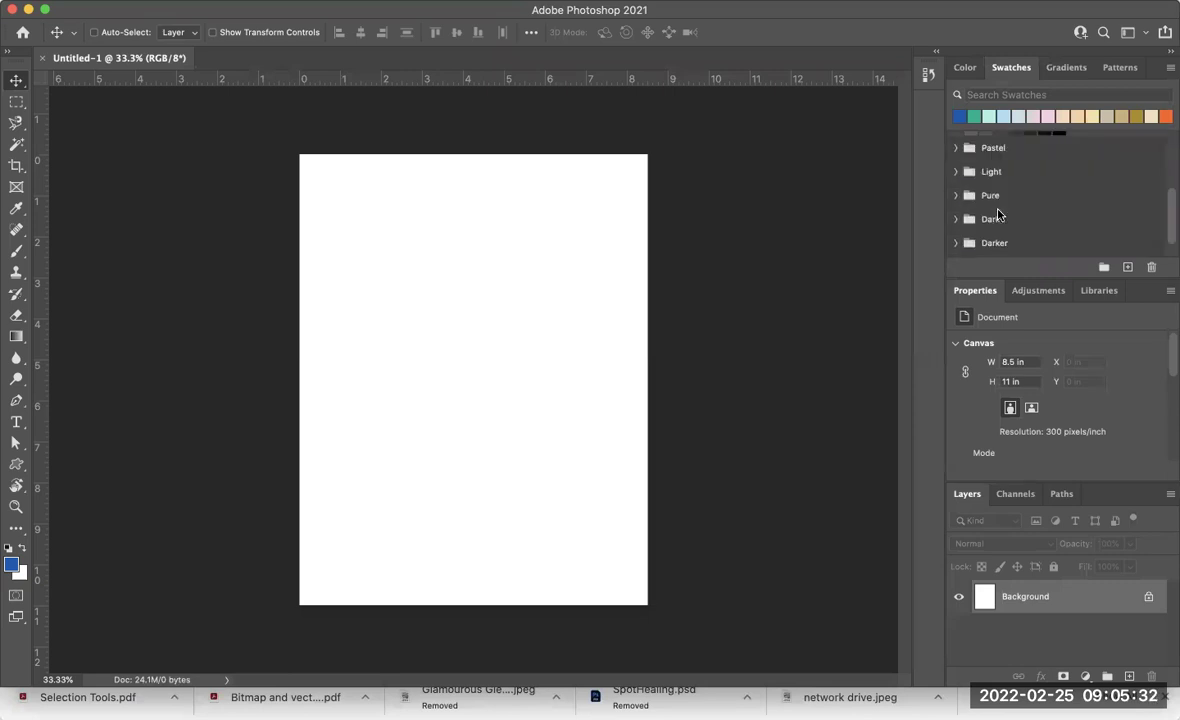
left_click(956, 177)
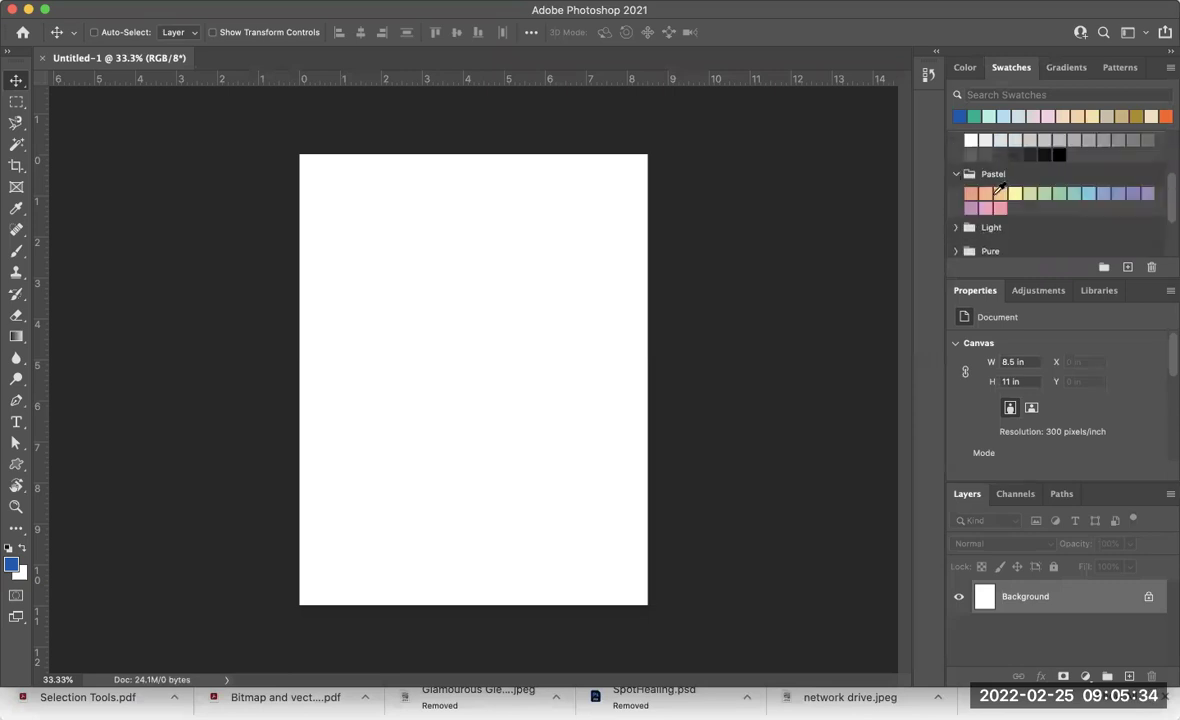
scroll(990, 185, "down", 3)
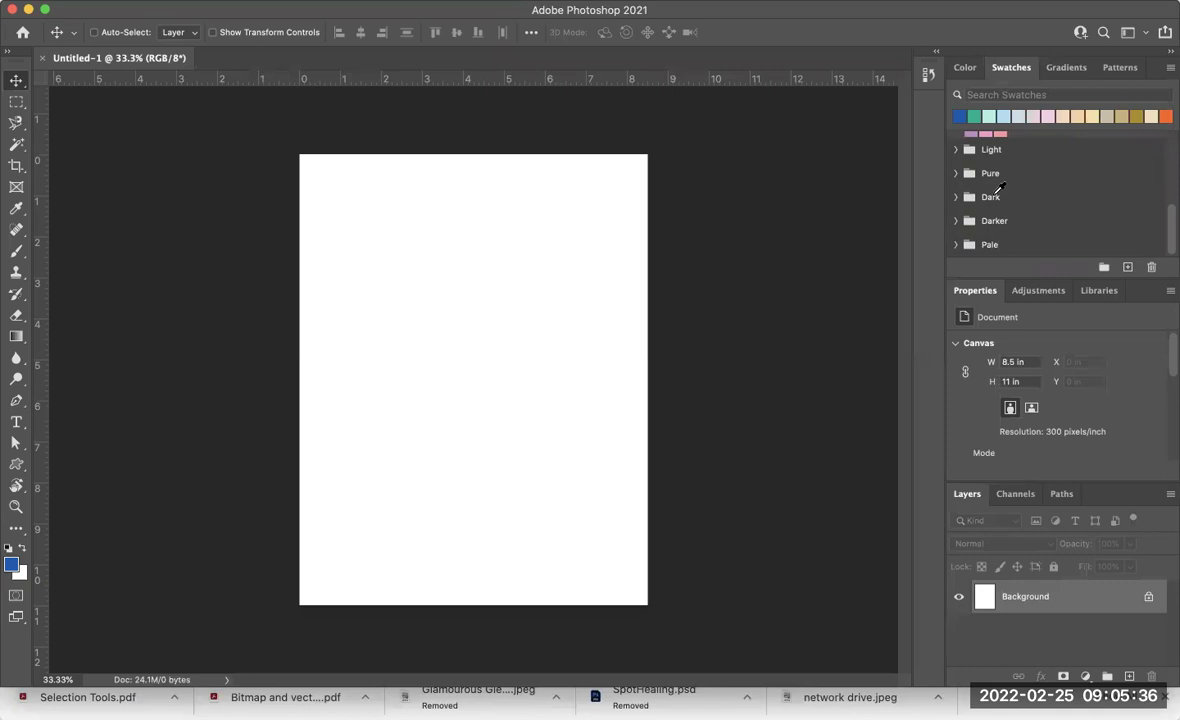
scroll(999, 189, "up", 8)
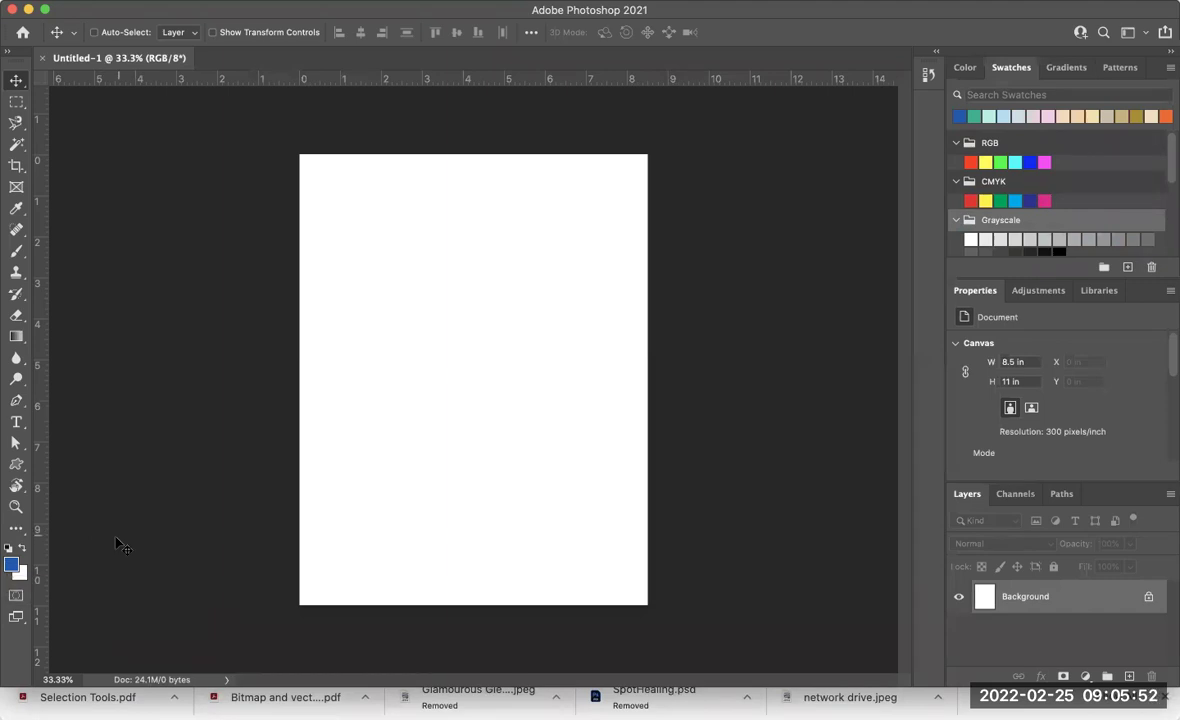
Revisit the color picker and the swatches, and show the gradient presets.
left_click(965, 67)
left_click(1005, 70)
left_click(1068, 70)
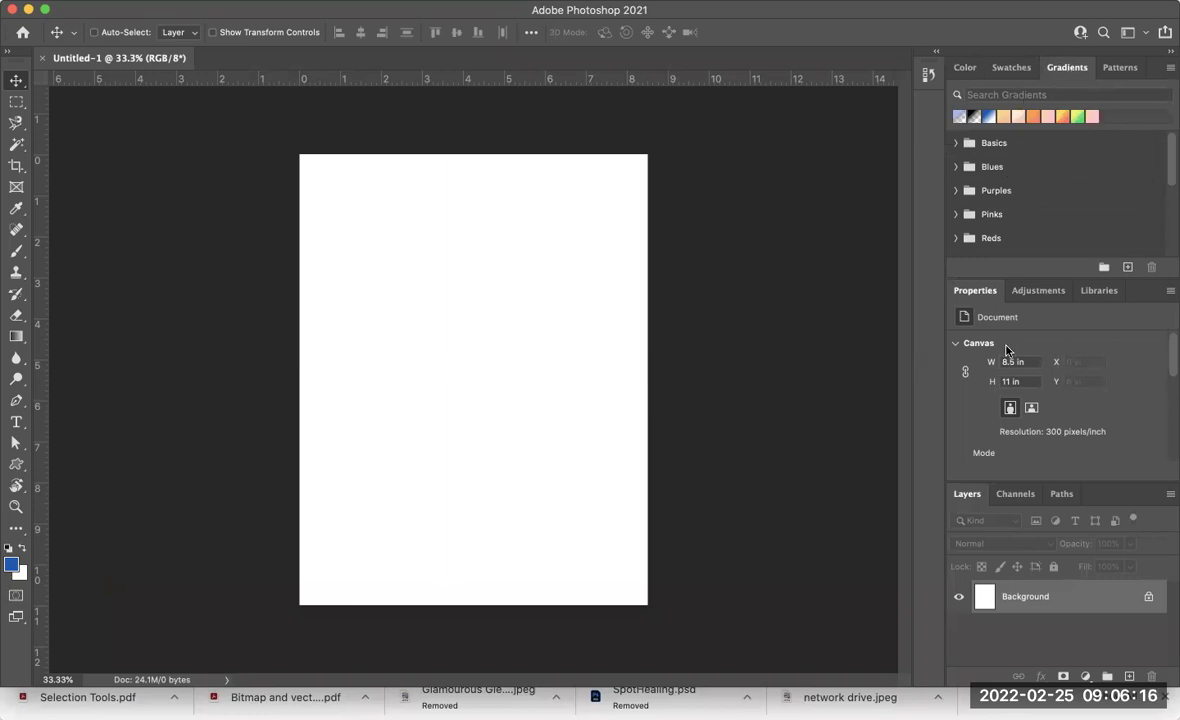
Look through the document's properties from the Canvas settings down to the Quick Actions.
scroll(1020, 385, "down", 5)
scroll(1126, 411, "down", 2)
scroll(1126, 411, "down", 2)
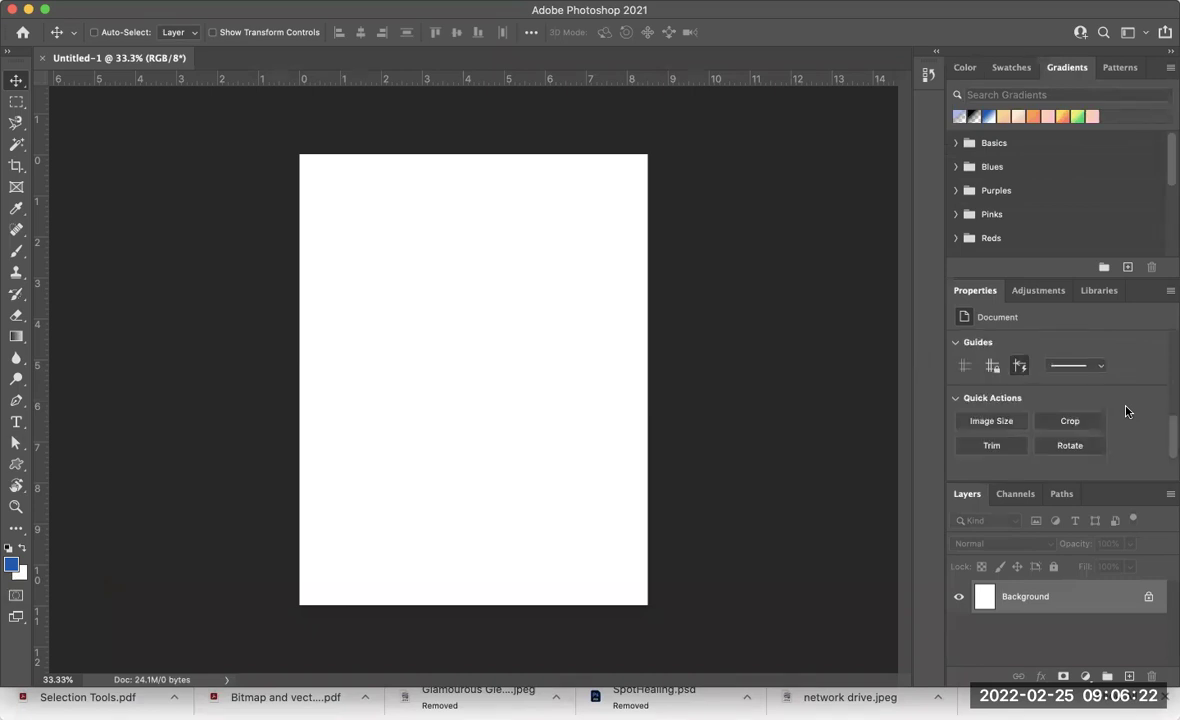
scroll(1126, 411, "up", 8)
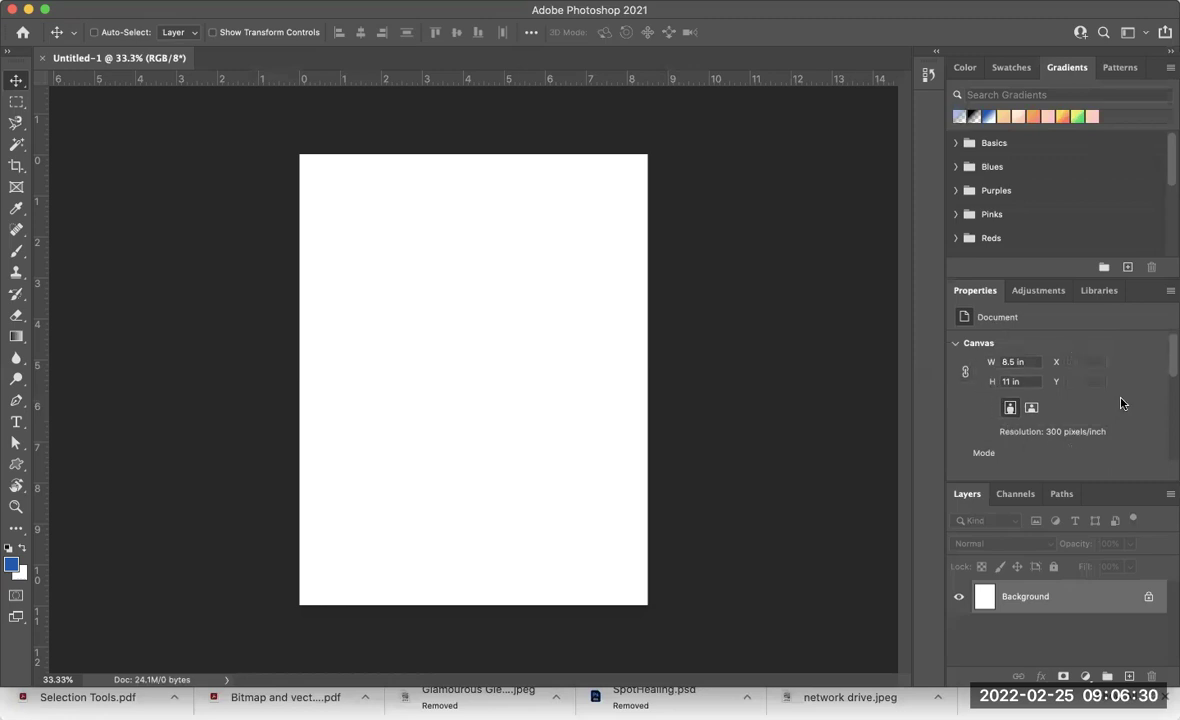
Examine the Rulers & Grids and Guides settings, and review the document's dimensions and resolution in Image Size before closing it.
scroll(1121, 403, "down", 2)
scroll(1121, 403, "down", 3)
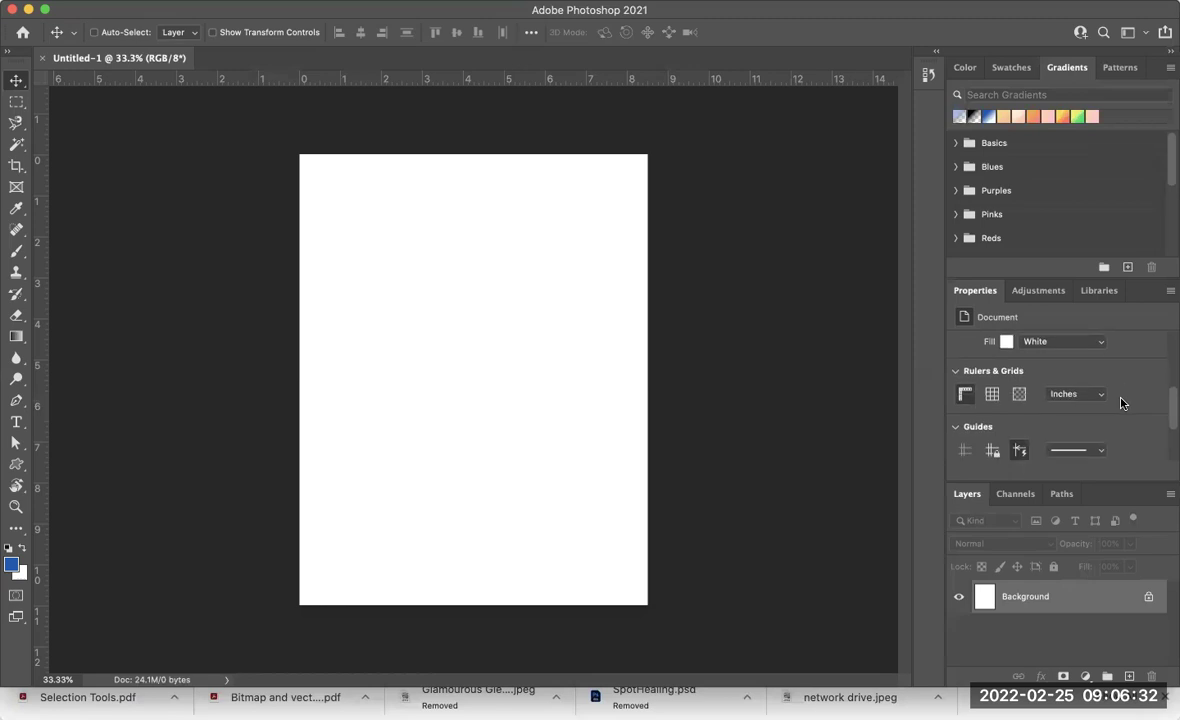
scroll(1121, 403, "down", 1)
left_click(1019, 440)
scroll(1137, 419, "down", 3)
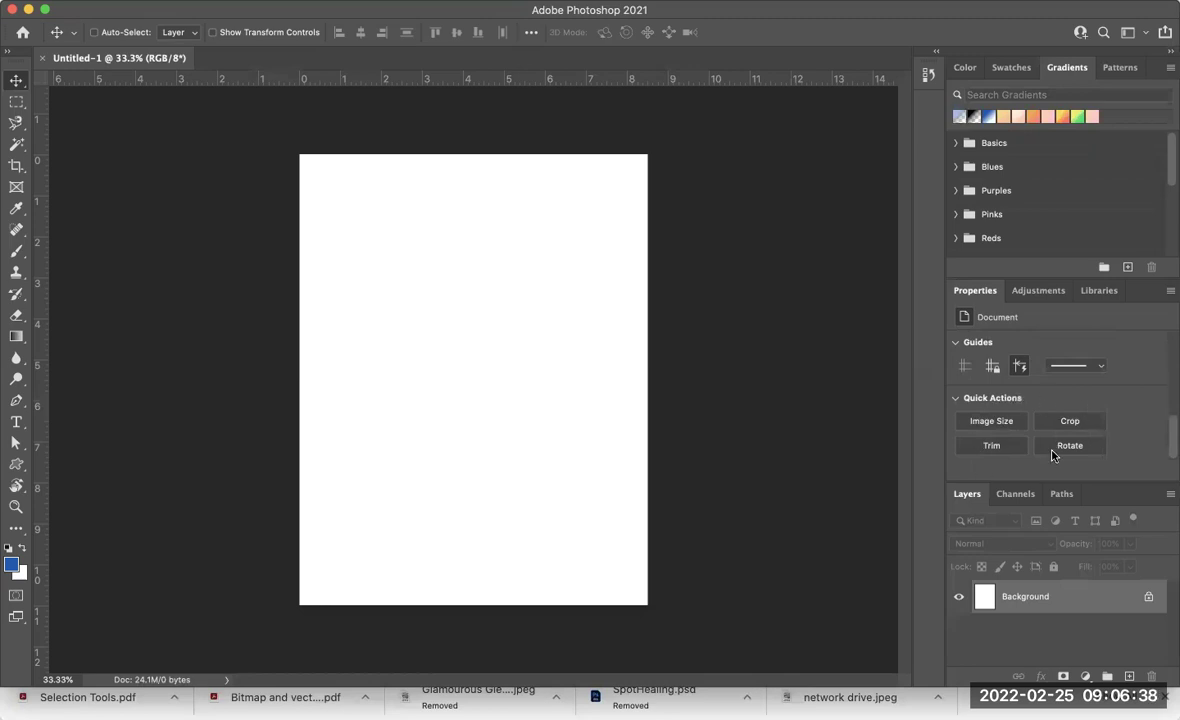
left_click(991, 421)
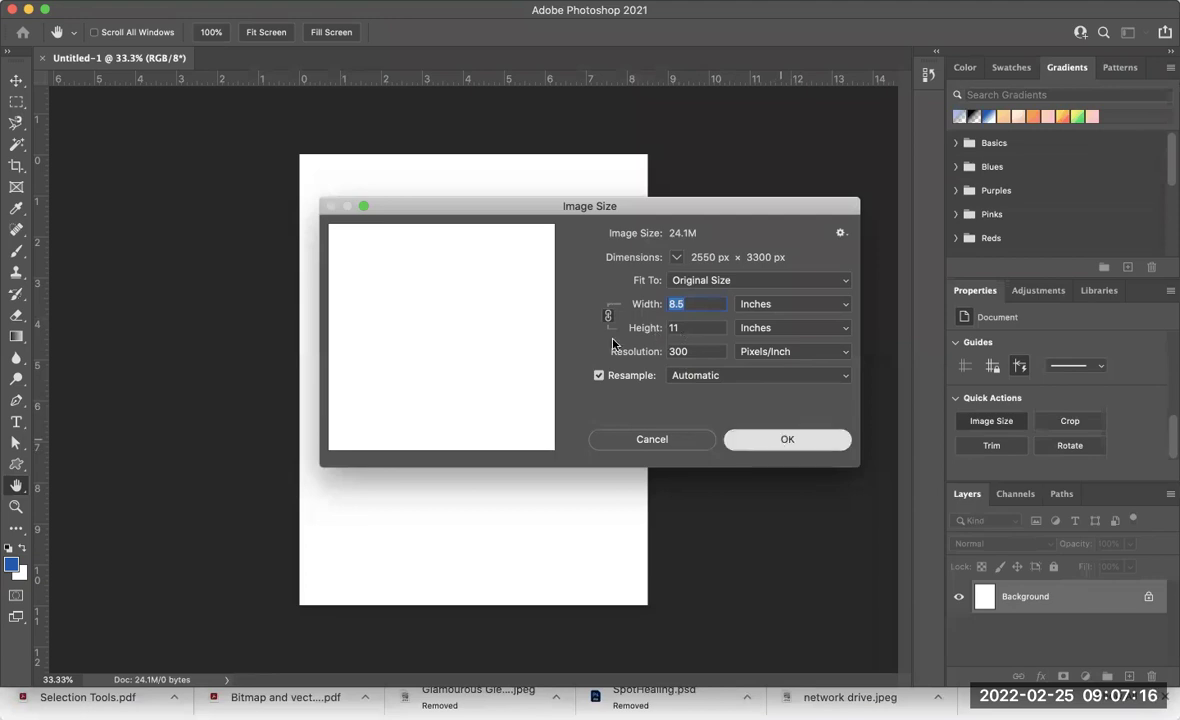
key("Return")
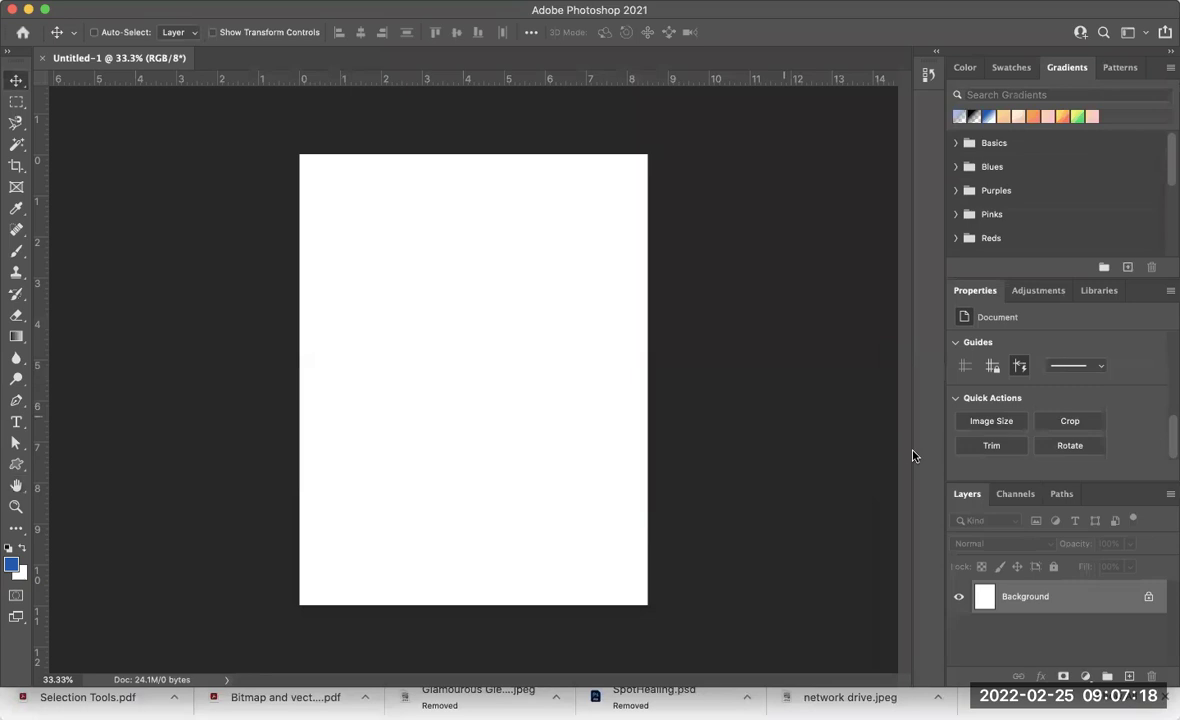